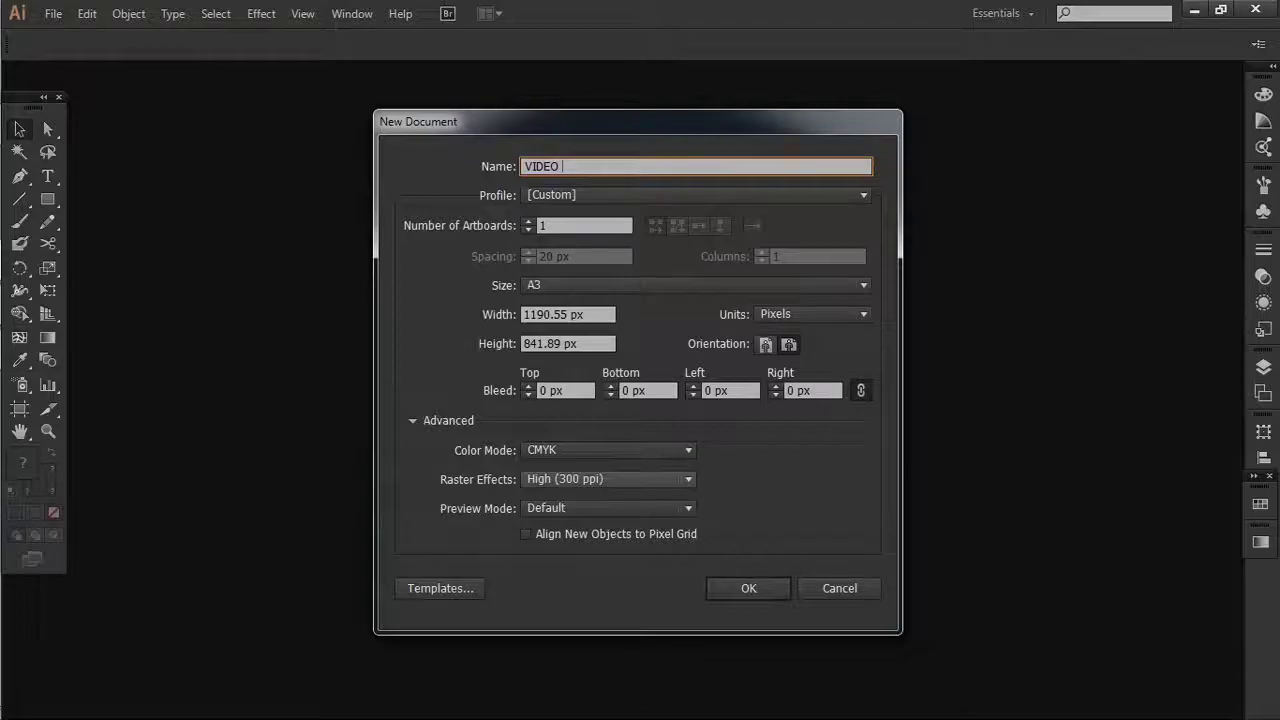
Create the A3 document VIDEO 16 and draw an unfilled, black-stroked circle centred on the artboard
key(Return)
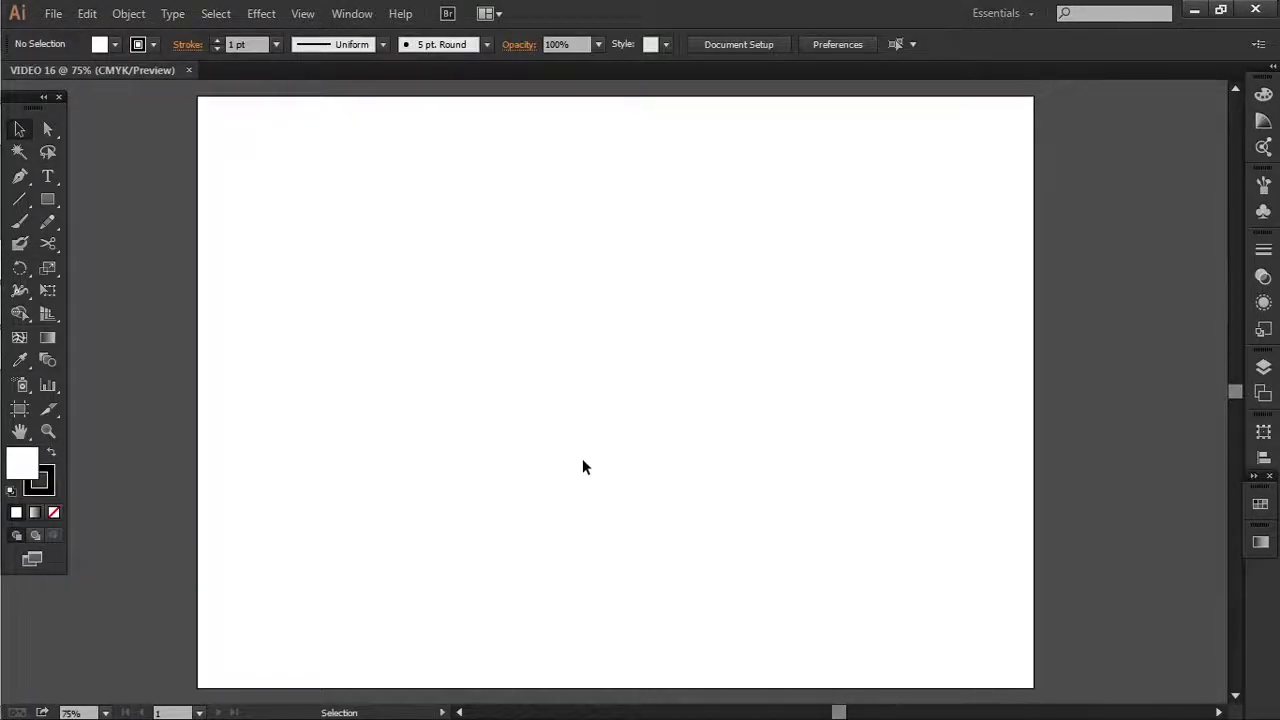
drag(47, 199, 135, 245)
drag(610, 384, 717, 515)
click(875, 44)
click(876, 45)
key(slash)
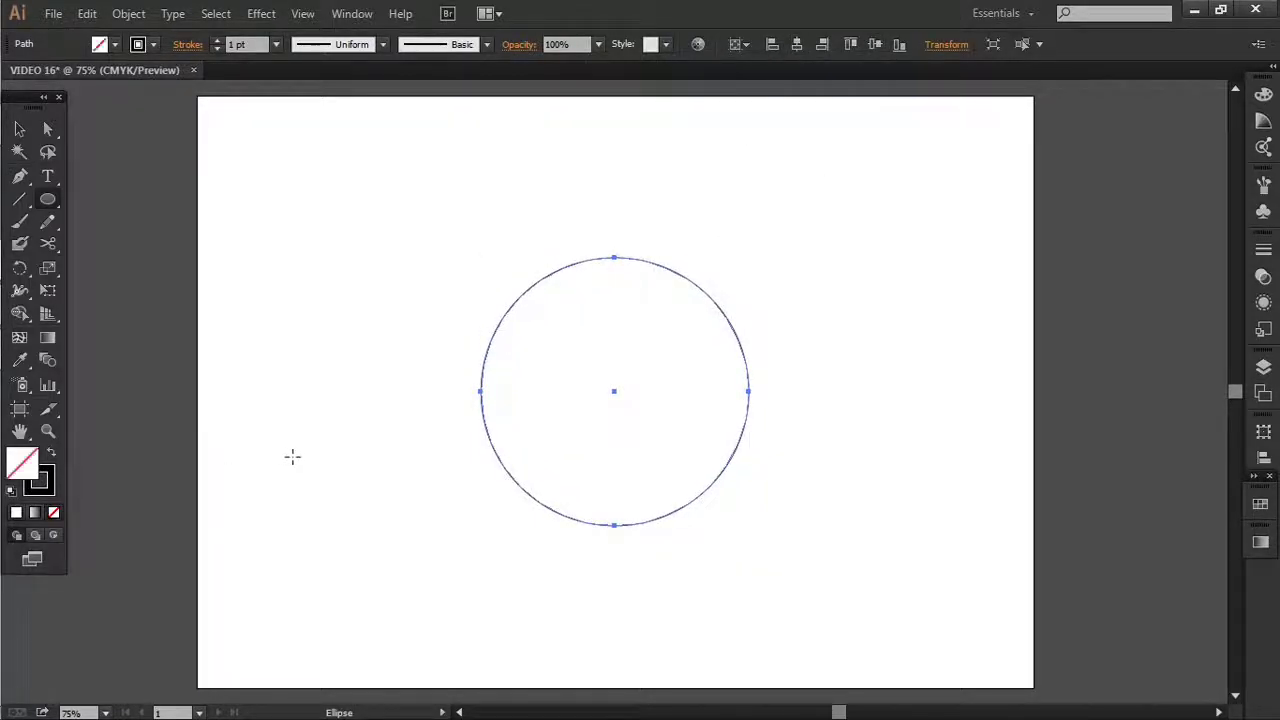
Scale the circle down to about half its size around its centre
key(v)
key(x)
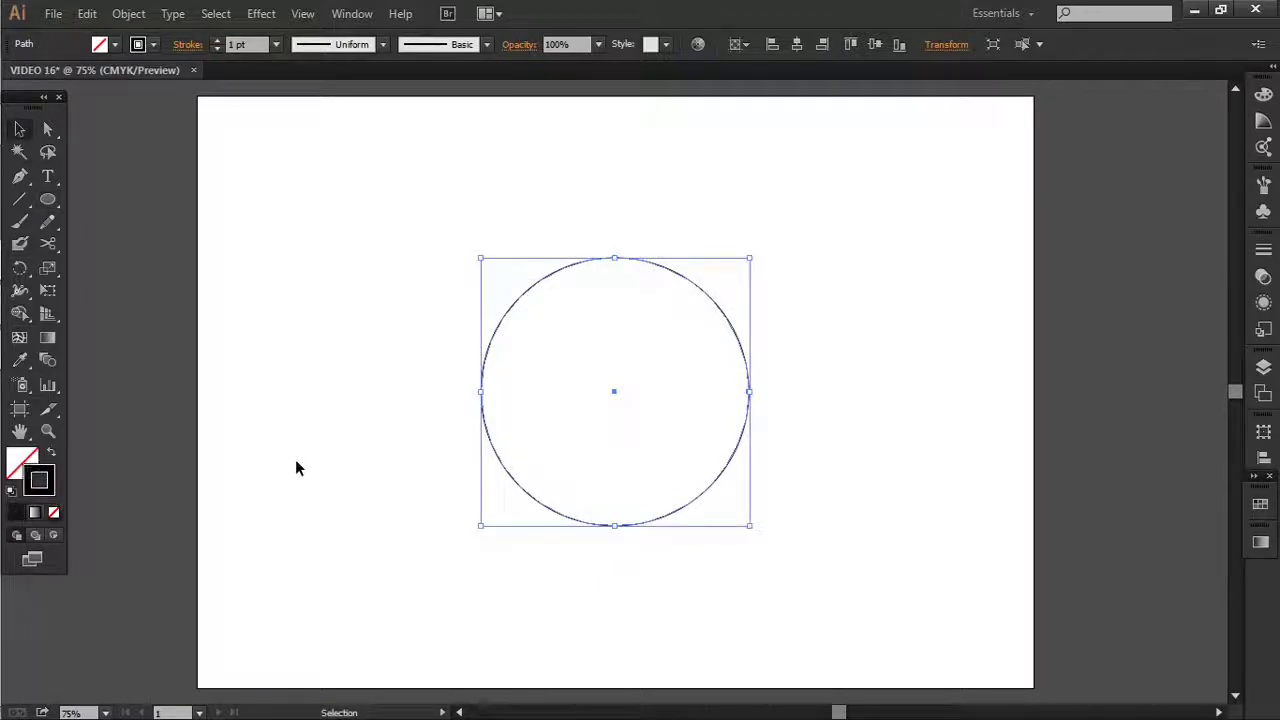
drag(752, 260, 706, 336)
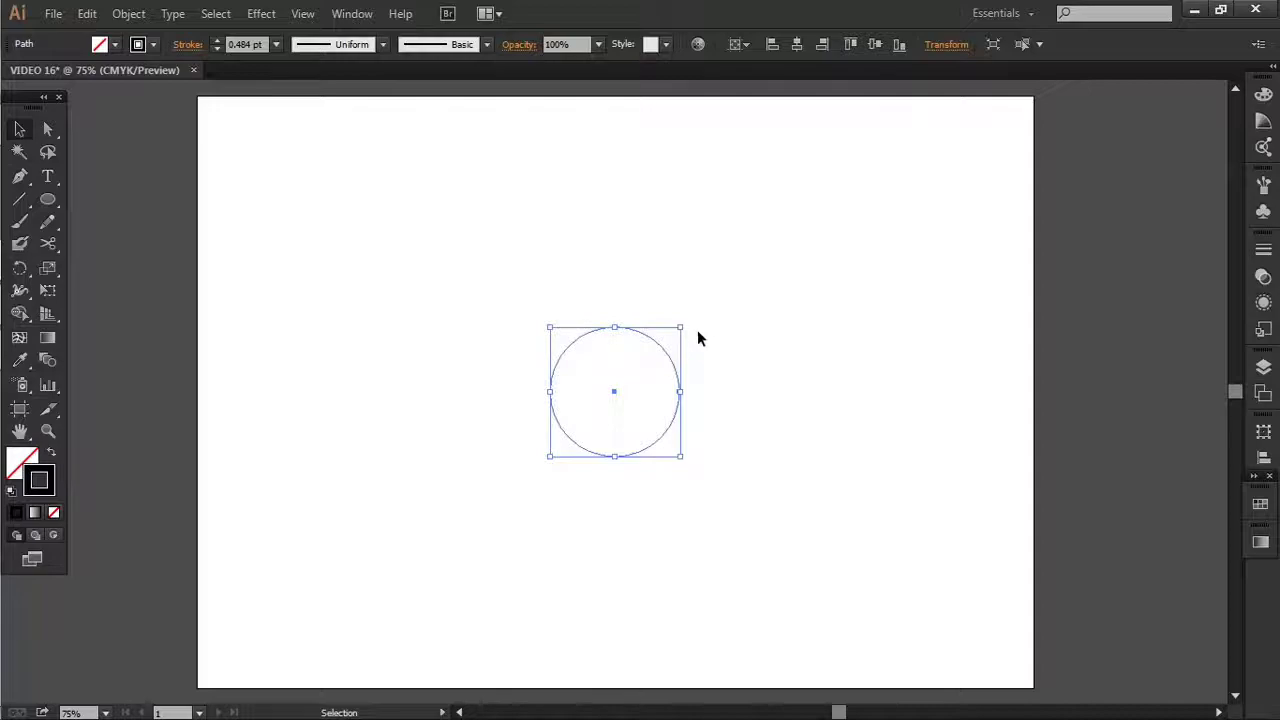
Apply a Zig Zag effect with smooth points, 4 ridges per segment and an absolute size above 10 px to the circle, and expand its appearance
click(259, 14)
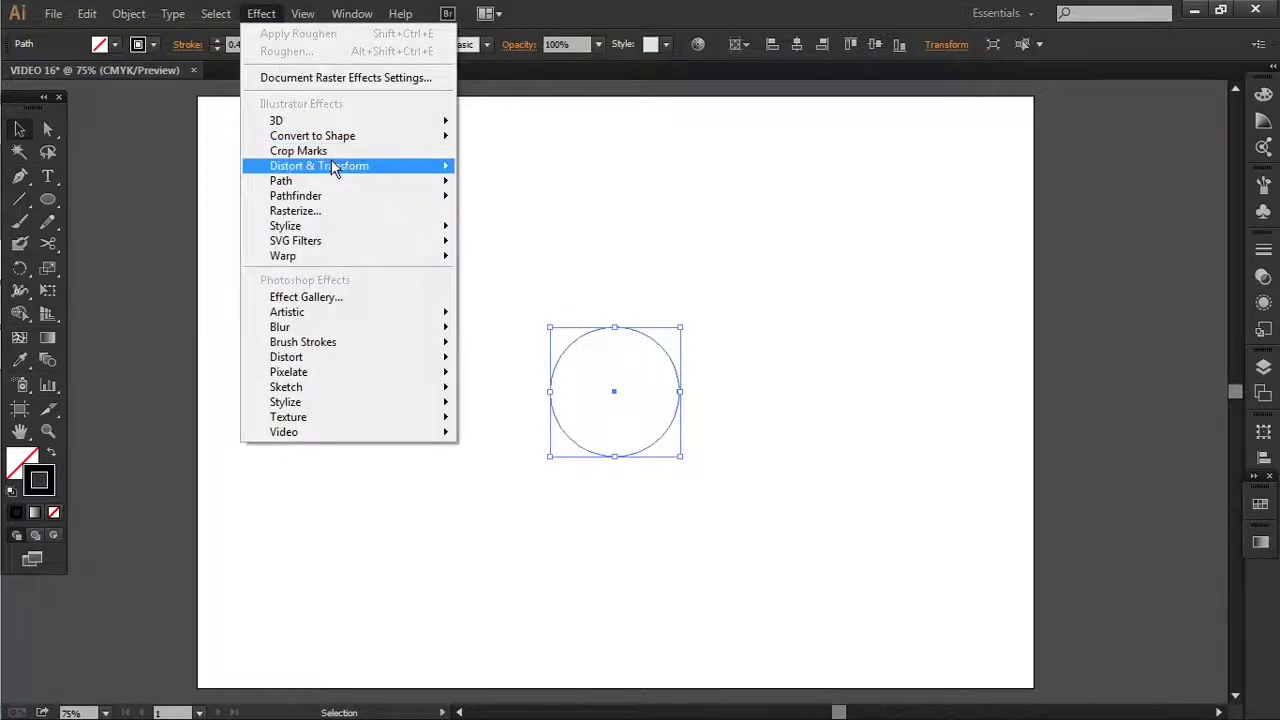
mouse_move(331, 165)
click(529, 293)
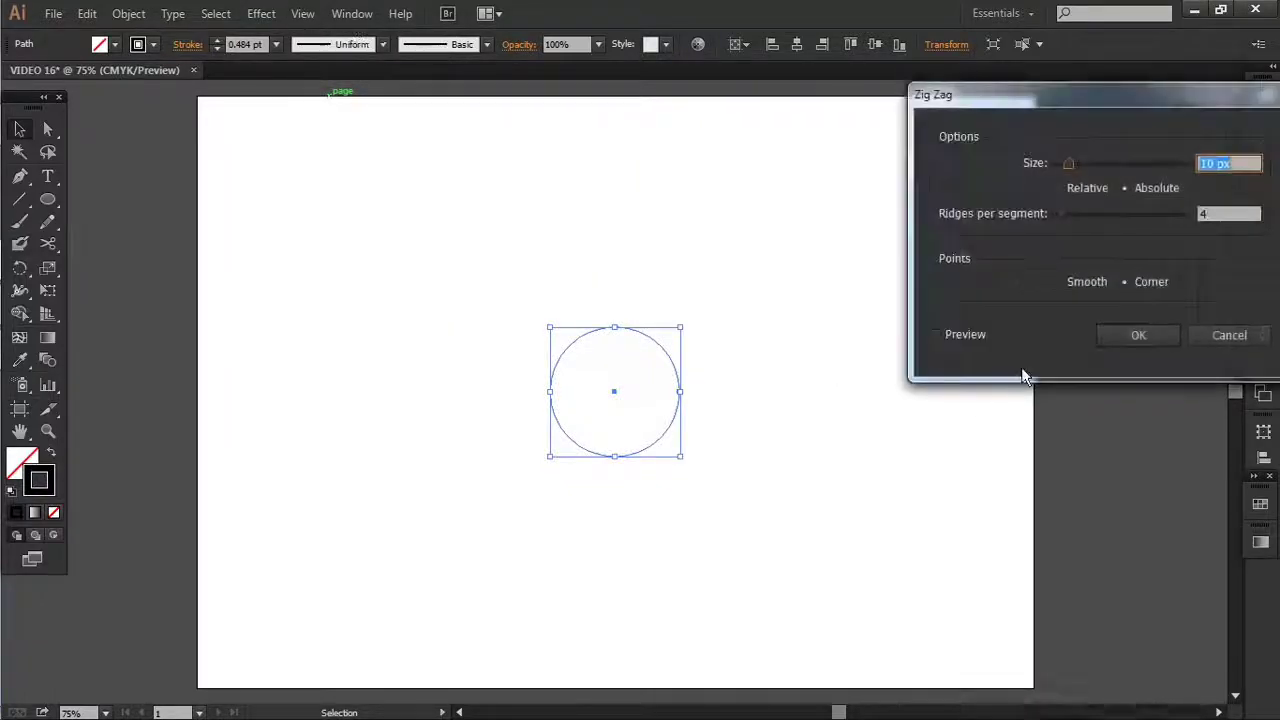
click(977, 337)
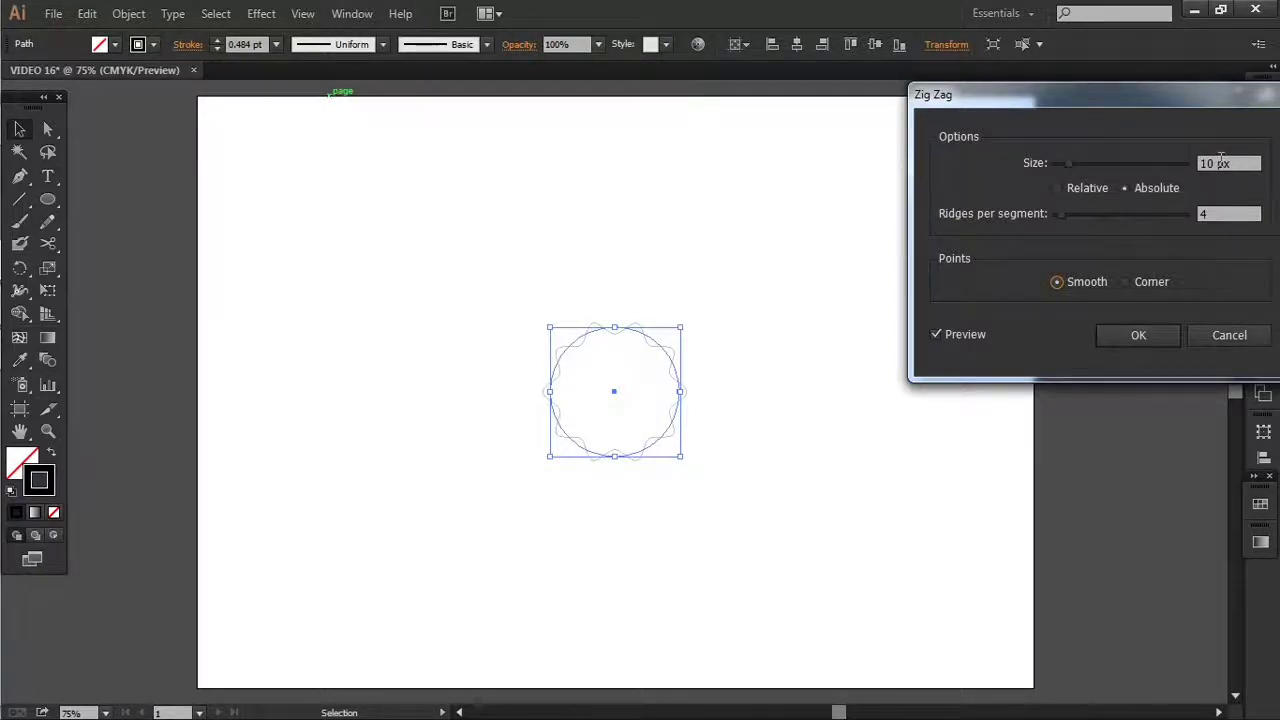
scroll(1221, 161, up, 5)
click(1138, 336)
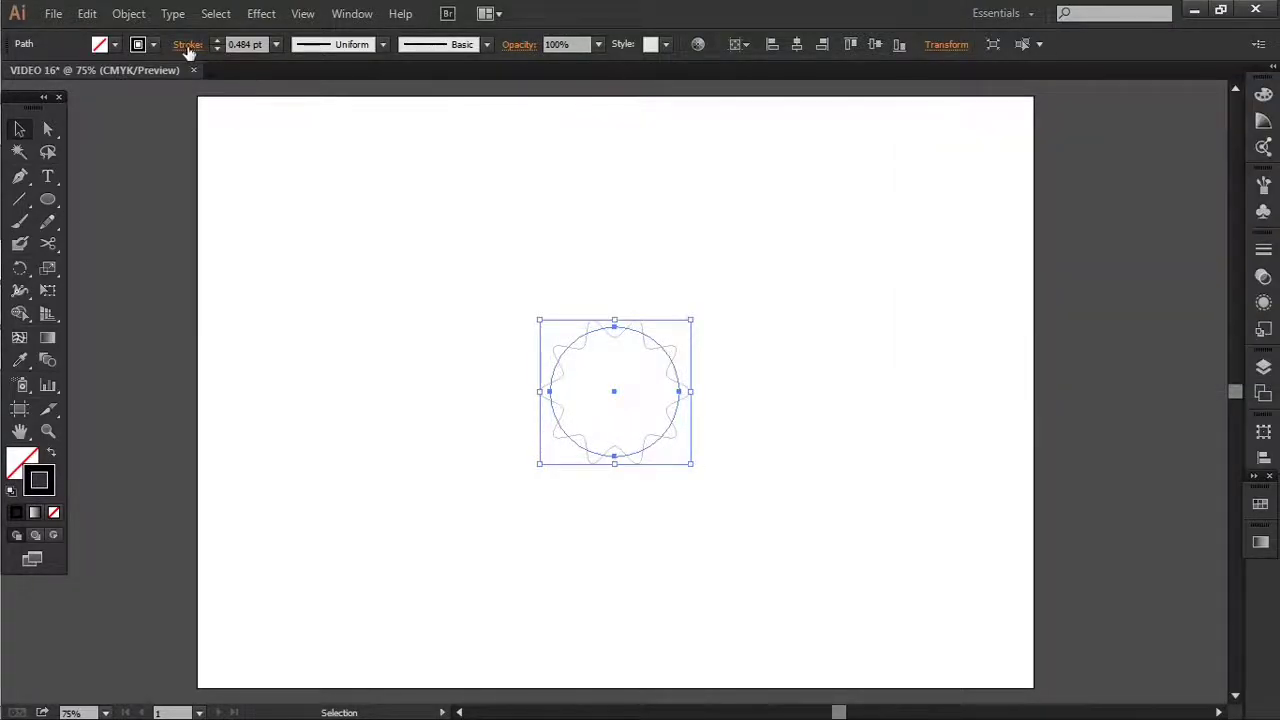
click(129, 16)
click(190, 236)
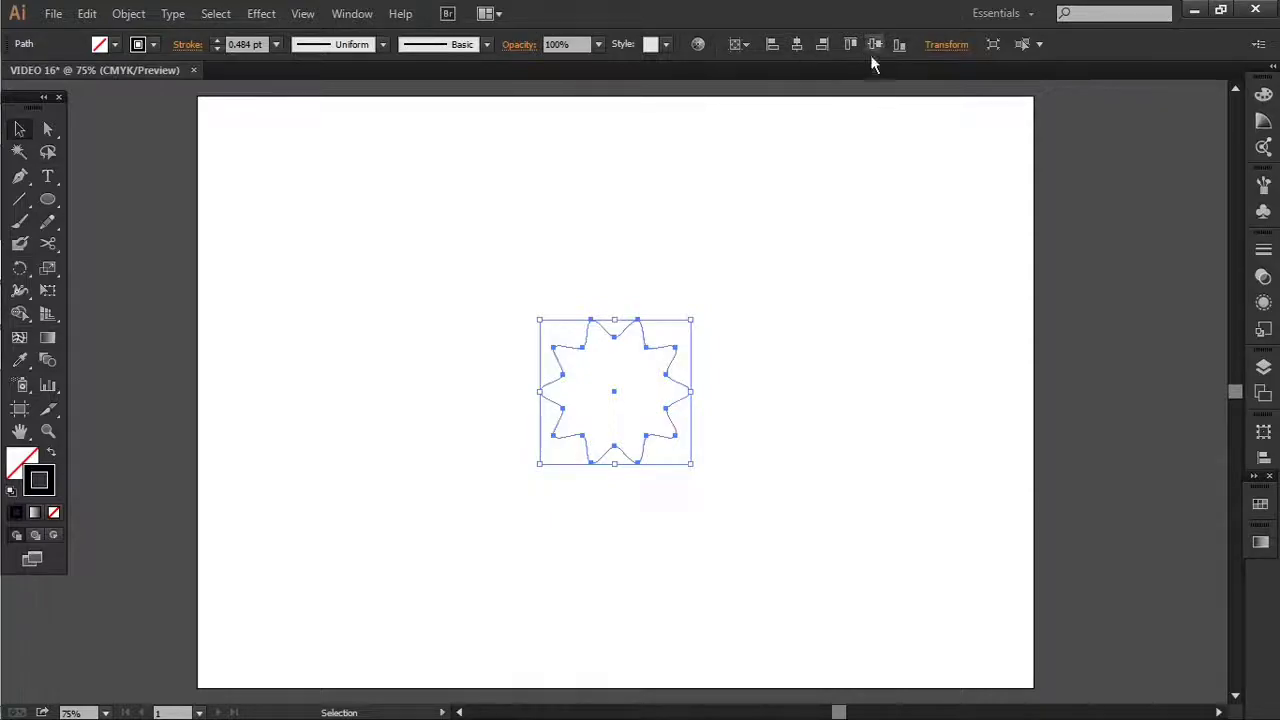
Add two enlarged concentric copies of the wavy star, one large outer and one intermediate, keeping the small original in the centre
drag(786, 282, 466, 502)
key(a)
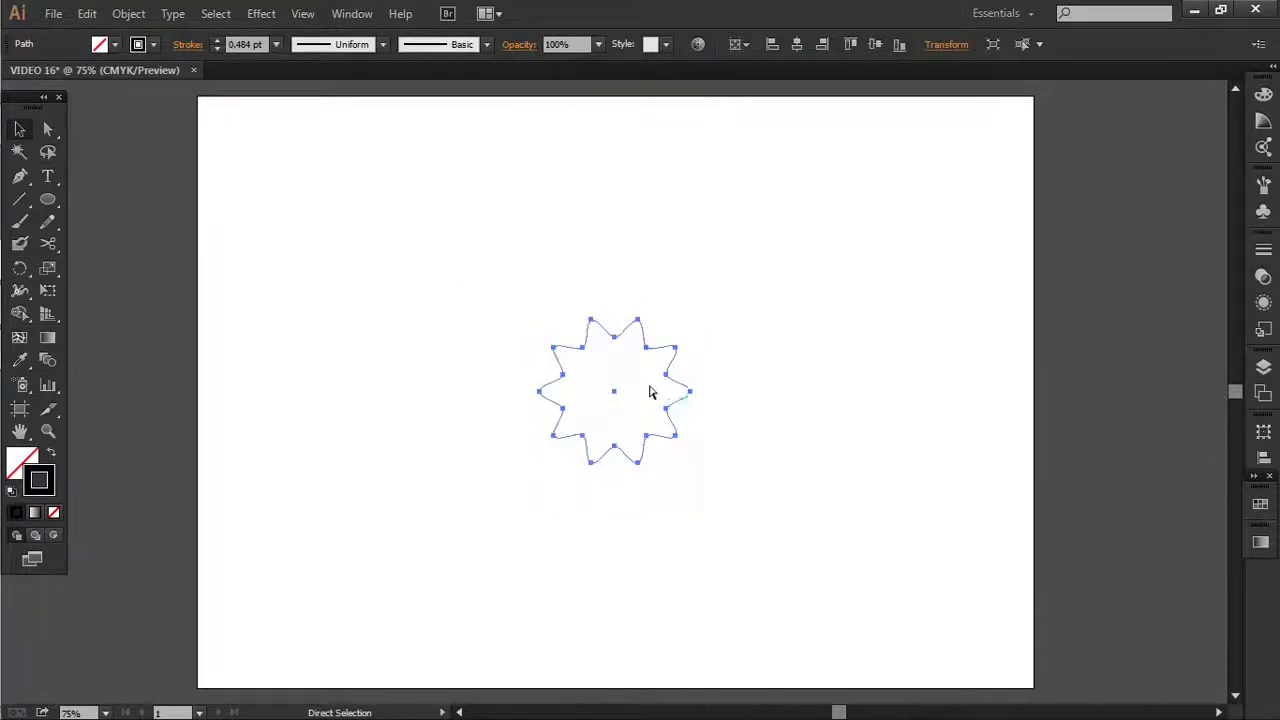
key(v)
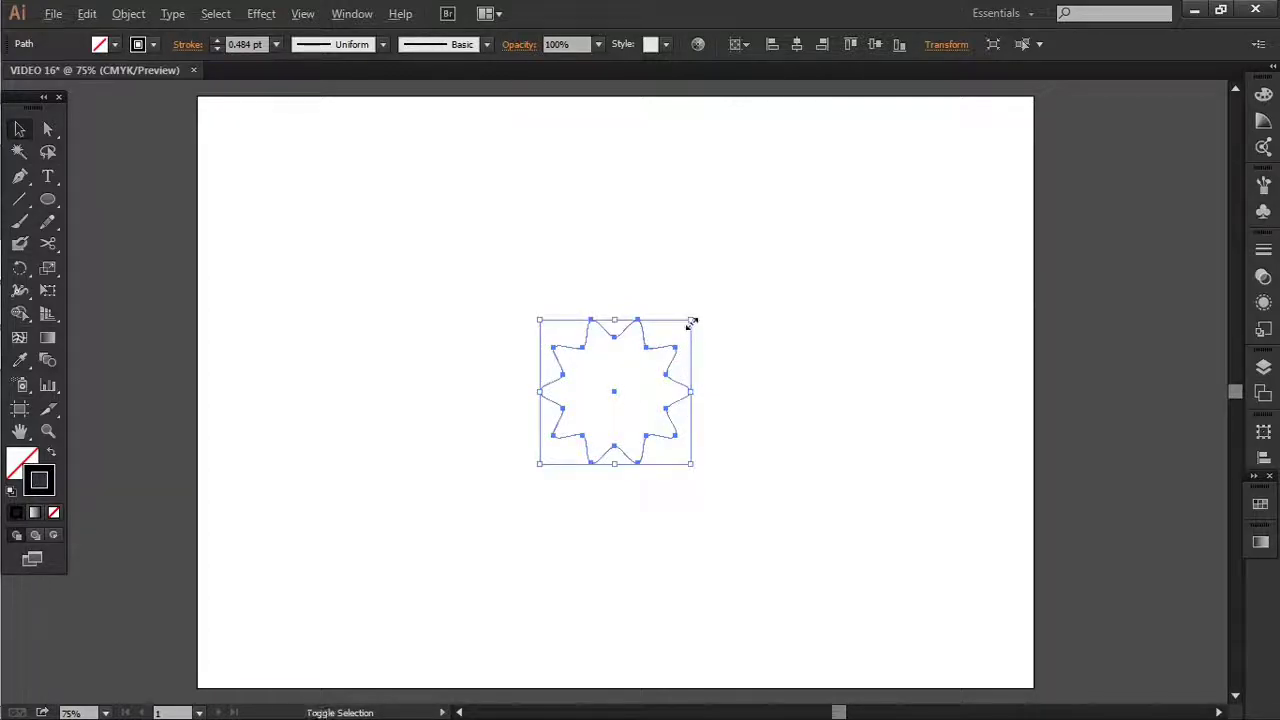
mouse_move(692, 320)
mouse_down()
mouse_move(824, 187)
mouse_move(820, 199)
mouse_up()
key(ctrl)
click(848, 245)
click(641, 293)
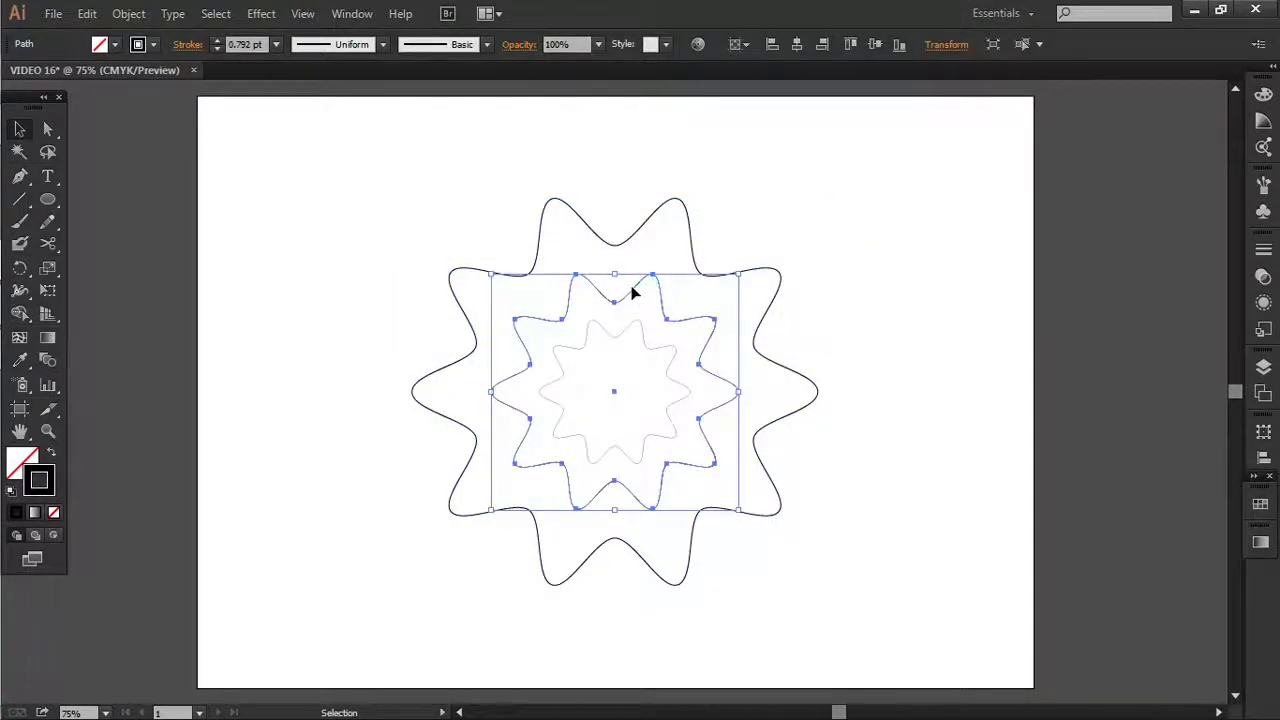
Rotate the middle star outline by -20°
click(260, 14)
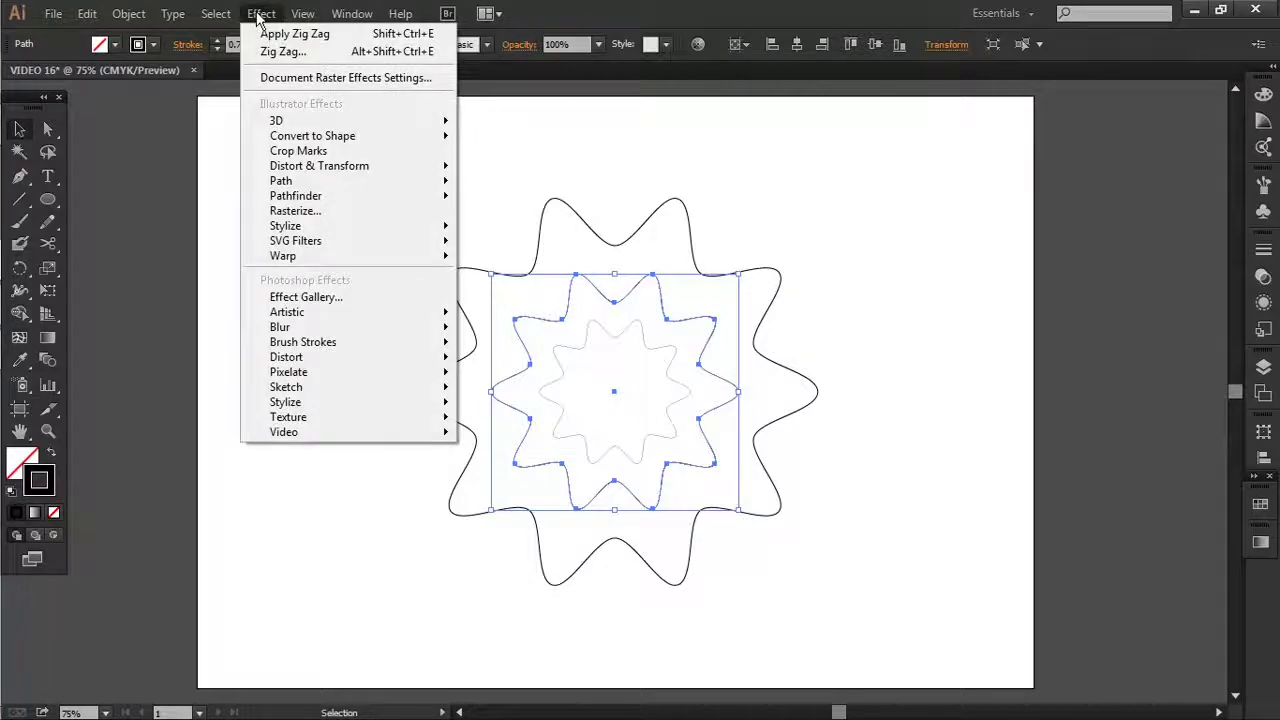
right_click(611, 279)
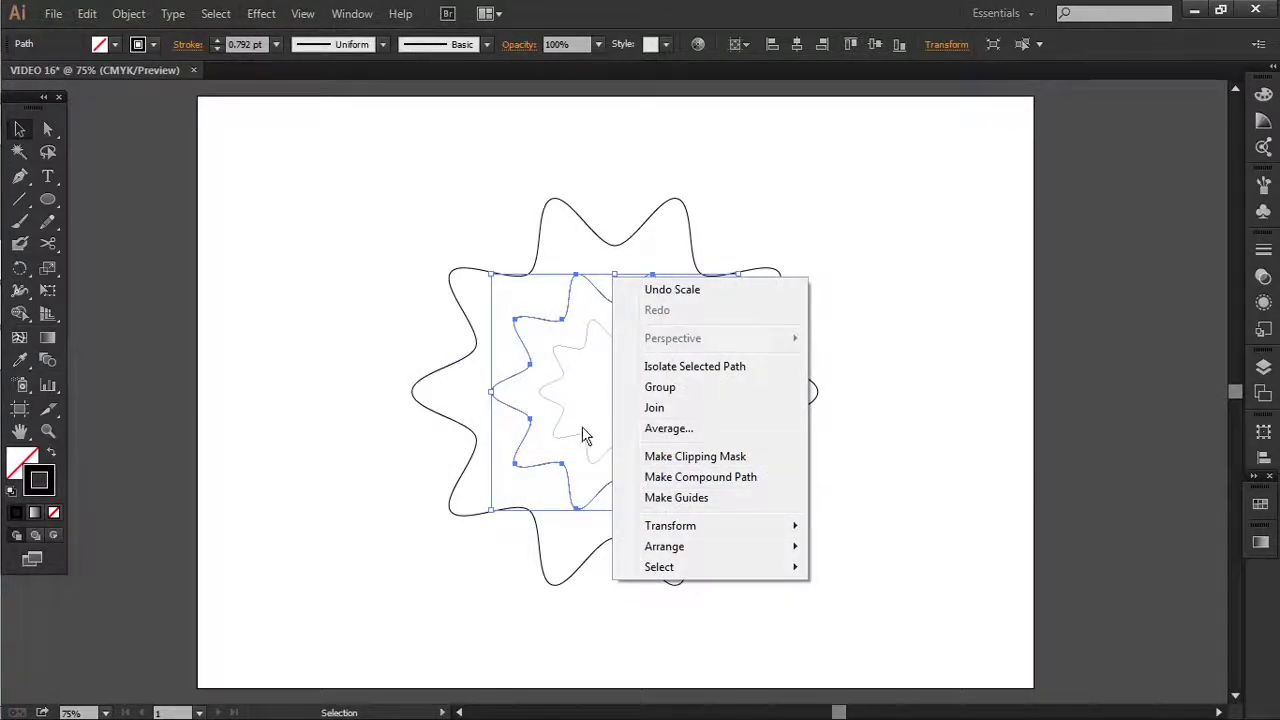
mouse_move(686, 533)
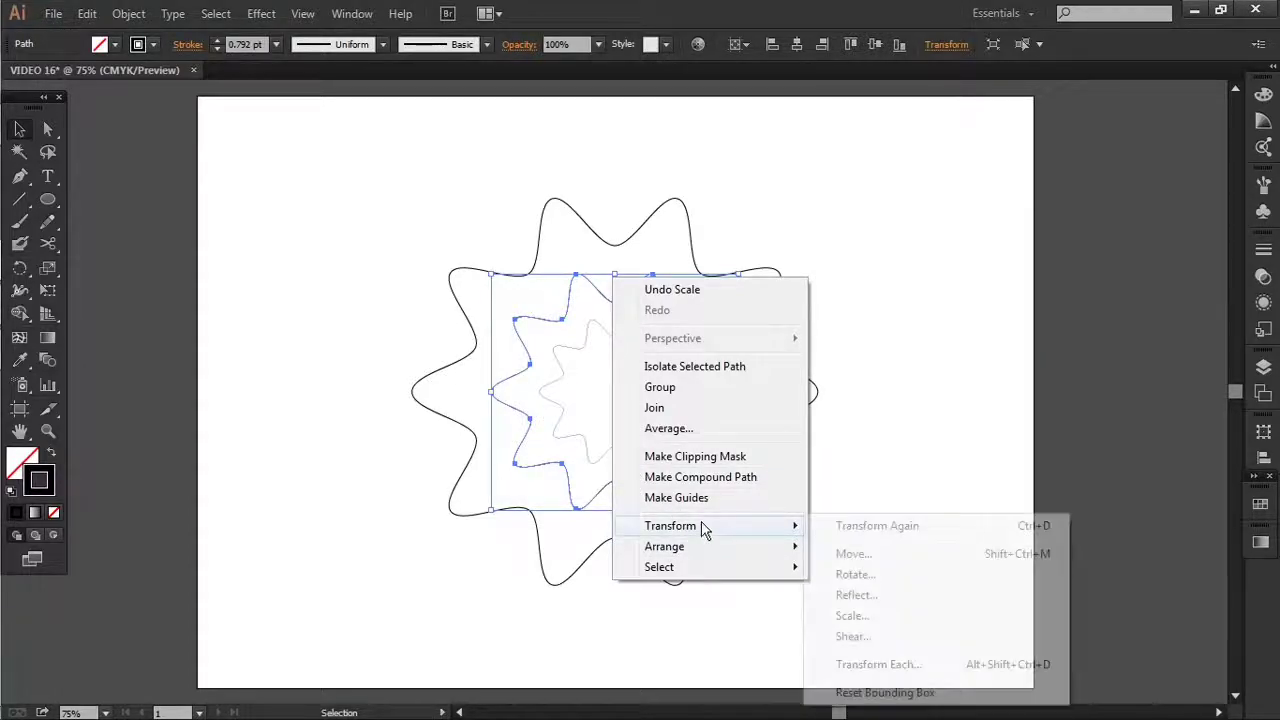
click(843, 577)
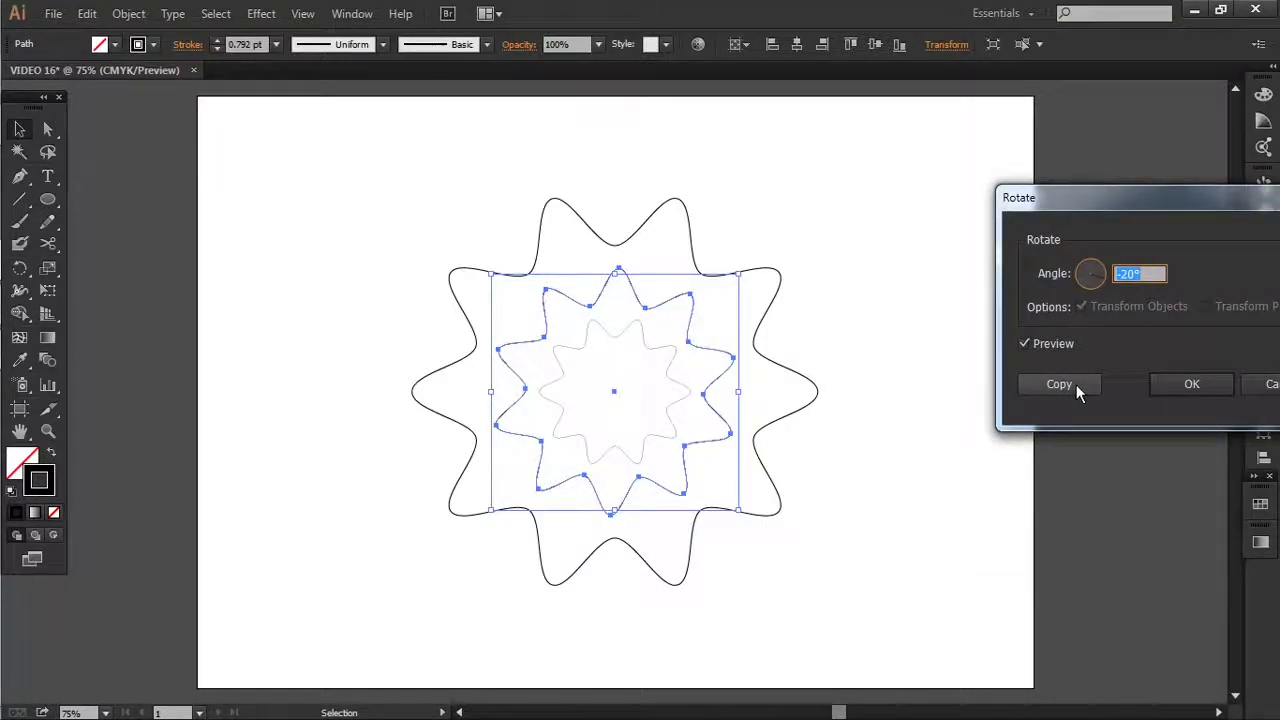
click(1168, 391)
Blend all three star outlines using 25 specified steps
drag(453, 172, 698, 475)
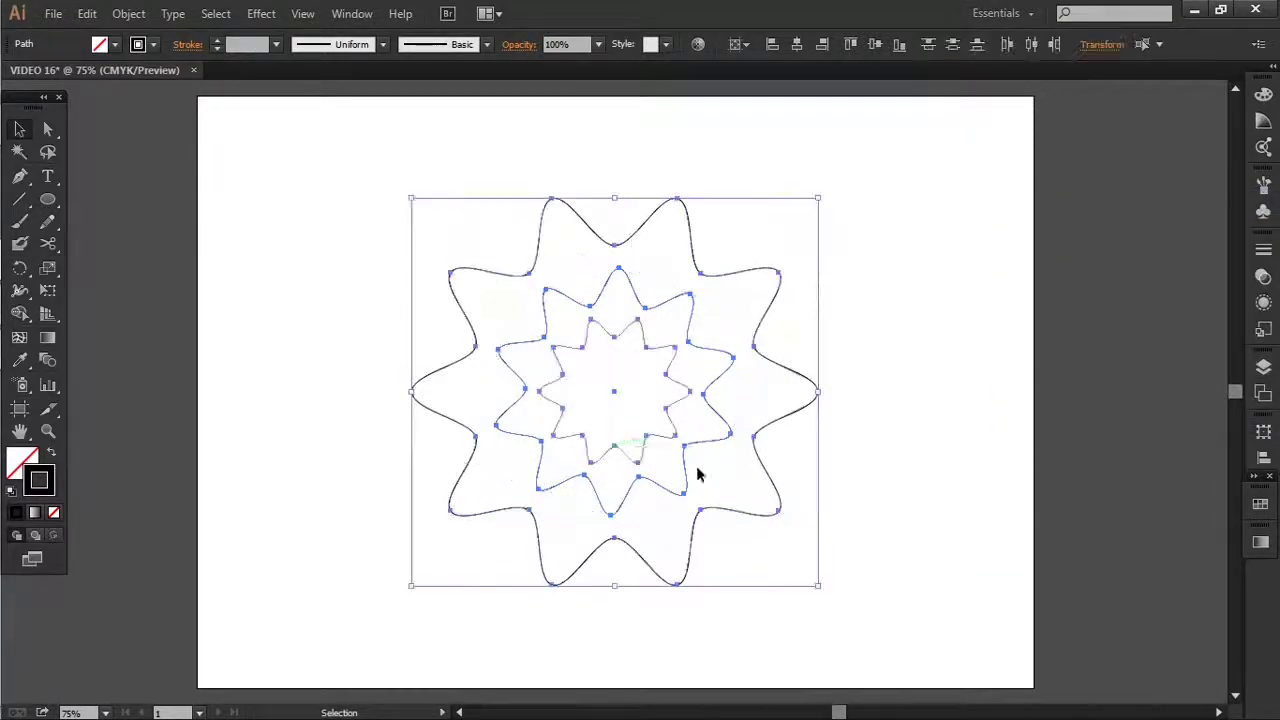
click(128, 13)
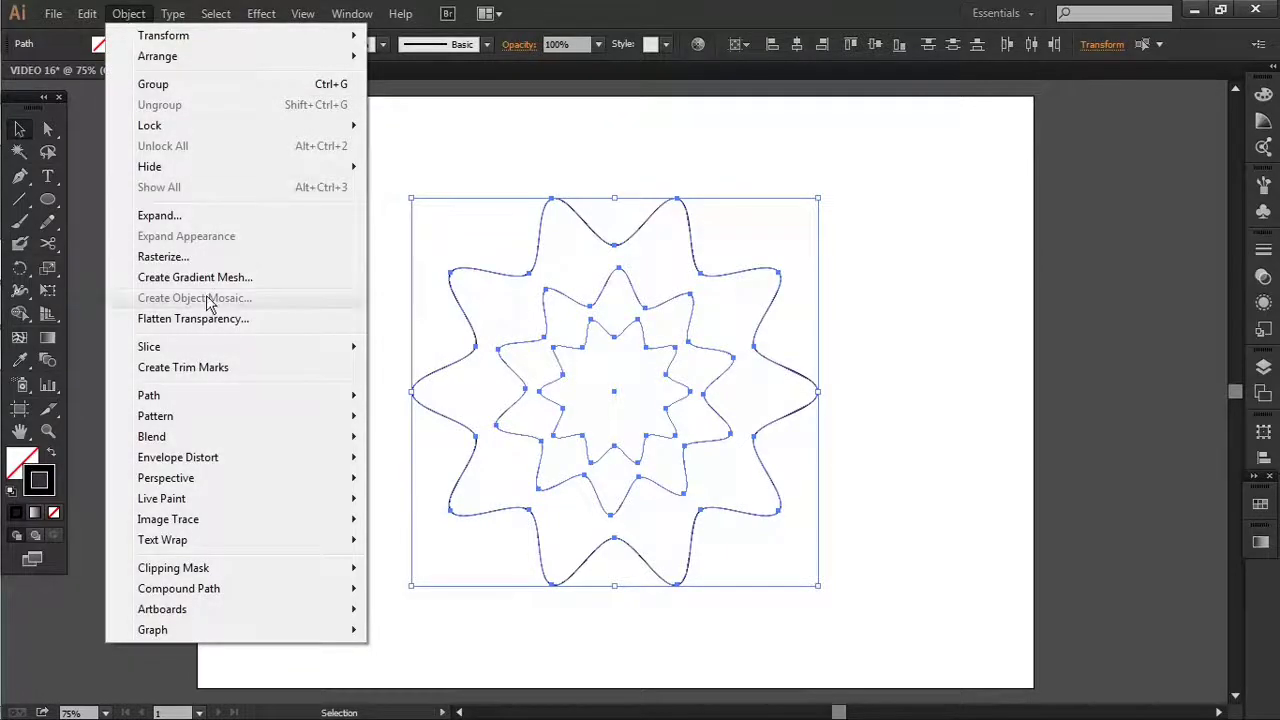
mouse_move(185, 443)
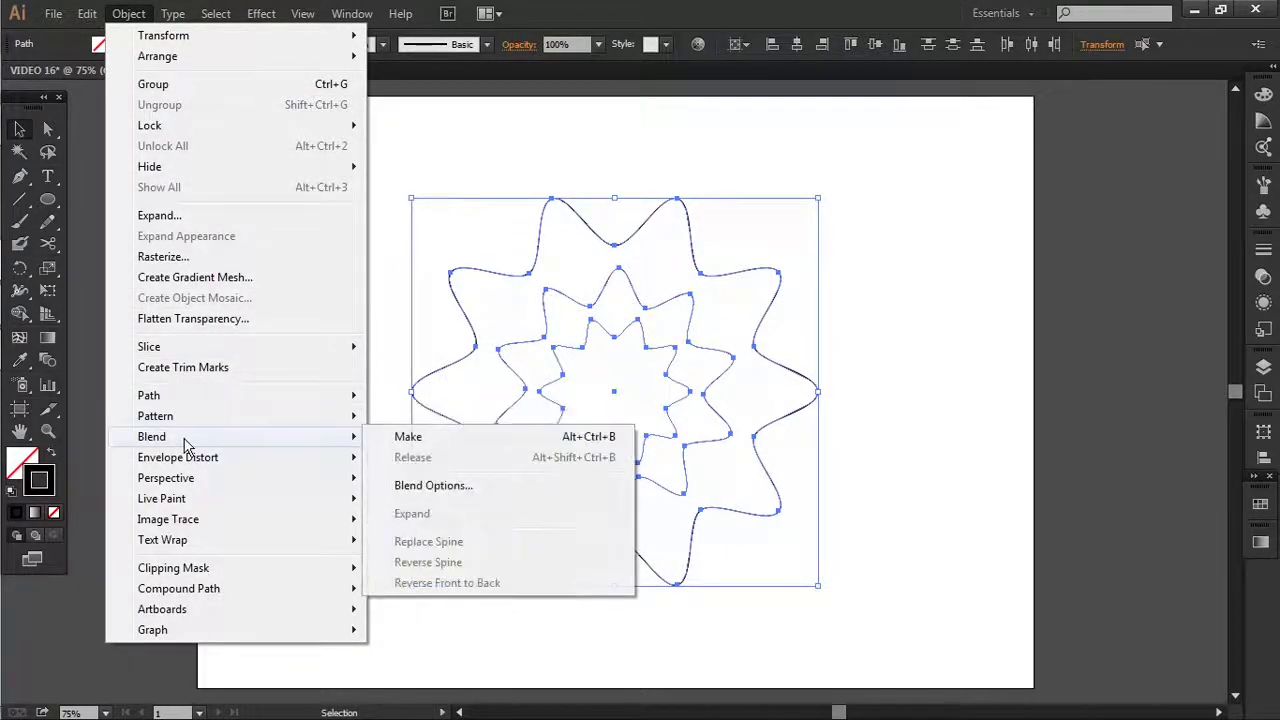
click(442, 486)
click(1110, 362)
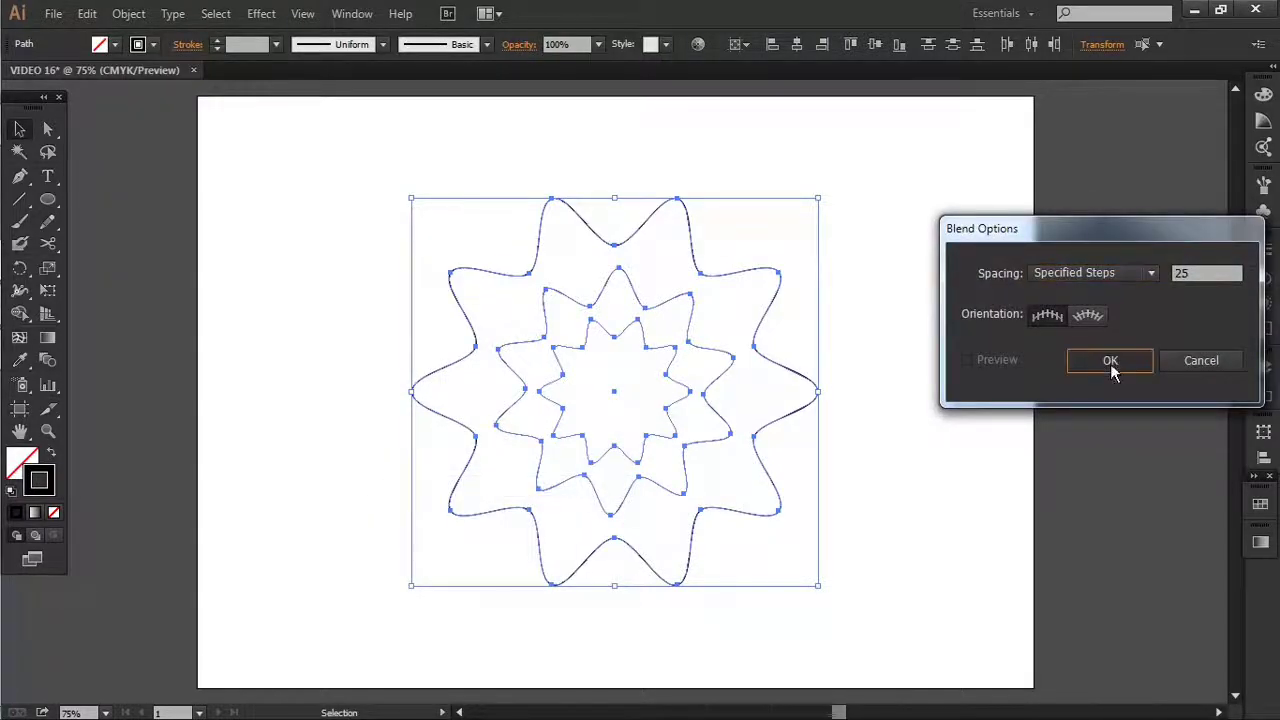
click(128, 13)
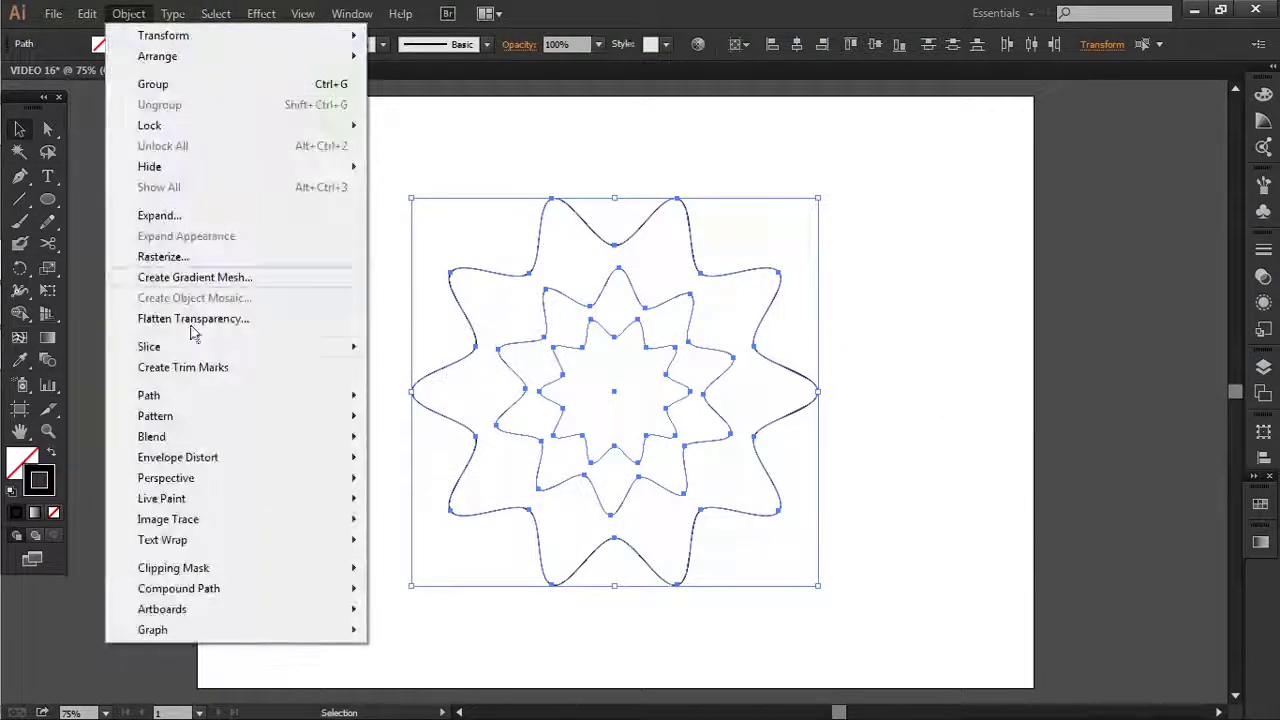
mouse_move(185, 440)
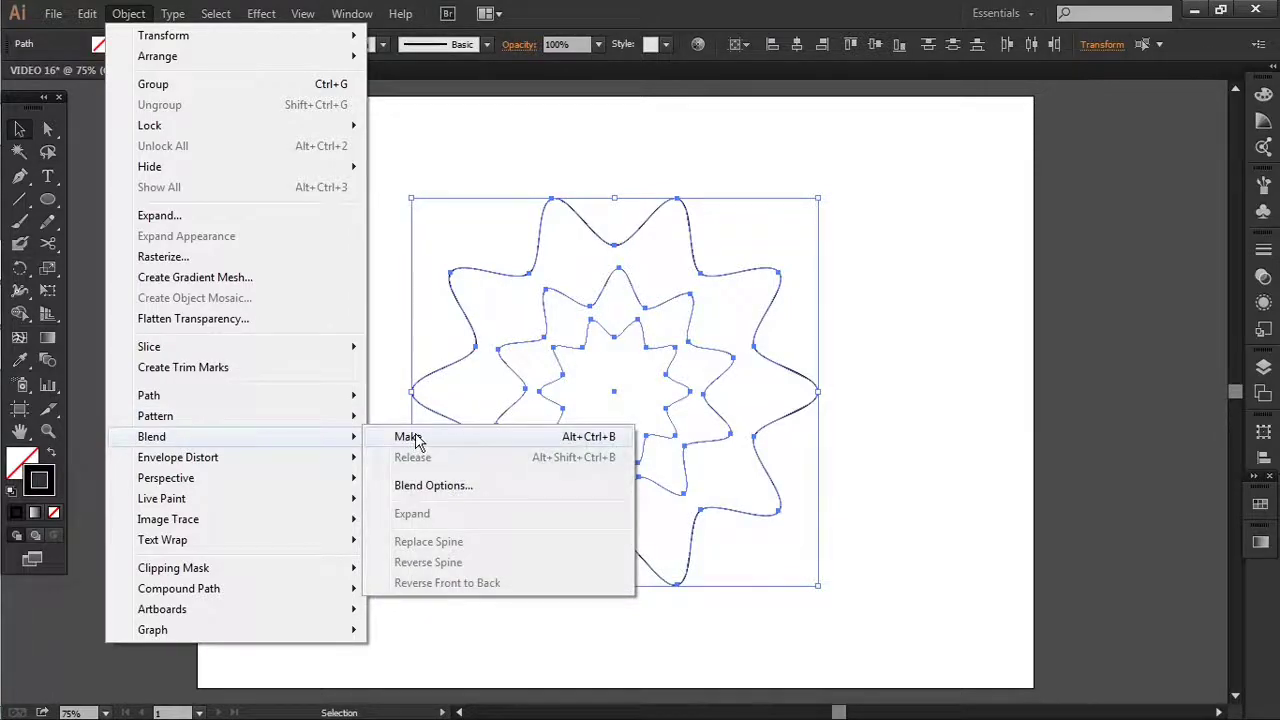
click(414, 438)
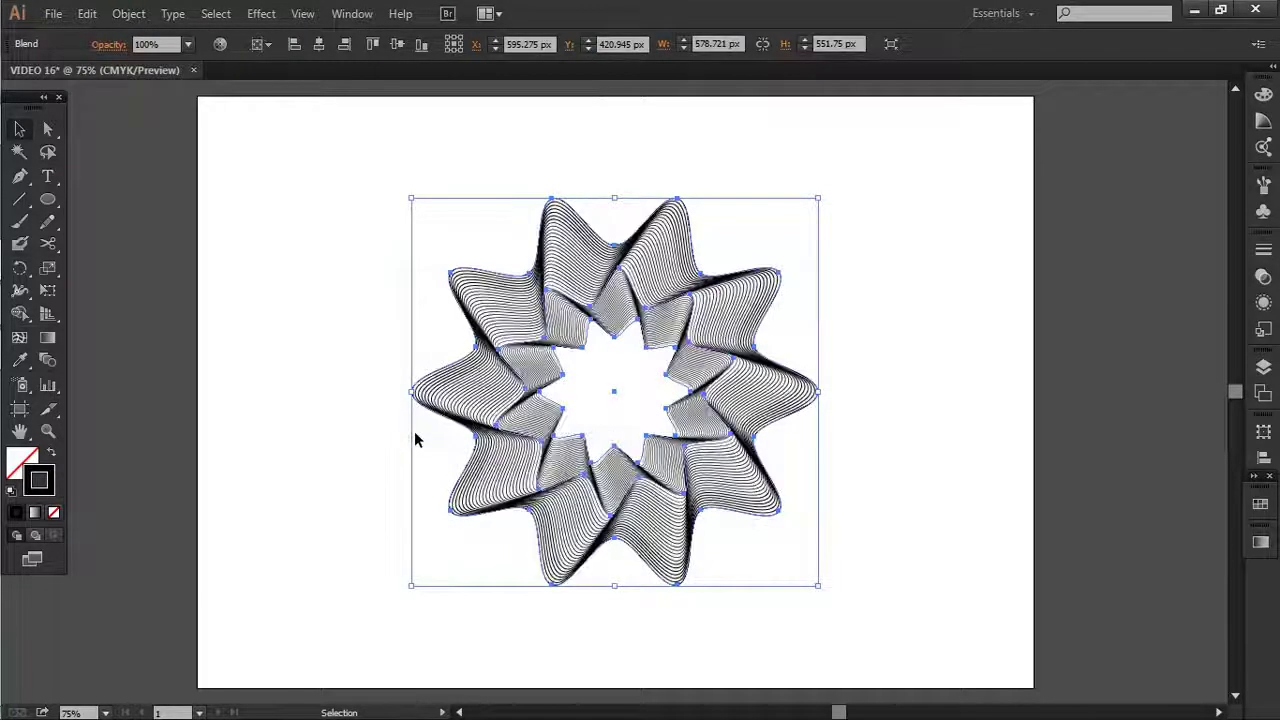
Apply a radial gradient to the blend's stroke
click(340, 391)
drag(334, 226, 804, 522)
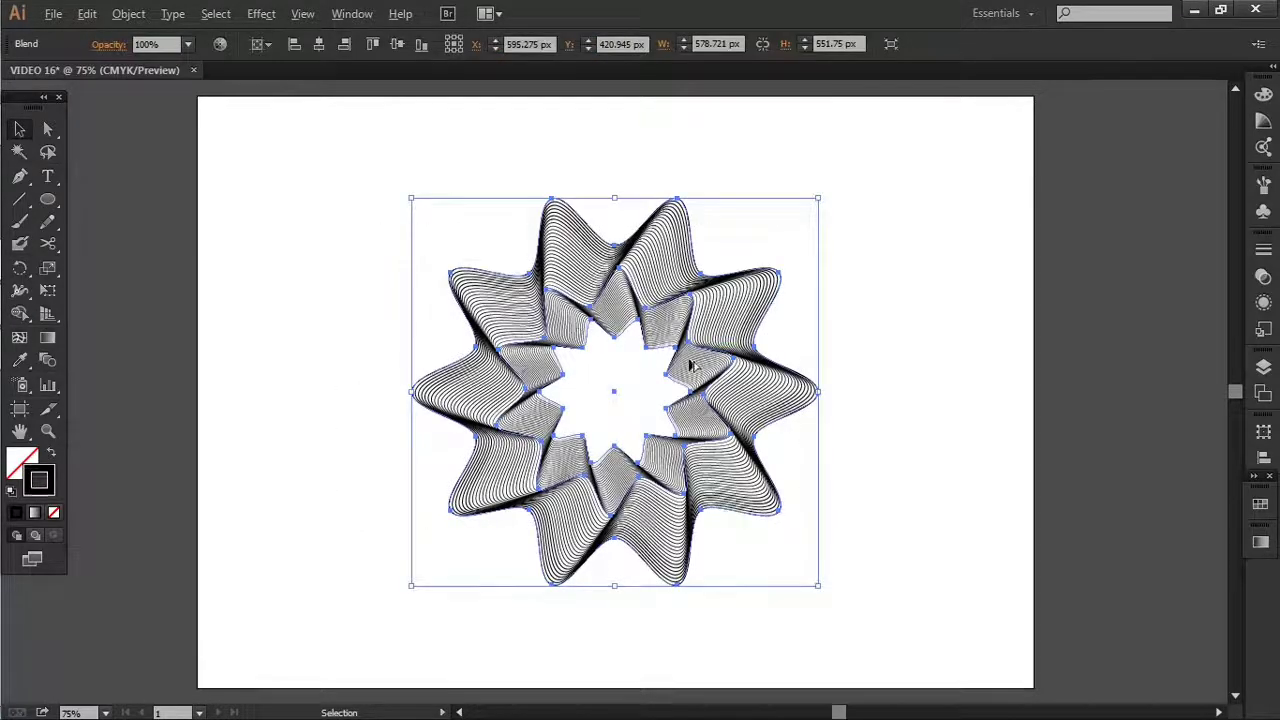
scroll(686, 370, up, 1)
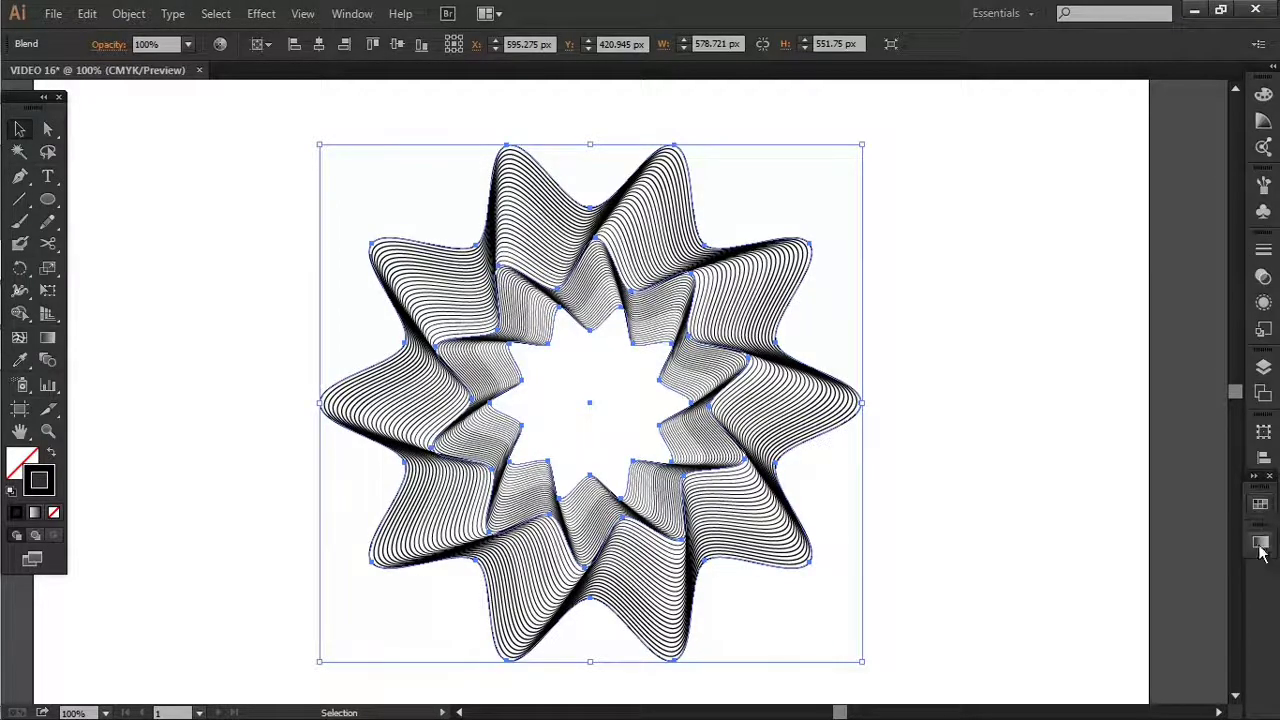
click(1259, 547)
drag(1148, 497, 1056, 207)
click(1061, 334)
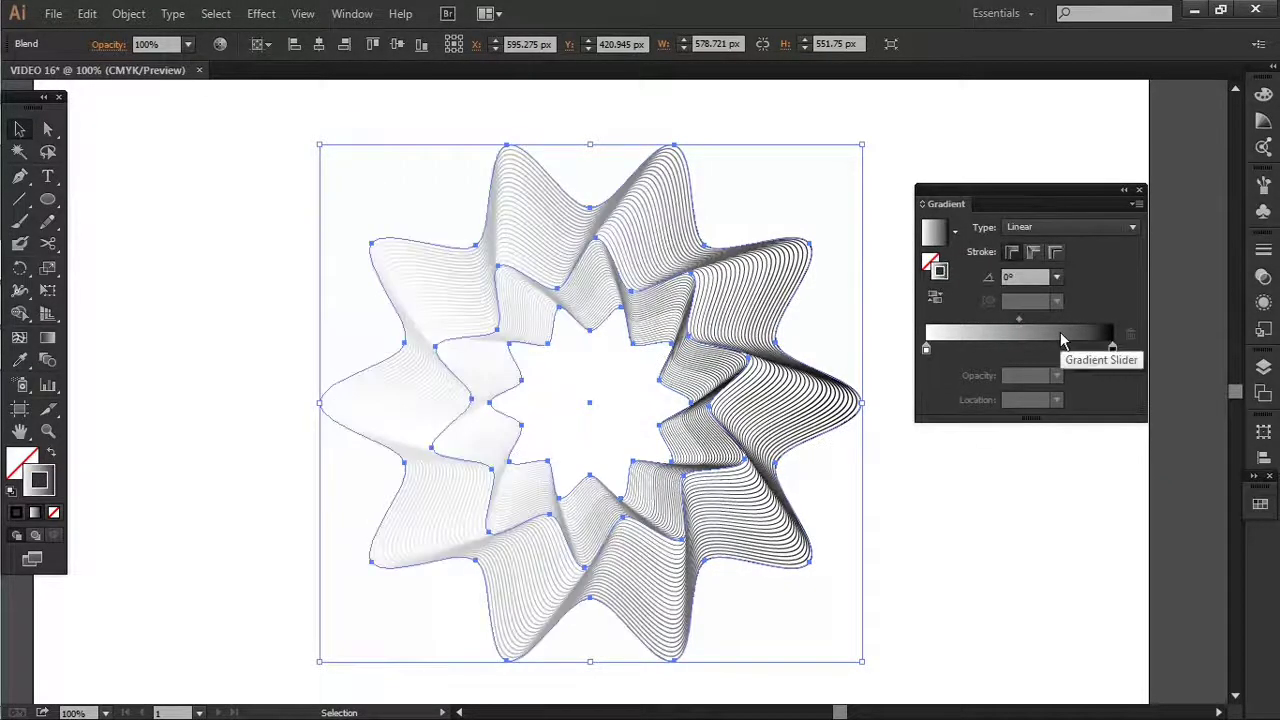
click(1057, 224)
click(1047, 263)
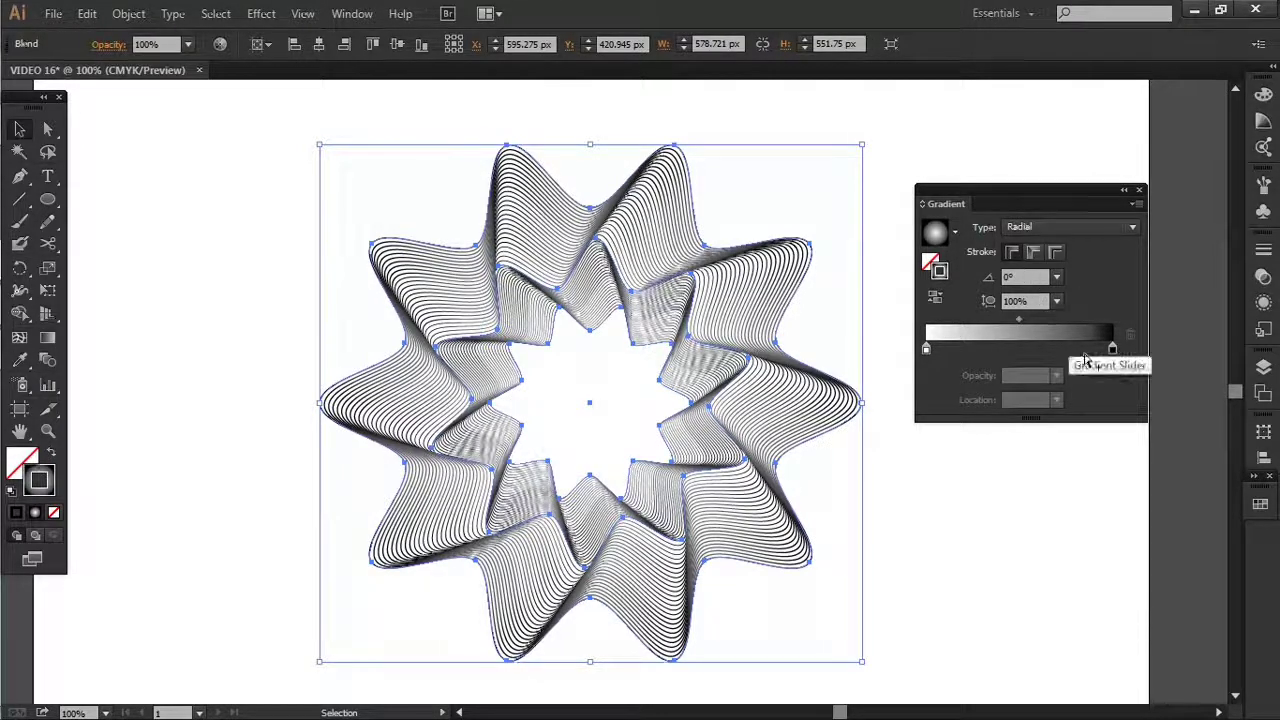
Recolour the stroke gradient with magenta at the start and purple at the end, replacing the white and black stops
click(1261, 506)
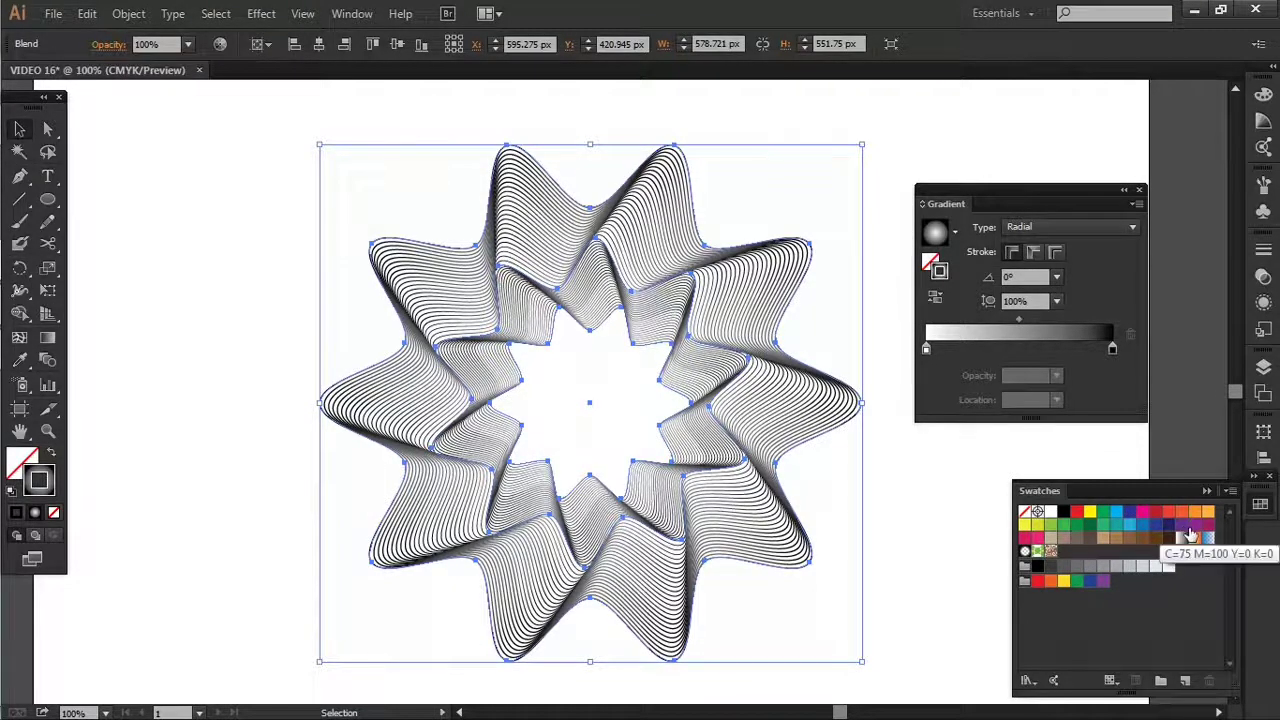
drag(1195, 528, 1113, 348)
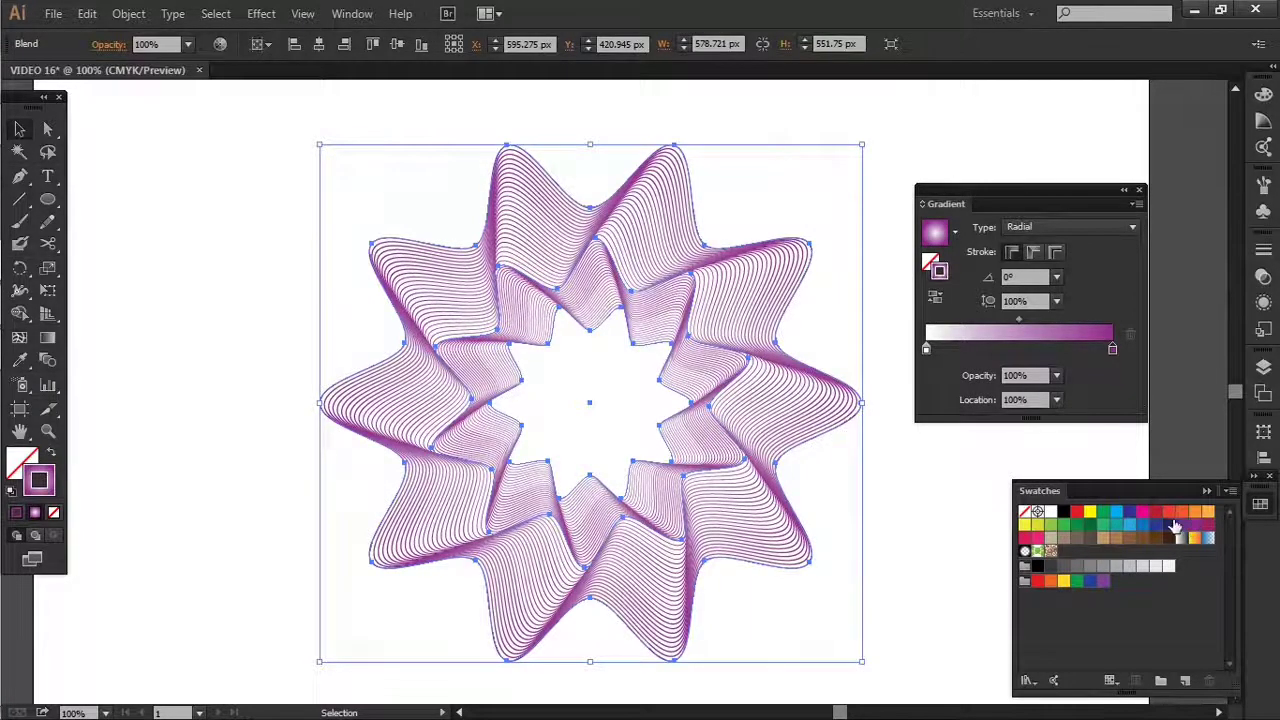
drag(1147, 520, 1010, 352)
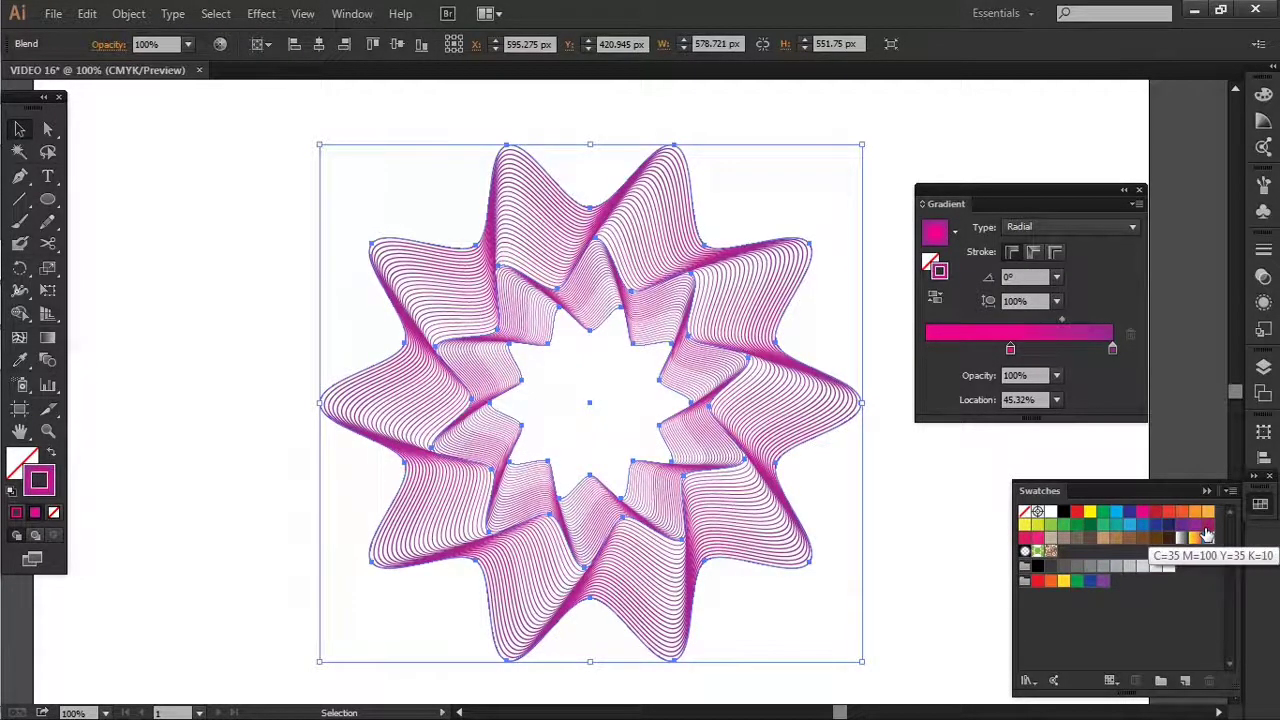
drag(1010, 348, 922, 337)
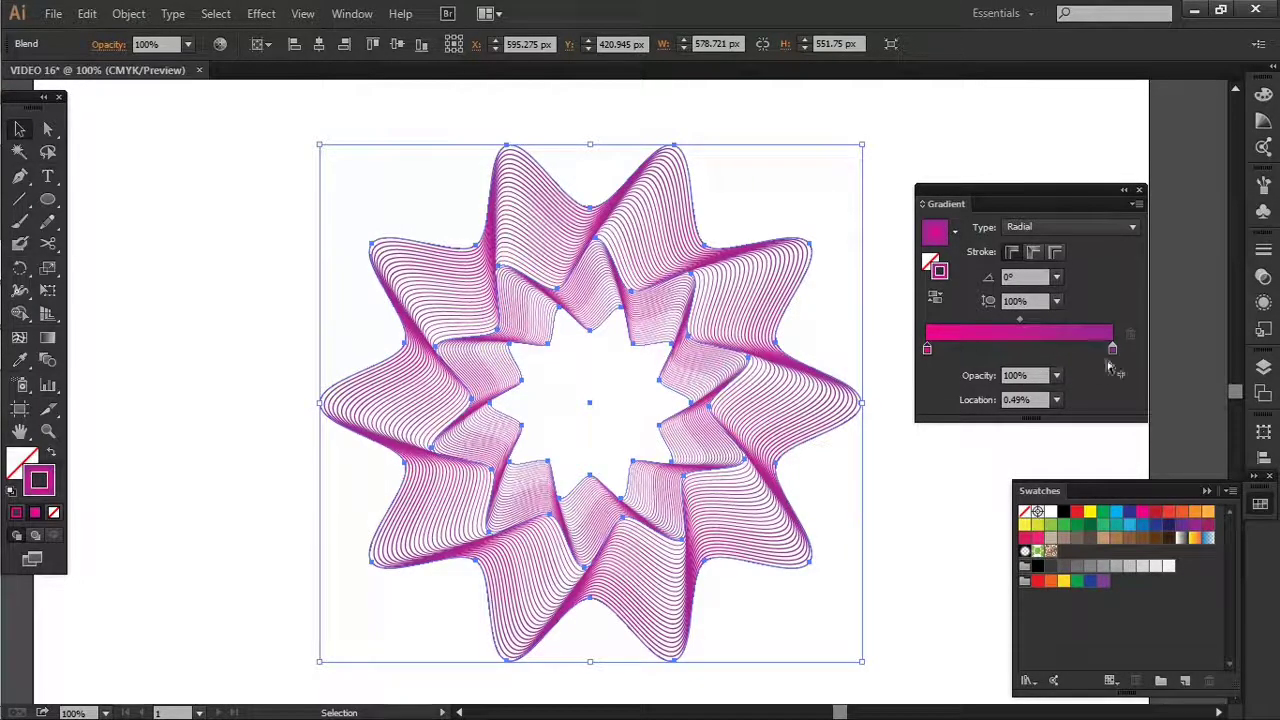
Add a dark blue stop at the gradient's end and position the purple stop at 76.35% and the magenta stop at 45.81%
drag(1113, 348, 1032, 348)
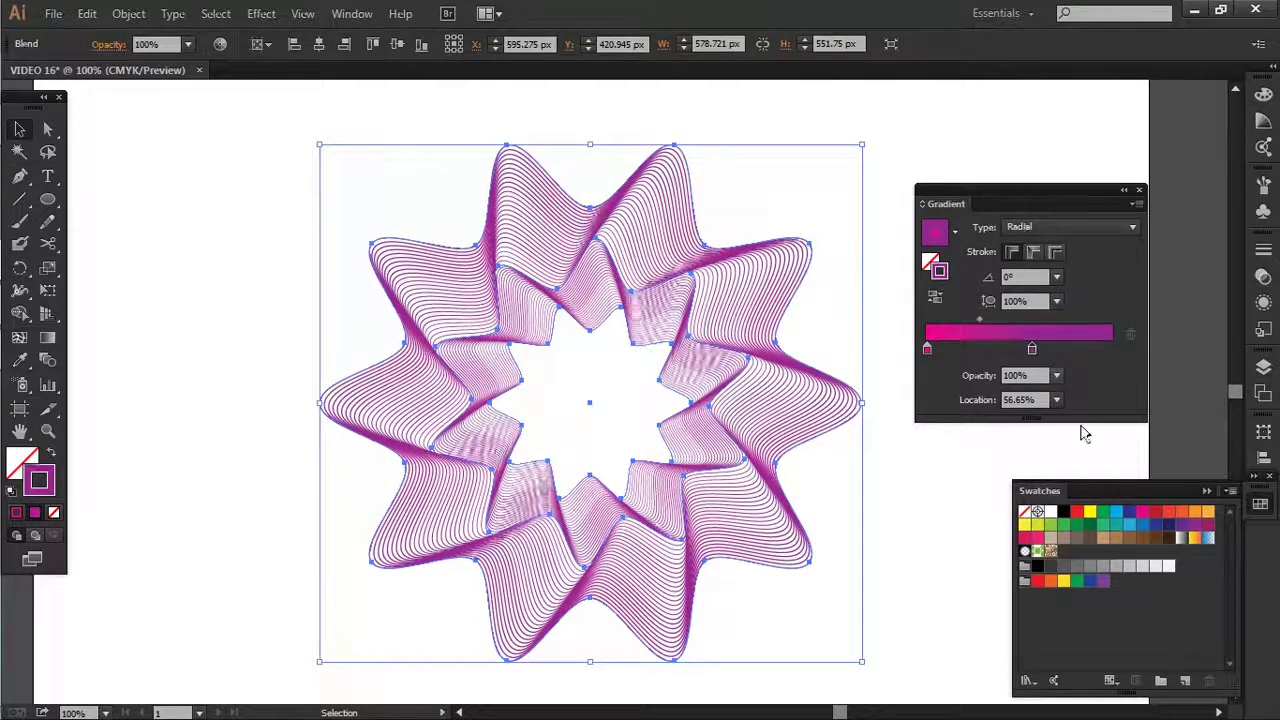
drag(1167, 527, 1113, 349)
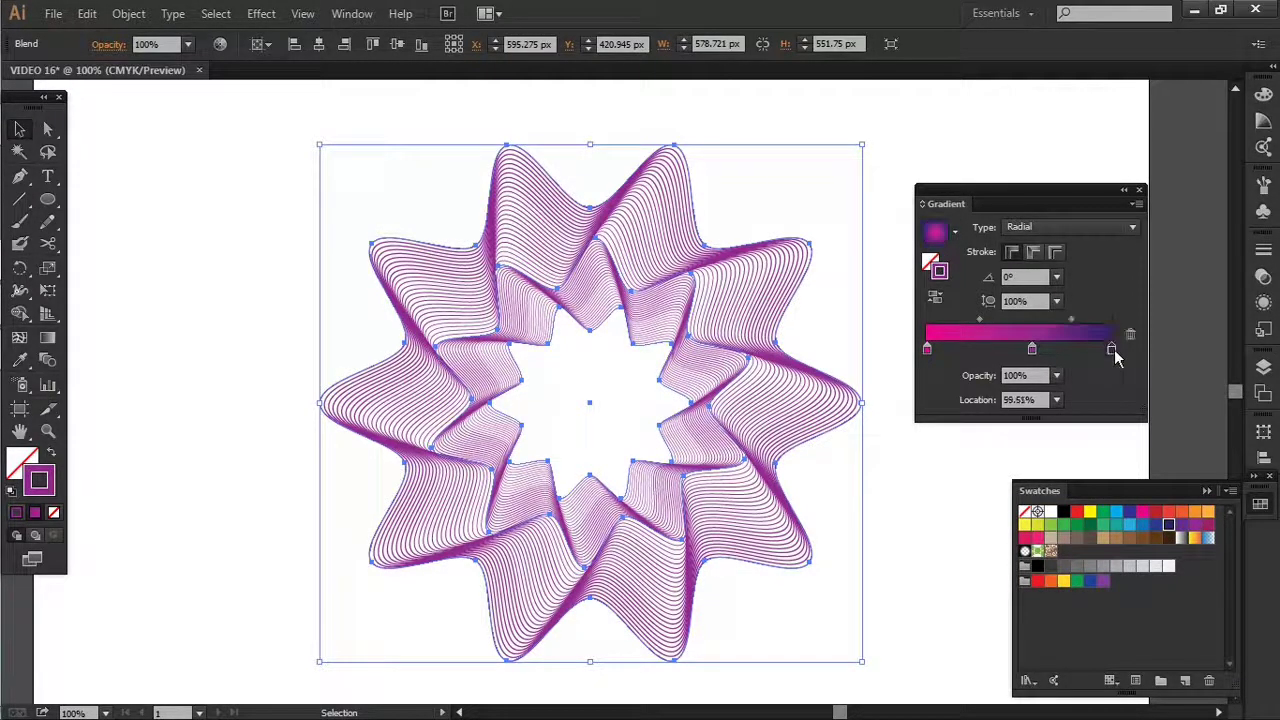
drag(1031, 349, 1068, 350)
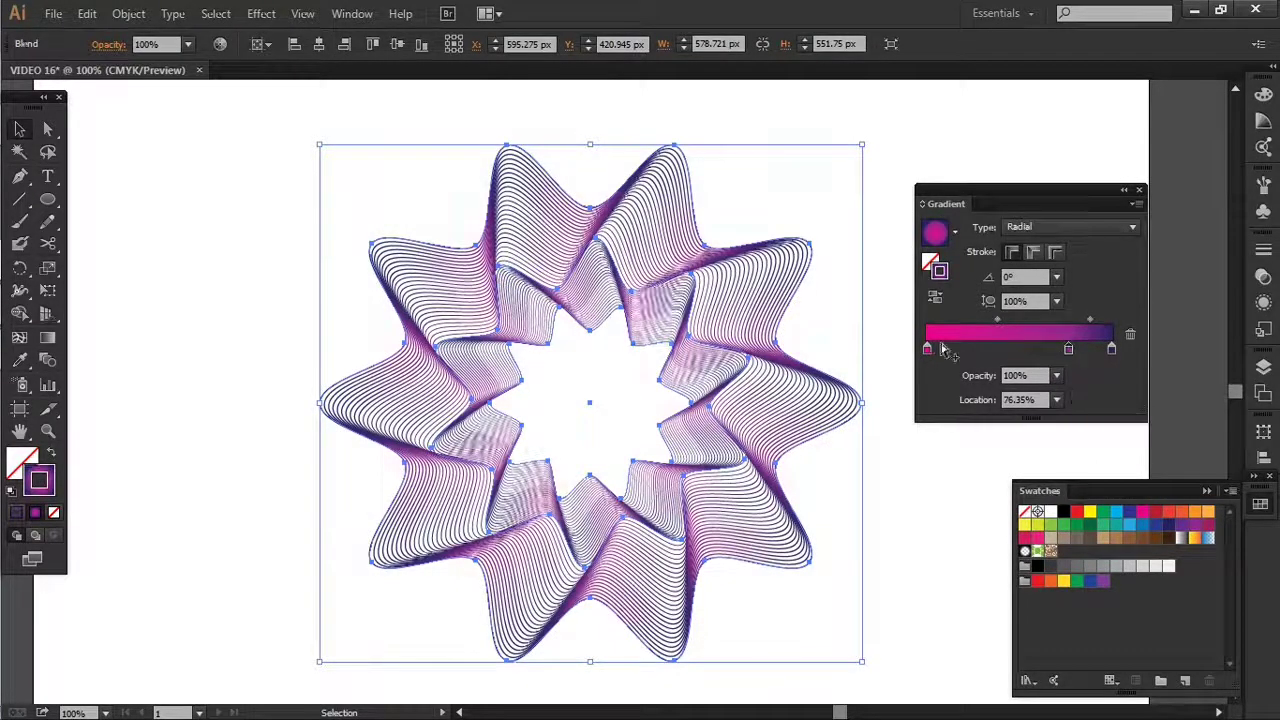
drag(927, 349, 1011, 349)
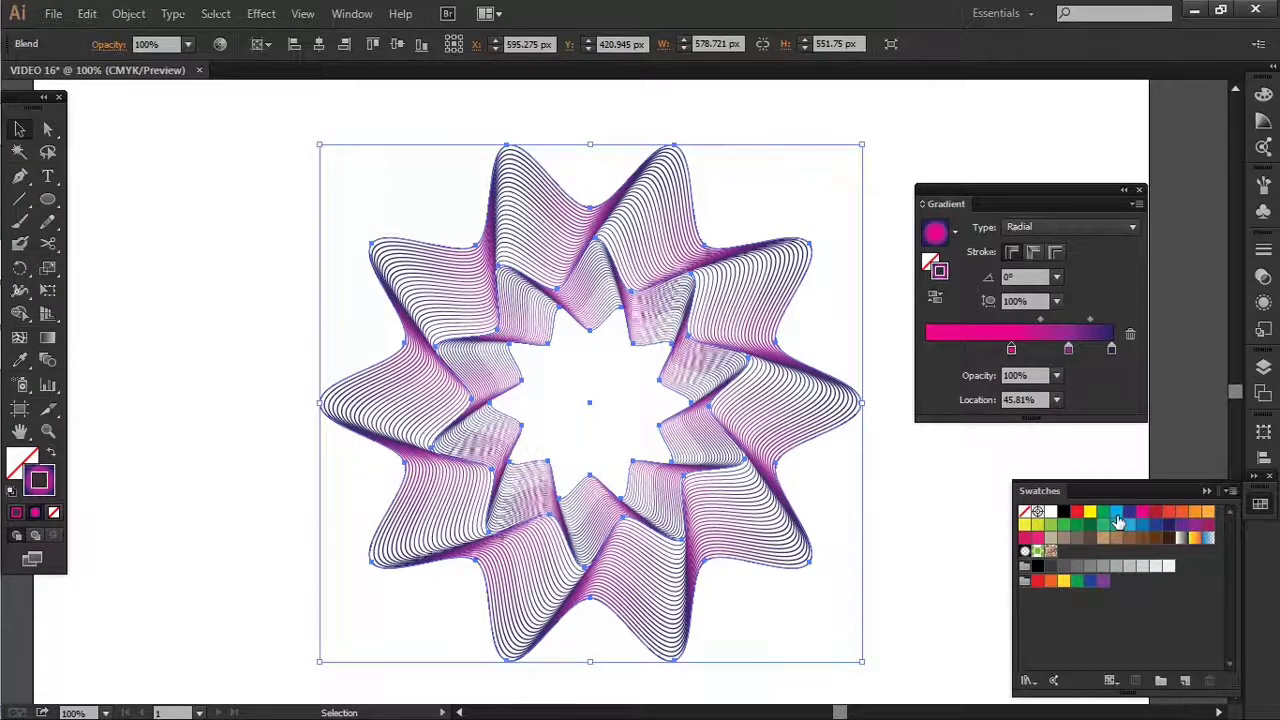
Add a cyan stop to the stroke gradient at 66.5%, with purple at 93.1% and magenta at 83.25%
drag(1118, 514, 923, 346)
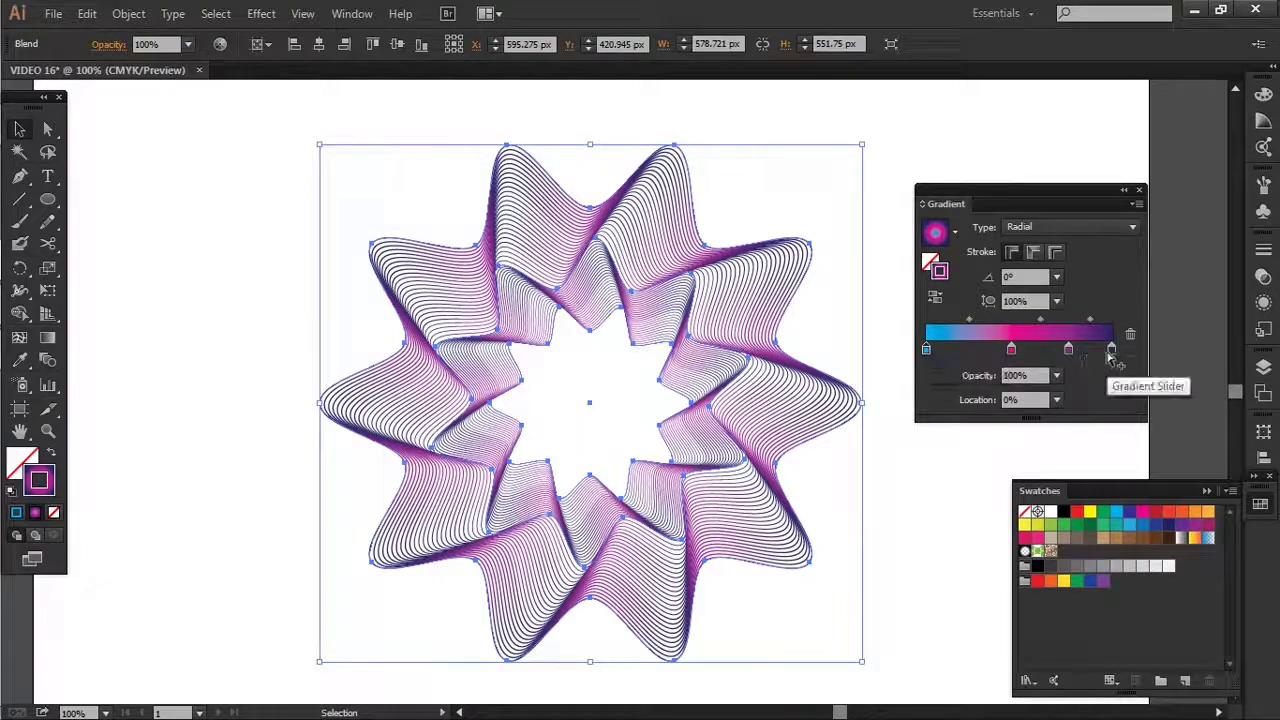
drag(1069, 350, 1099, 347)
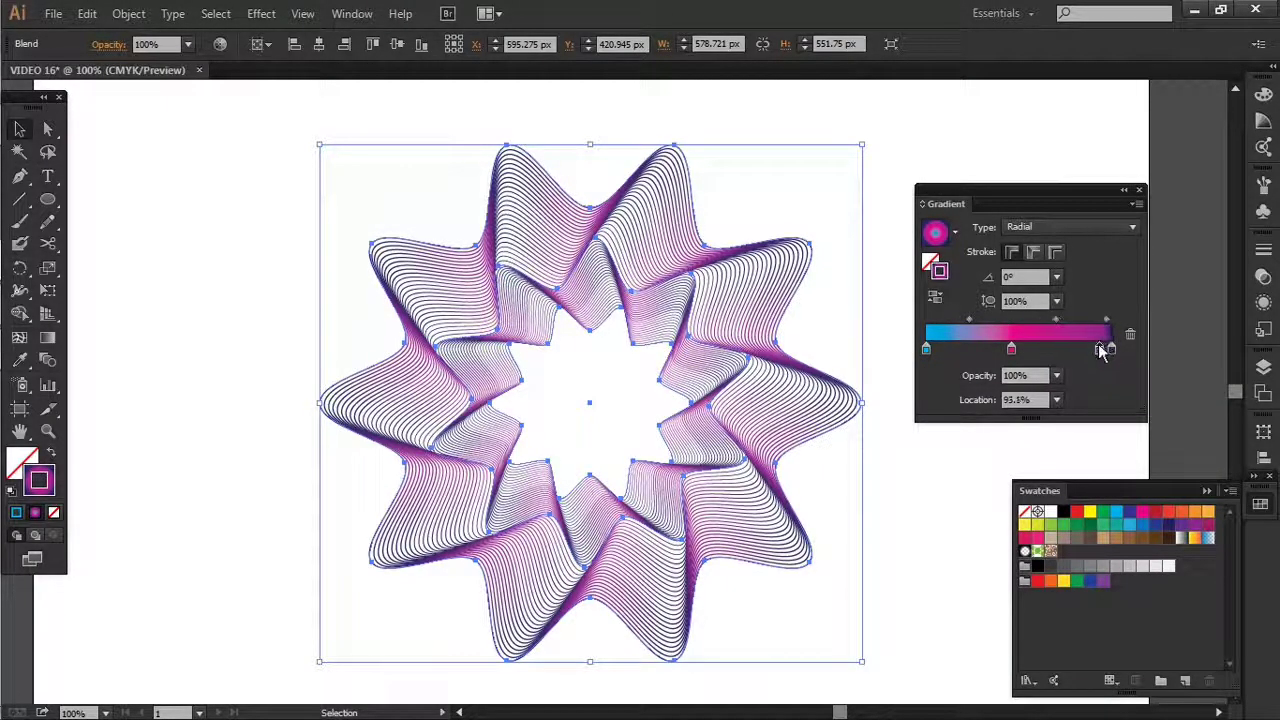
drag(1012, 347, 1083, 349)
drag(926, 349, 1034, 351)
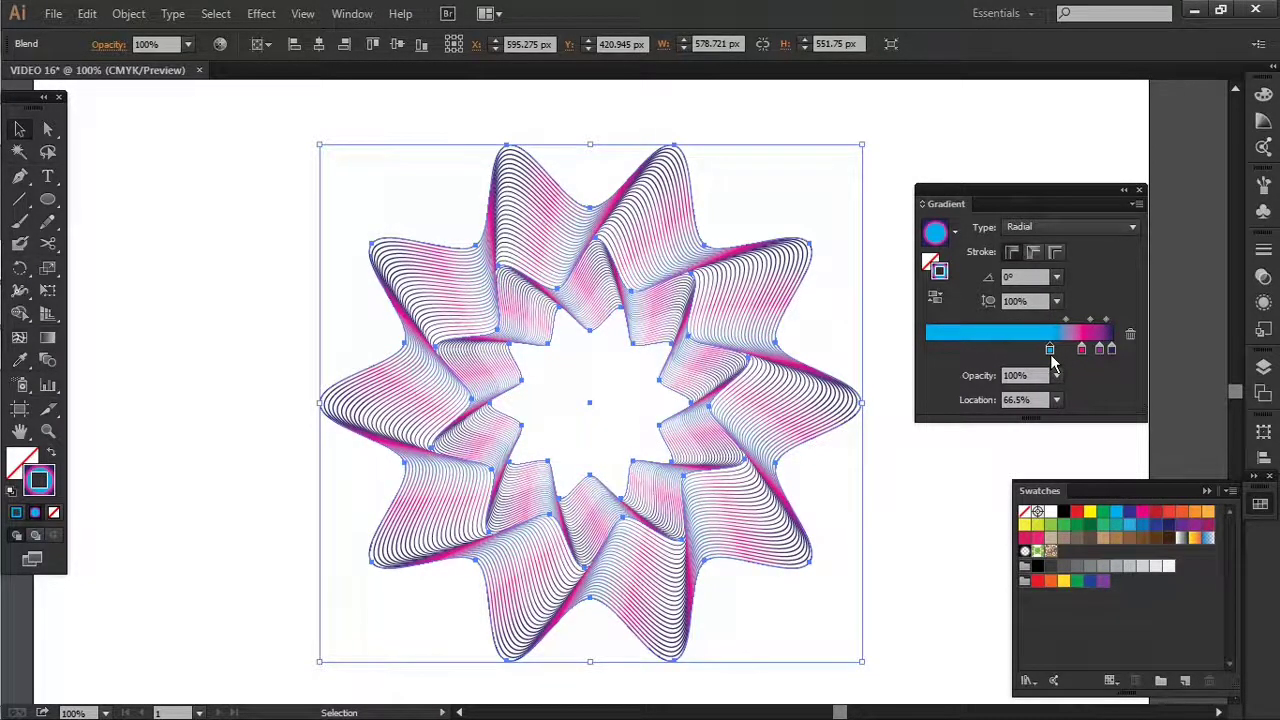
Remove the purple and dark blue stops from the stroke gradient and move the magenta stop to its end
drag(1050, 349, 1114, 391)
click(1081, 350)
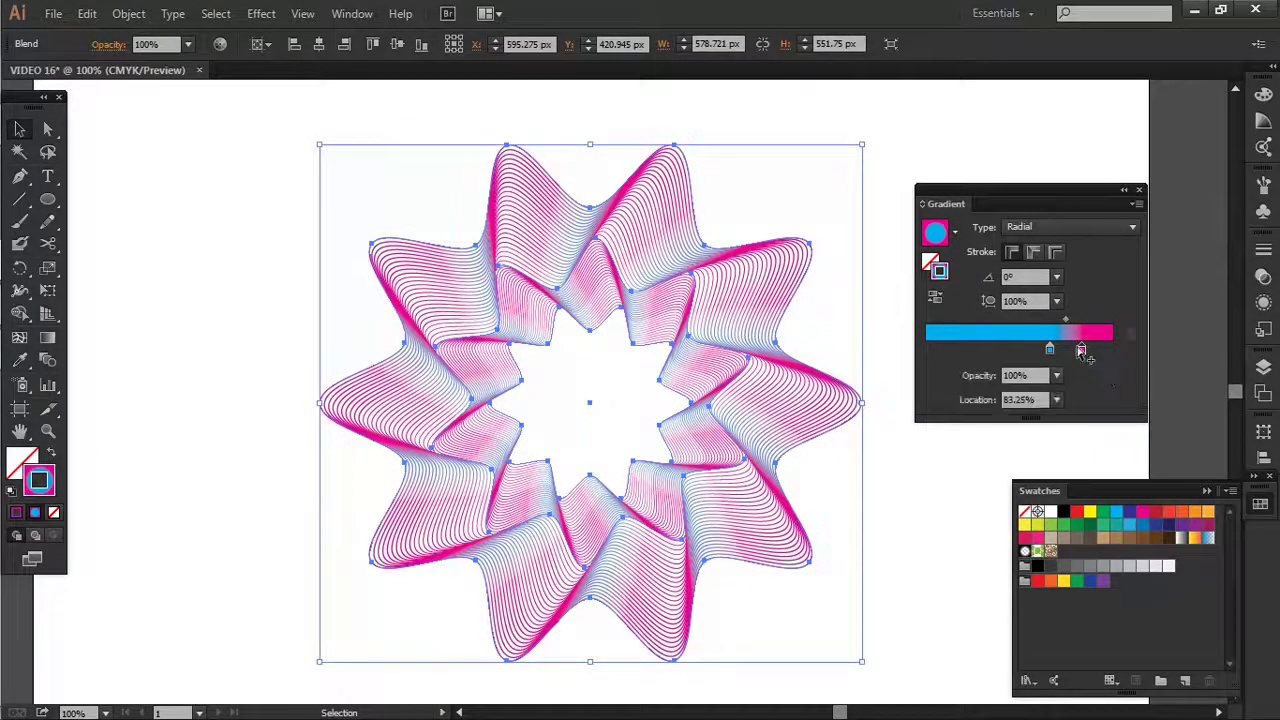
drag(1081, 350, 1140, 349)
Position the cyan gradient stop at 81.28% and add a light orange stop at 69.46%
click(1049, 349)
drag(1050, 349, 1078, 350)
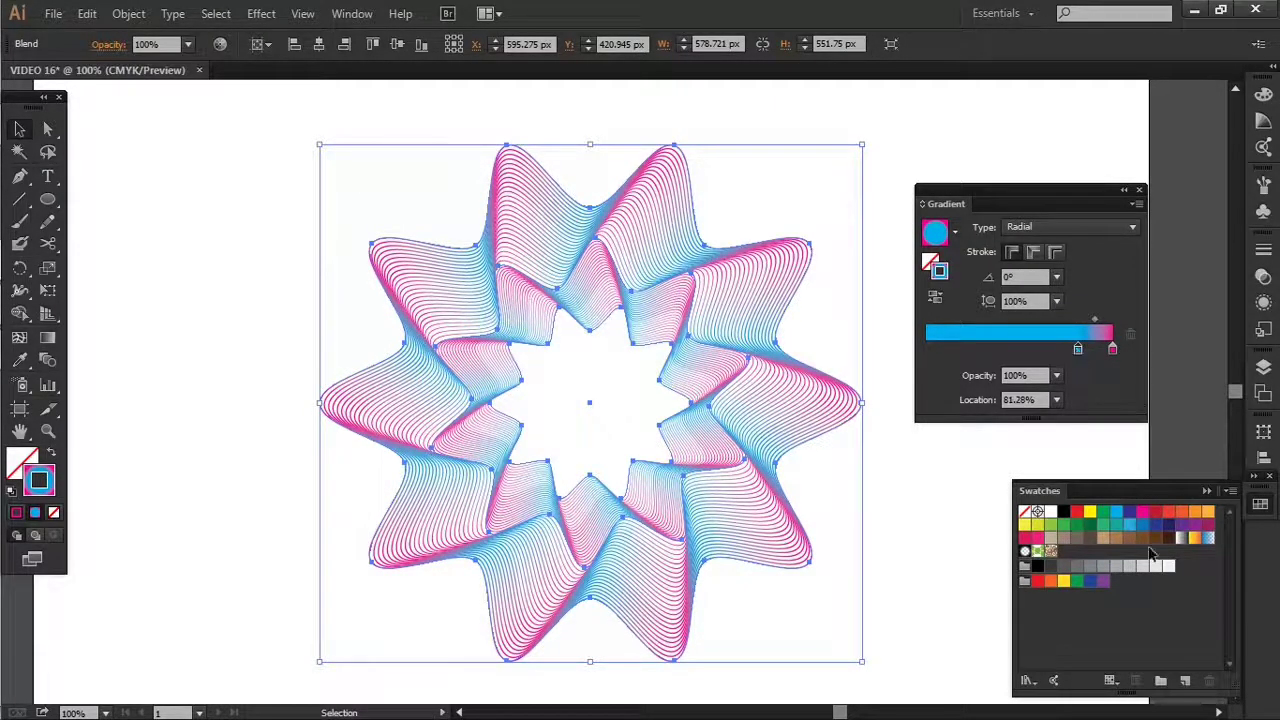
mouse_move(1210, 514)
mouse_down()
mouse_move(1046, 379)
mouse_move(1056, 348)
mouse_up()
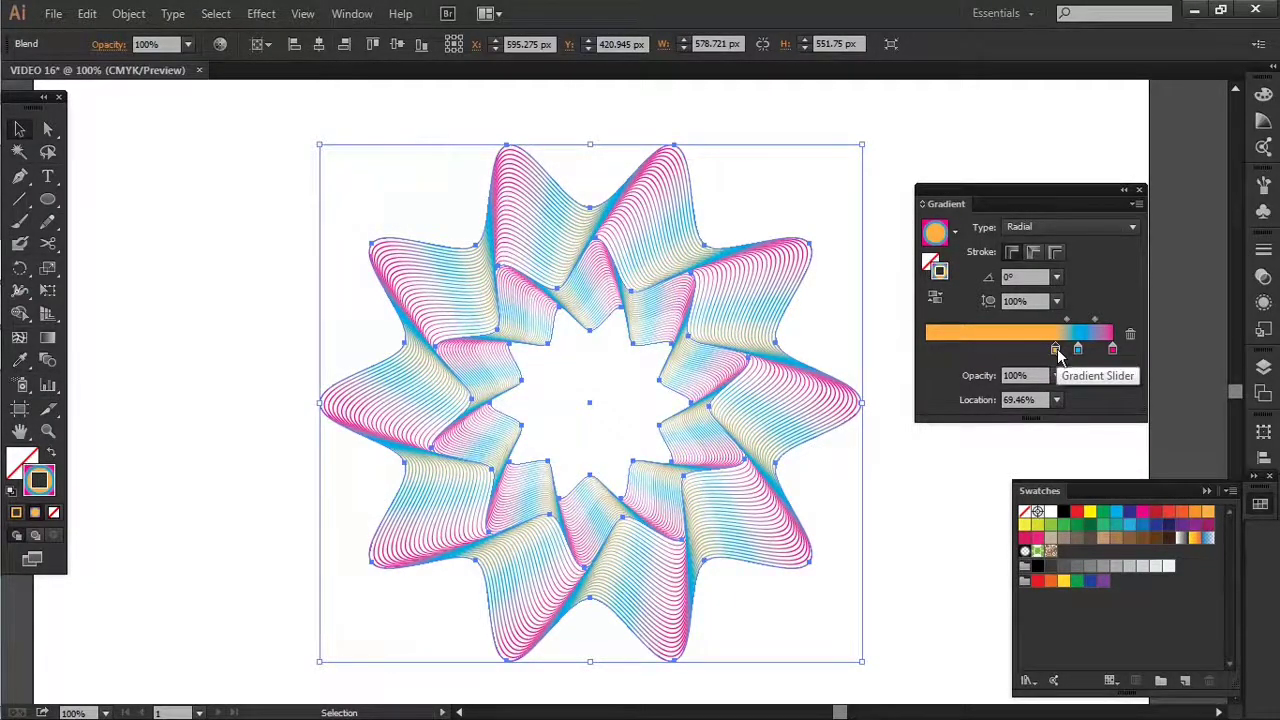
click(368, 183)
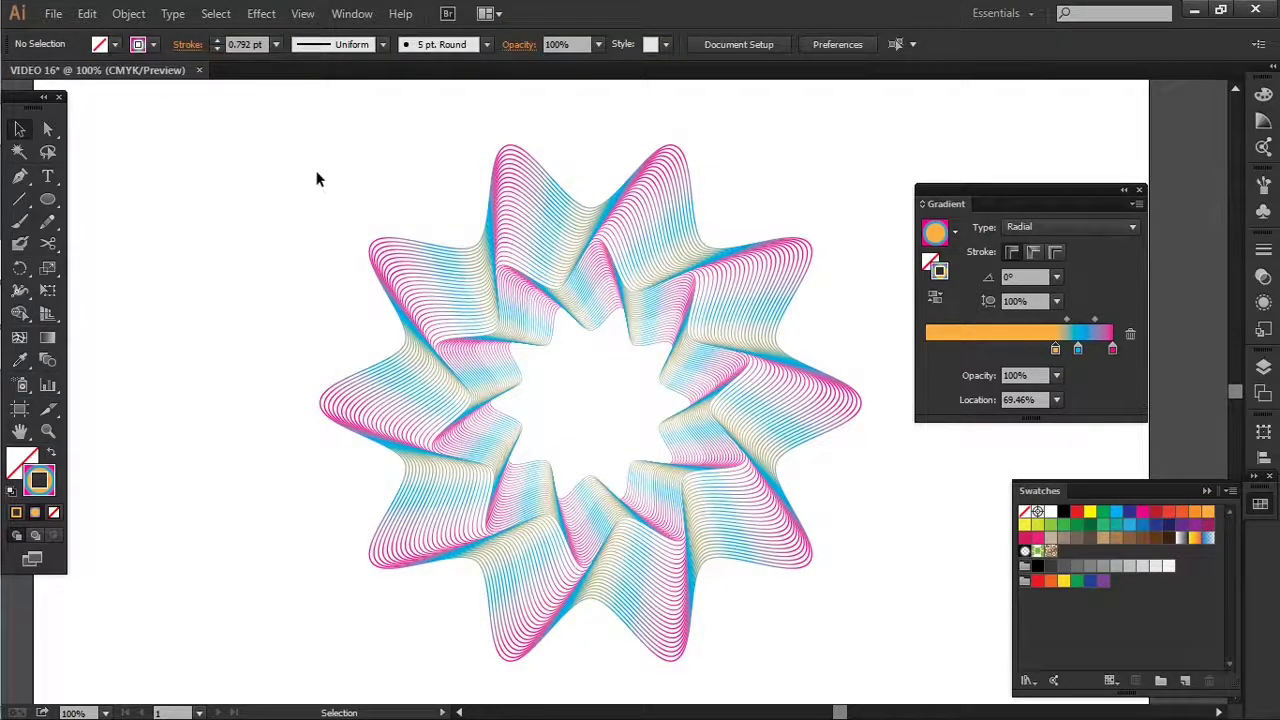
Apply a Pucker & Bloat effect of -57% to the blended flower
drag(315, 177, 611, 494)
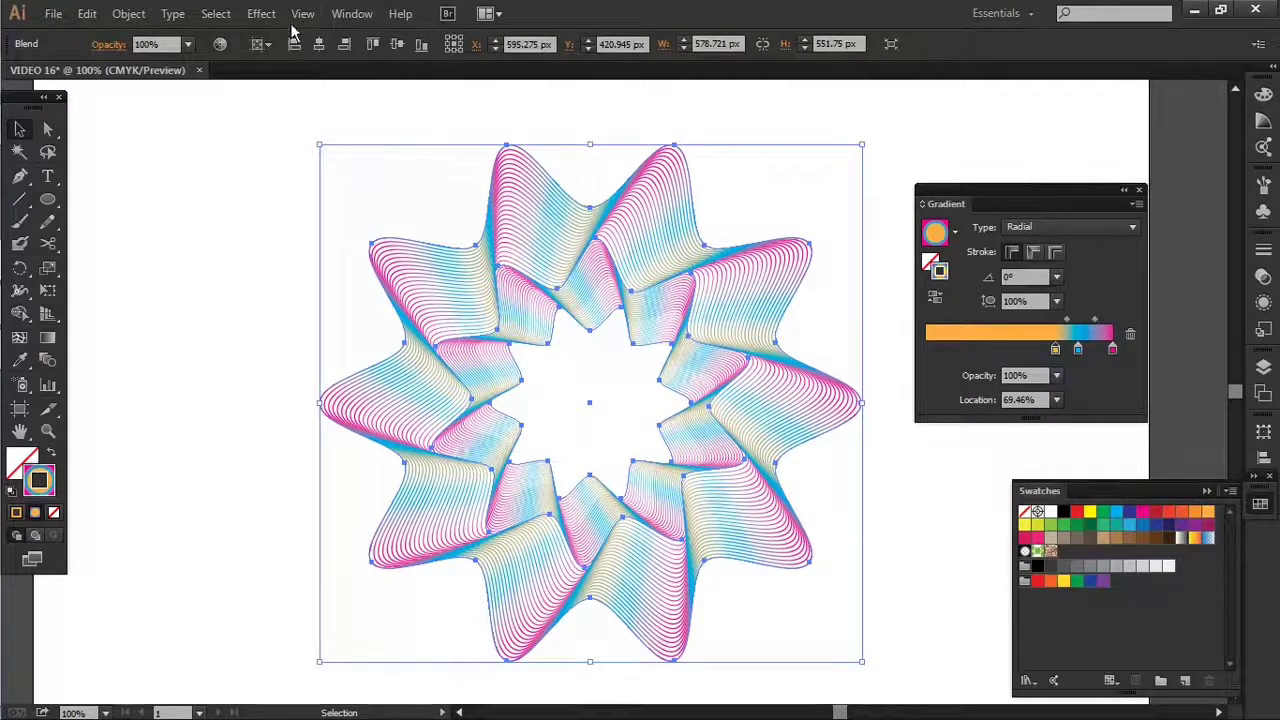
click(262, 14)
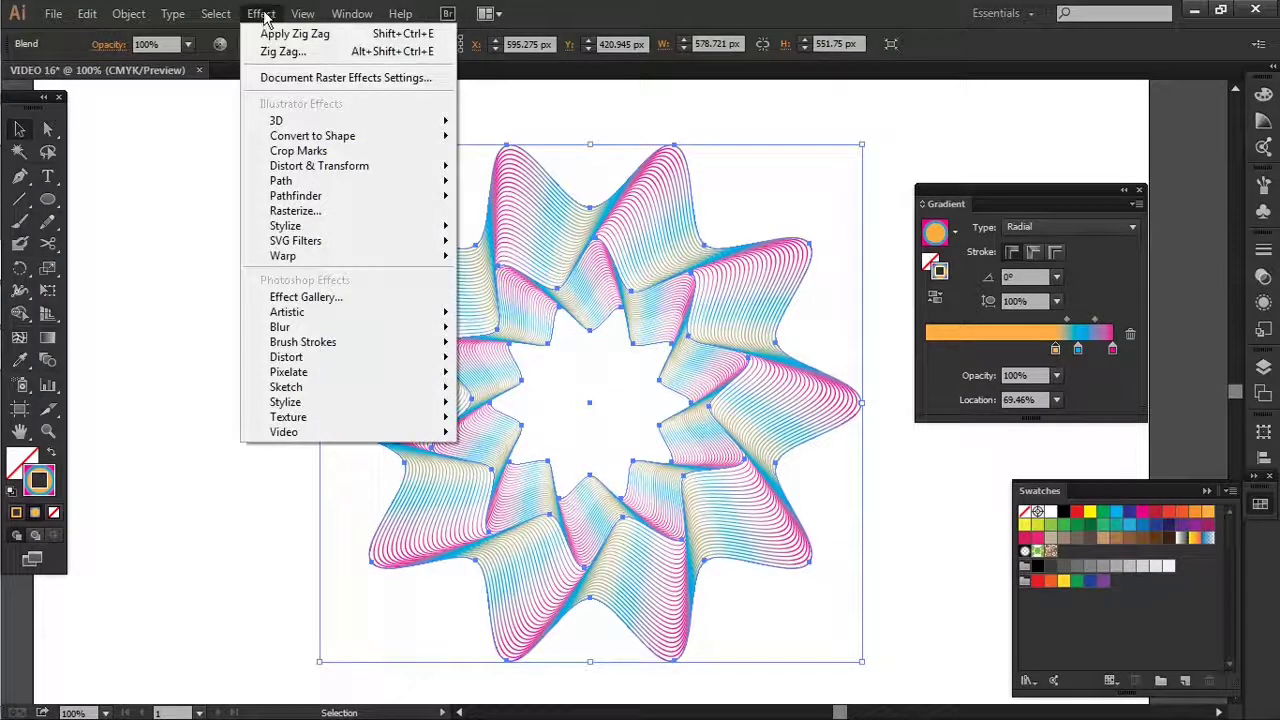
mouse_move(380, 172)
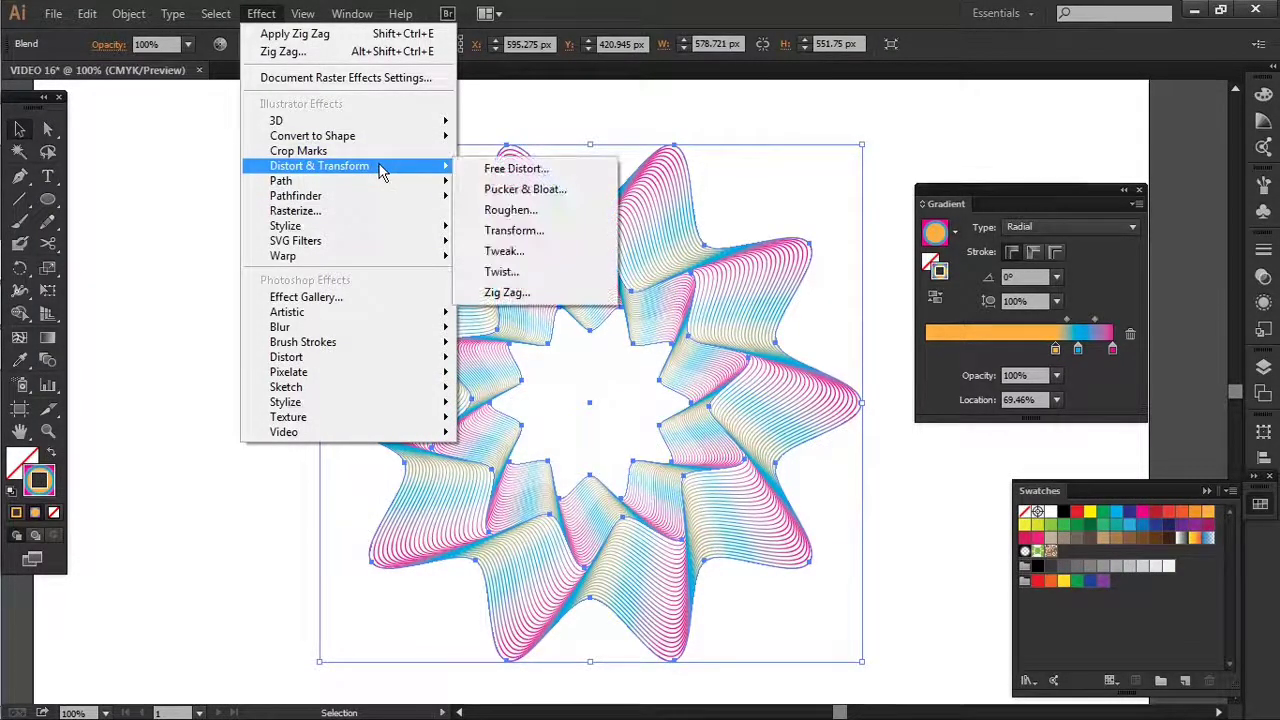
click(522, 190)
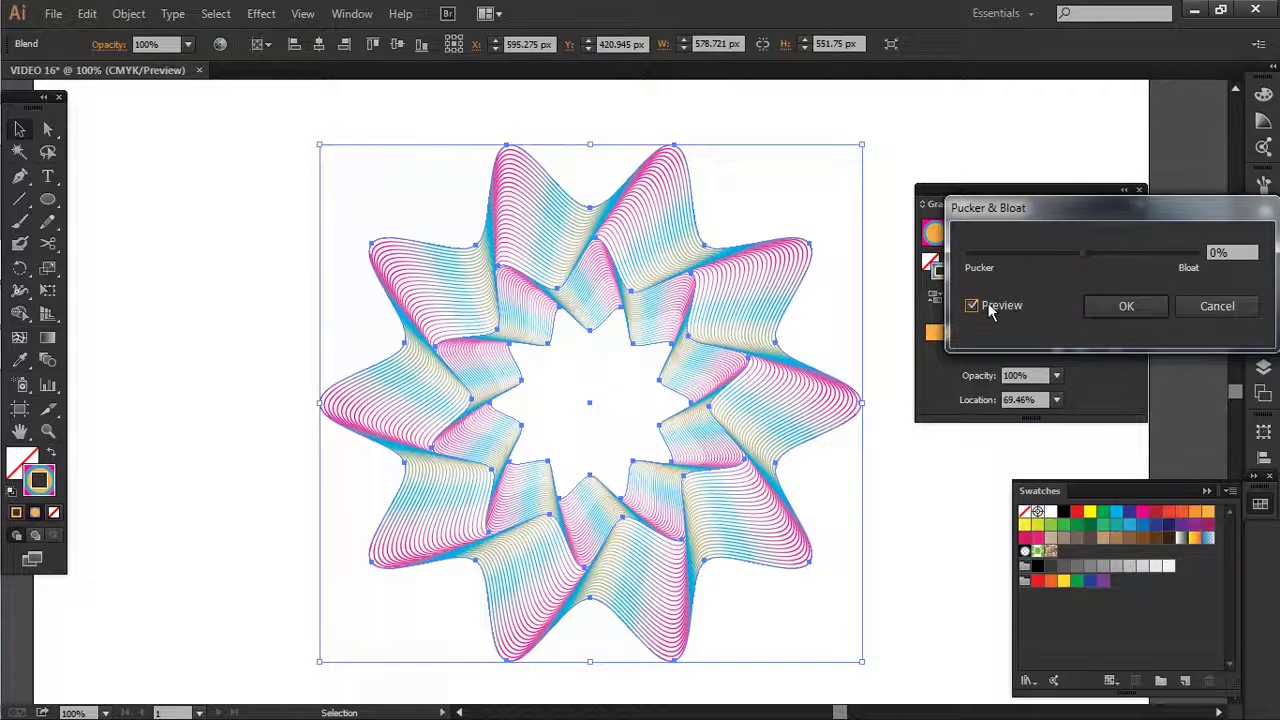
drag(1072, 250, 1068, 262)
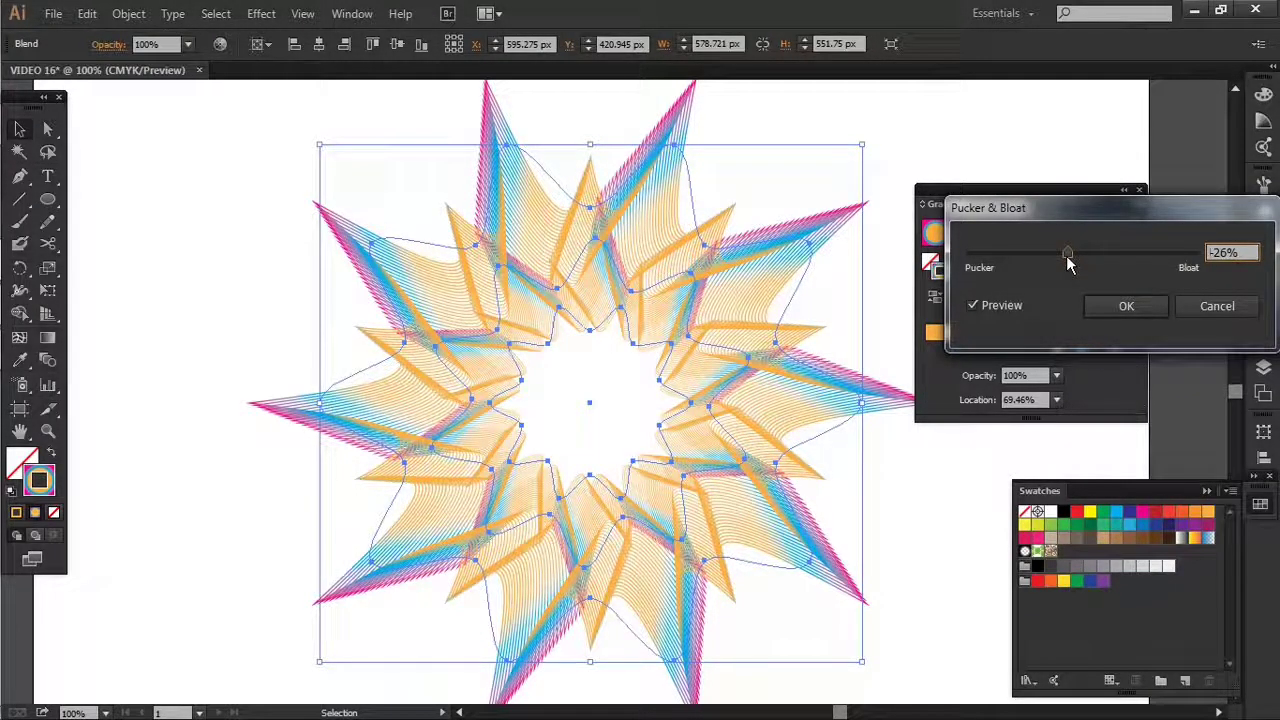
drag(1068, 258, 1068, 260)
drag(1068, 260, 1052, 258)
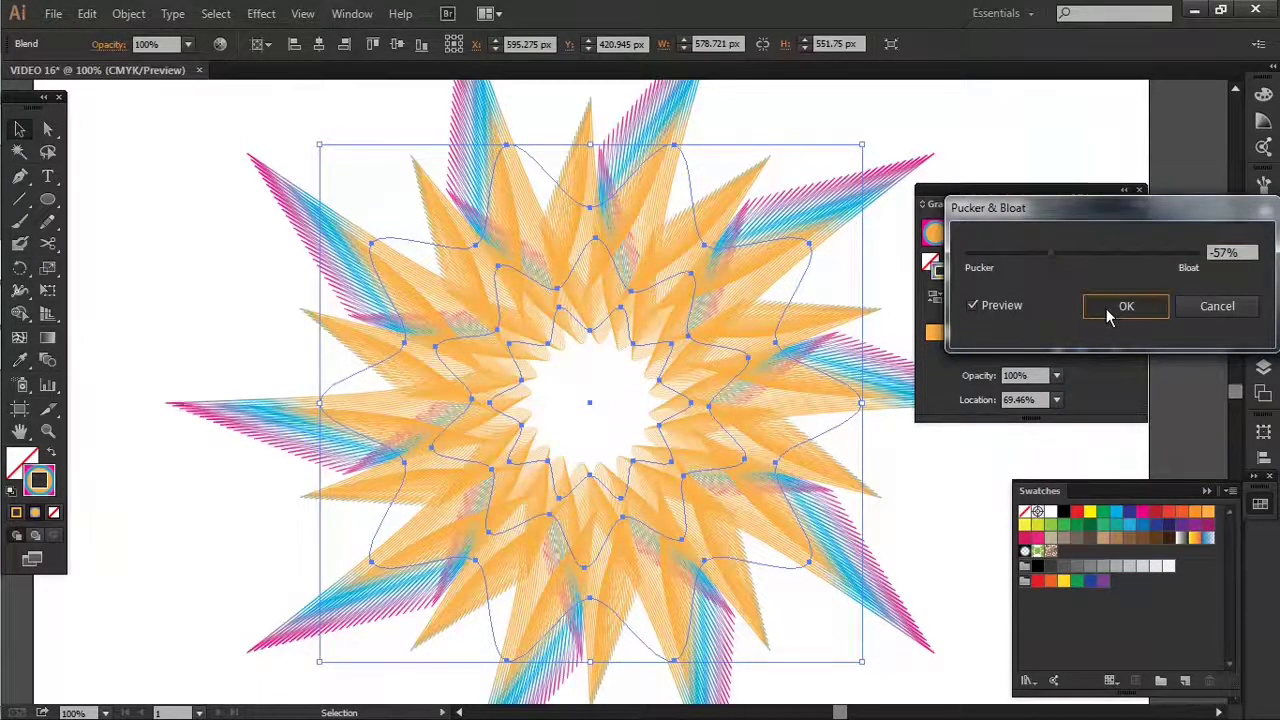
click(1106, 311)
Expand the appearance of the puckered blend into a group
click(128, 13)
click(193, 243)
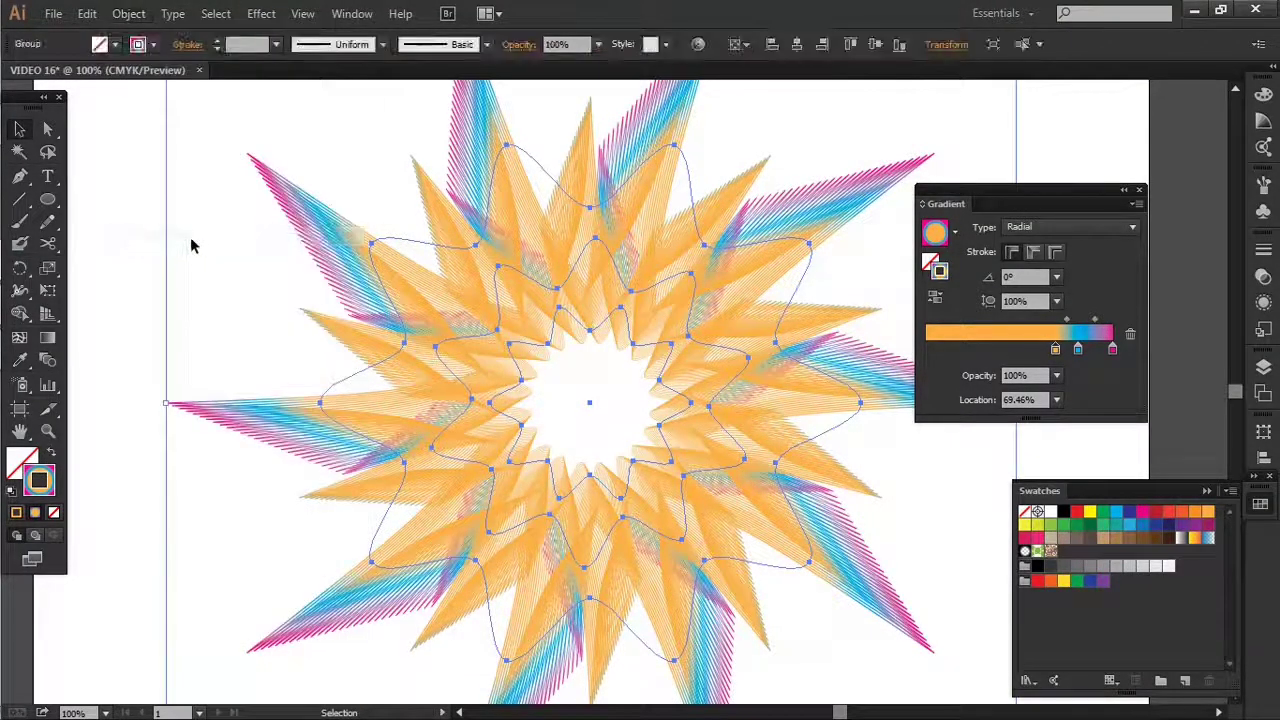
click(206, 253)
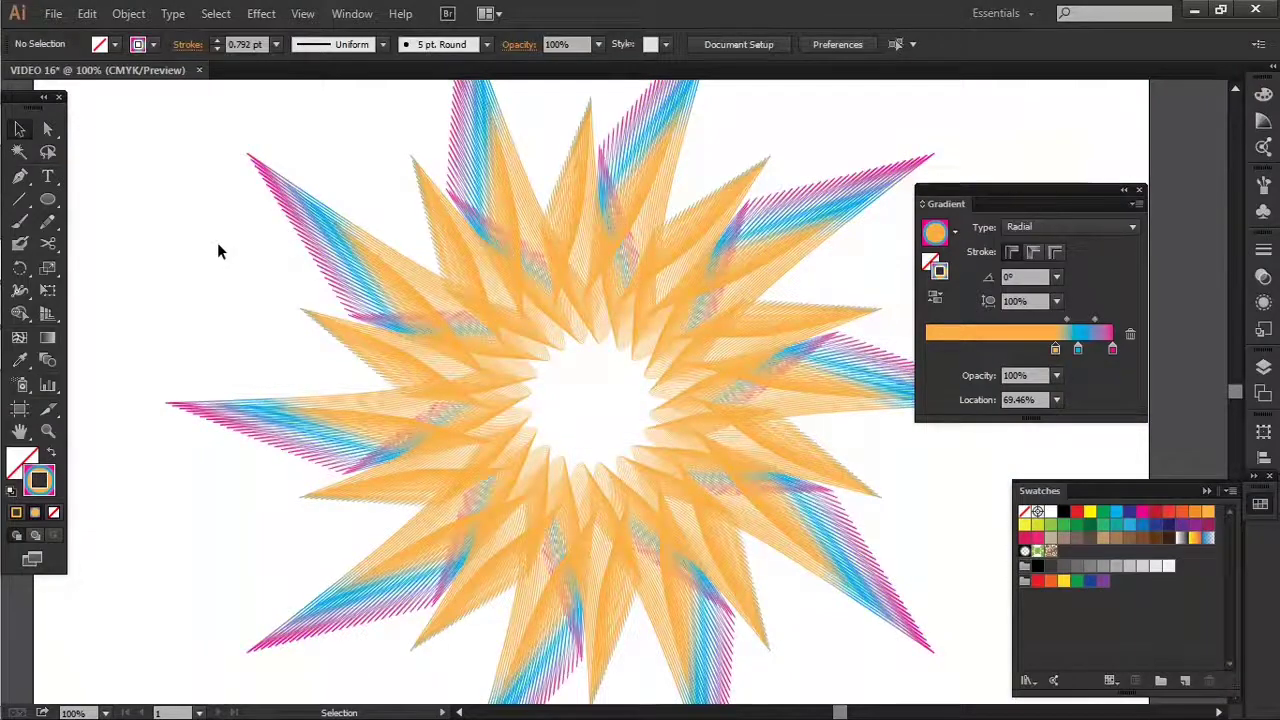
scroll(226, 253, down, 1)
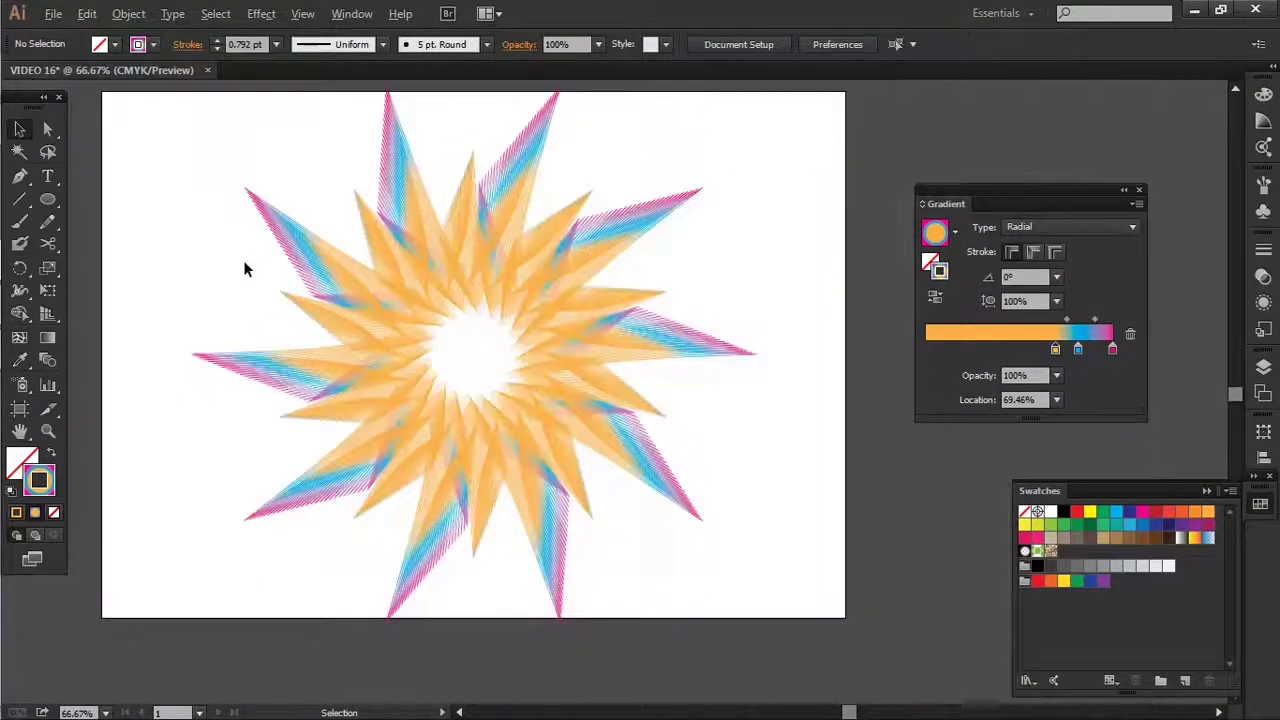
scroll(247, 264, up, 1)
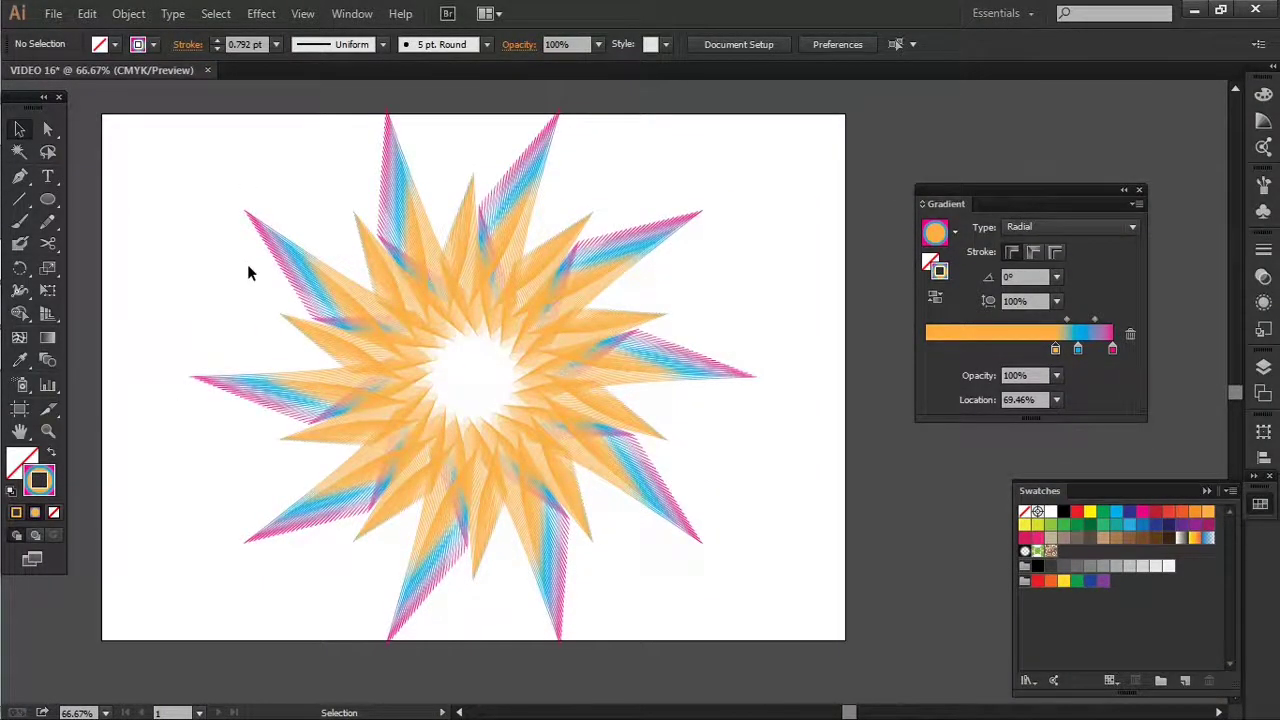
drag(195, 198, 426, 436)
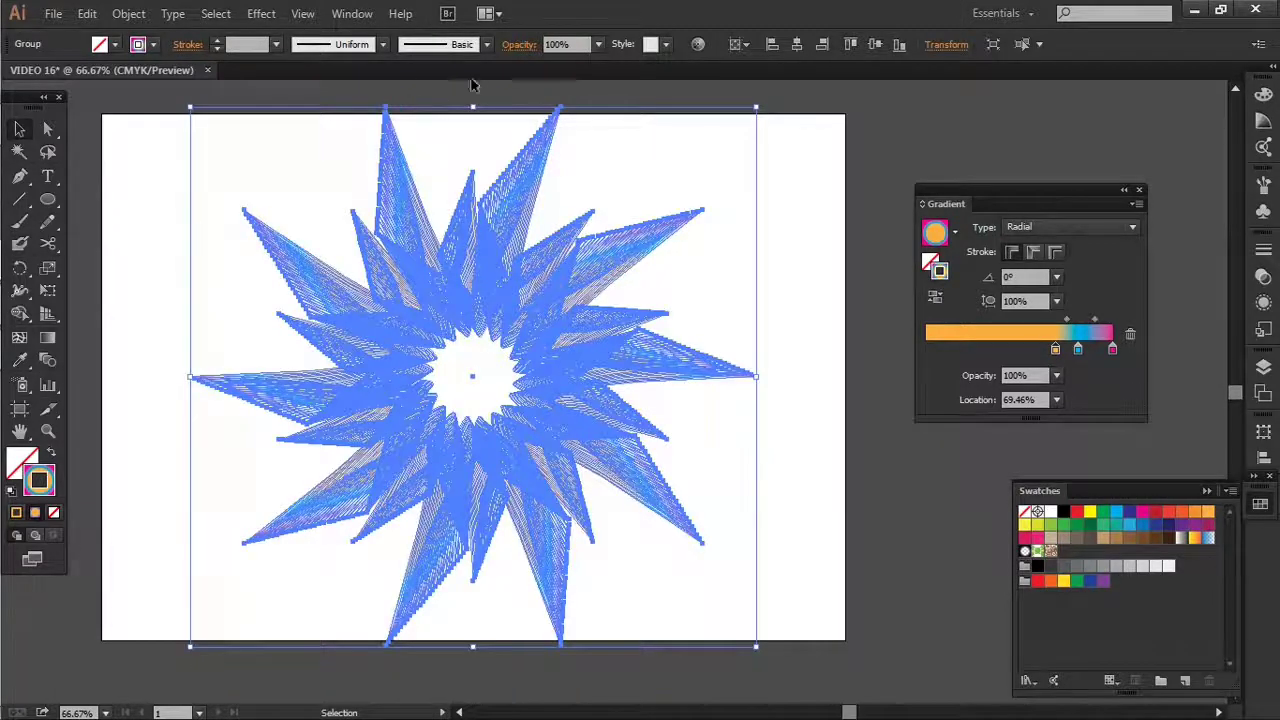
click(745, 175)
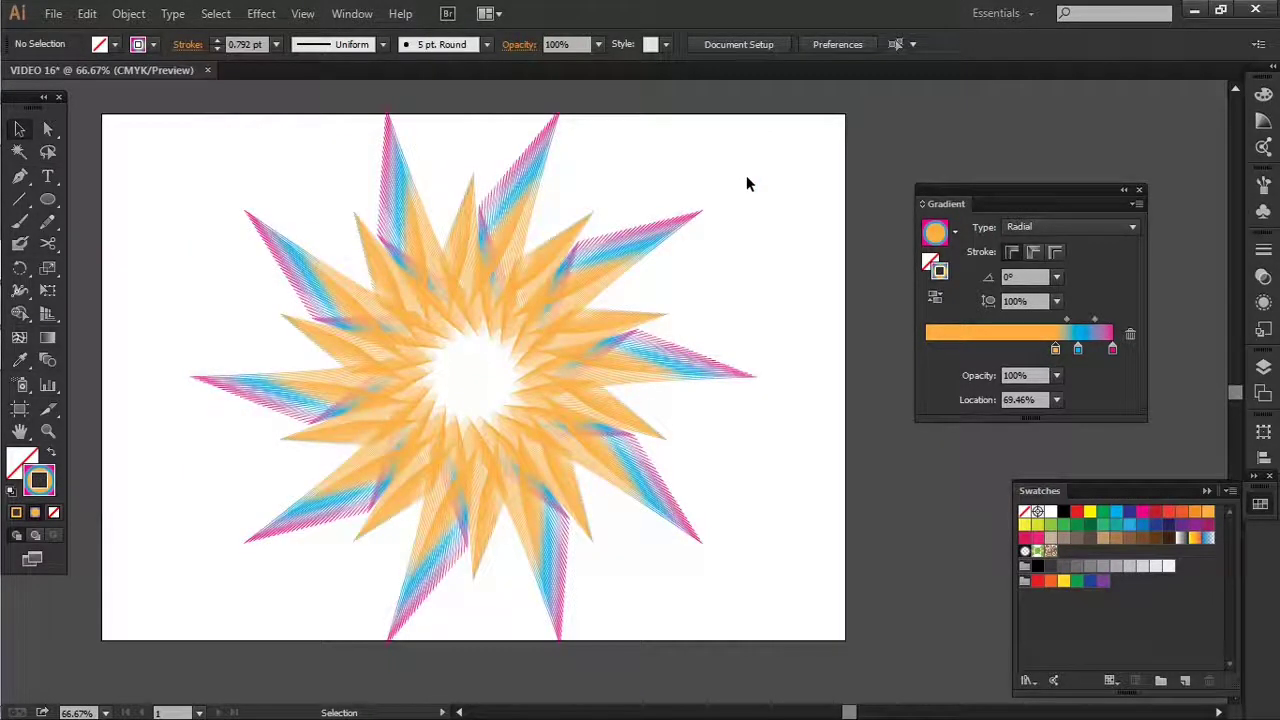
Reposition the expanded flower's orange gradient stop at 47.29% and its cyan stop at 69.46%
click(552, 315)
drag(1056, 348, 1015, 352)
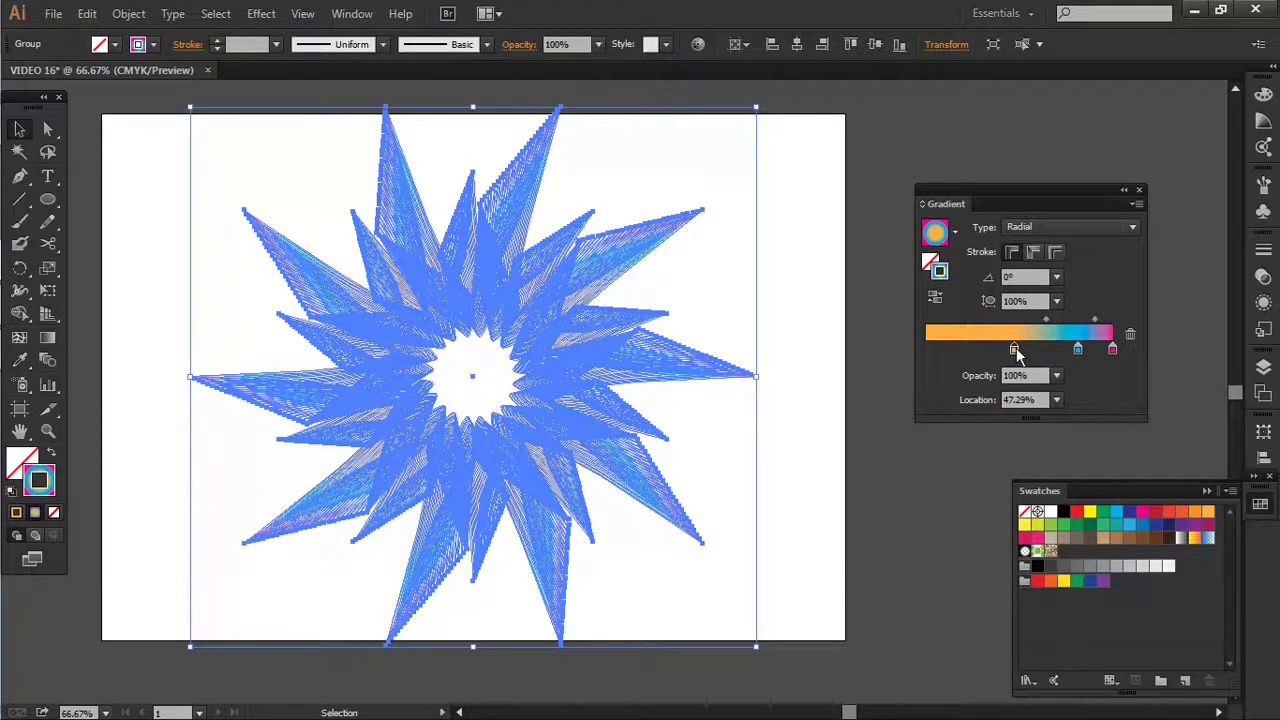
click(800, 287)
drag(800, 246, 472, 430)
drag(1079, 350, 1055, 351)
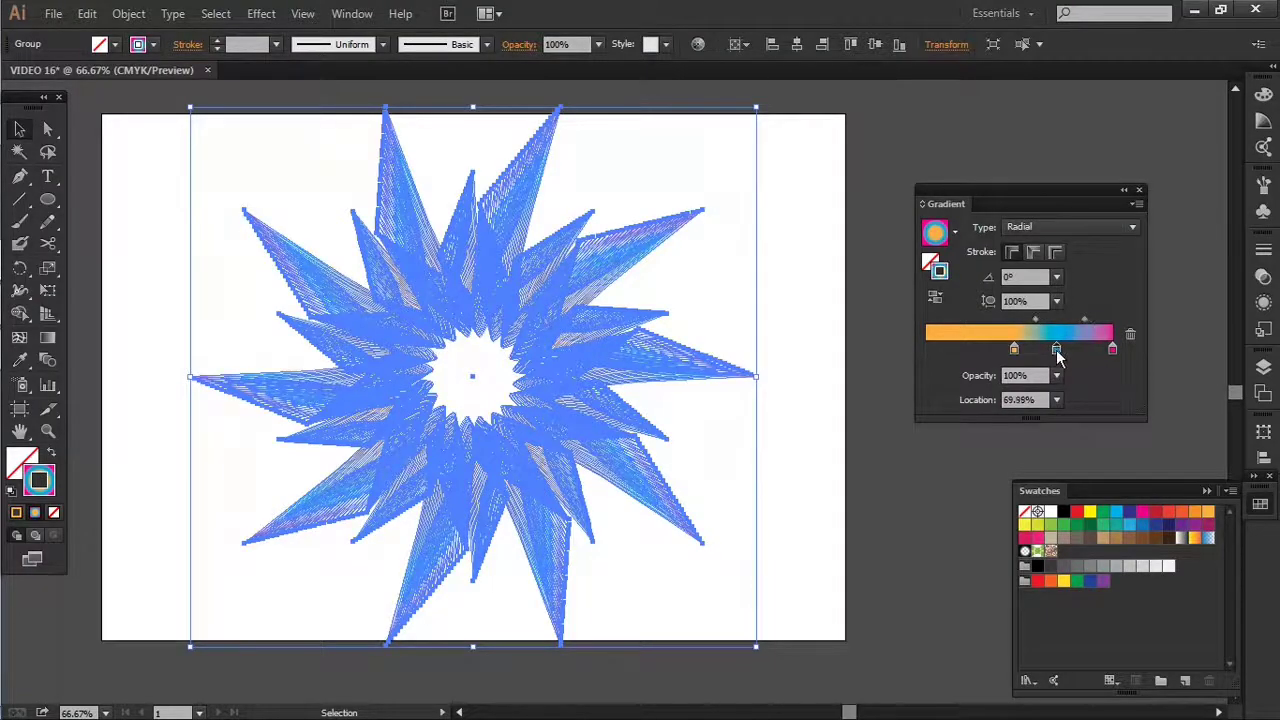
click(729, 295)
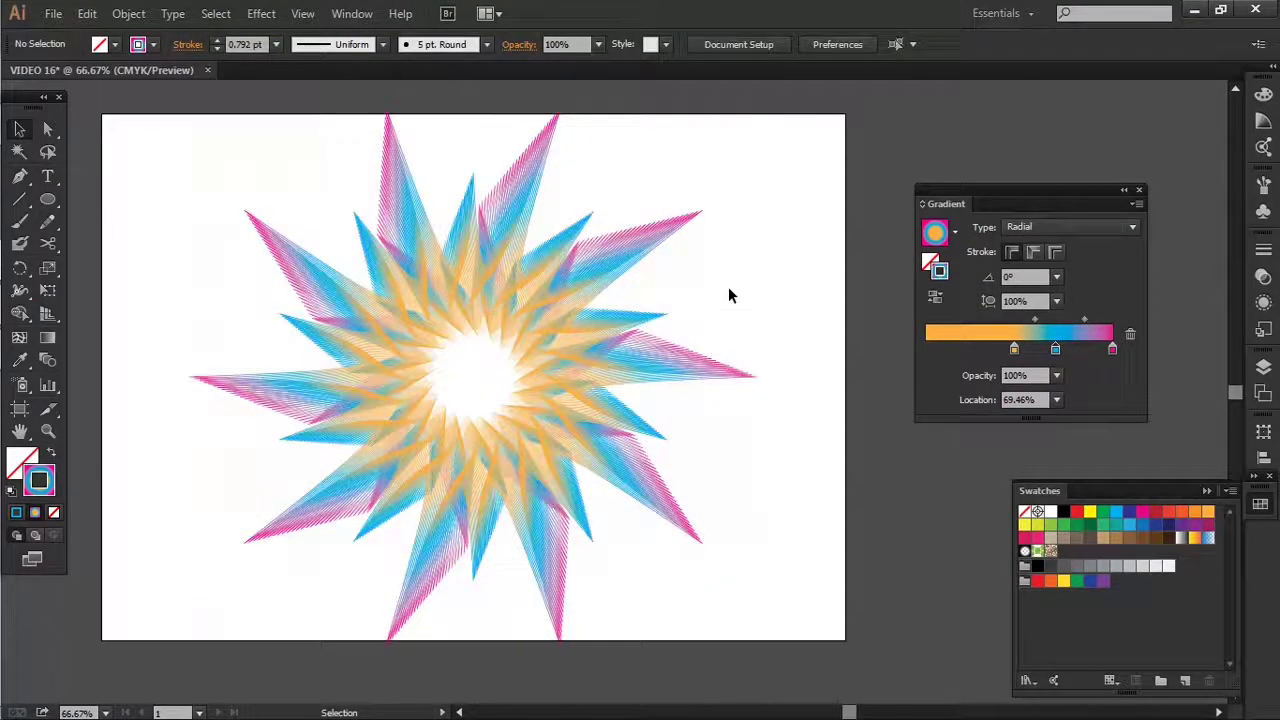
Scale the whole flower down proportionally about its centre to a little over half its size
drag(808, 268, 468, 428)
drag(756, 107, 700, 212)
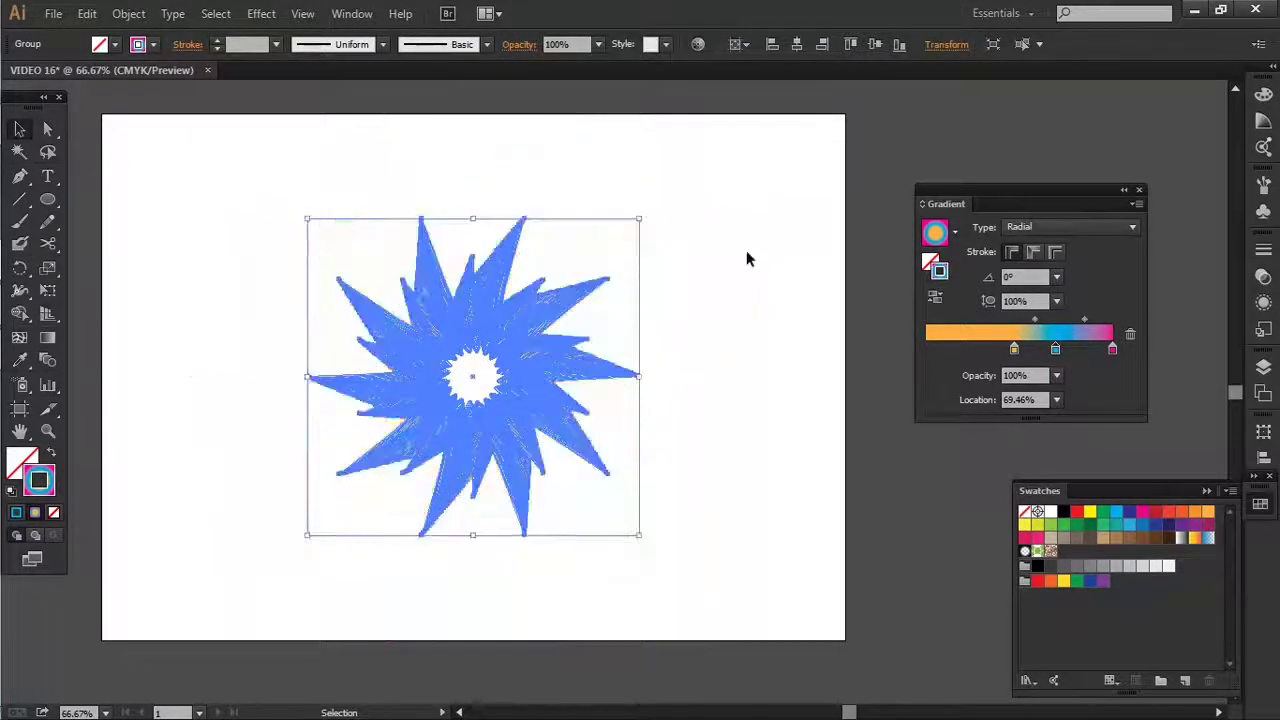
click(390, 437)
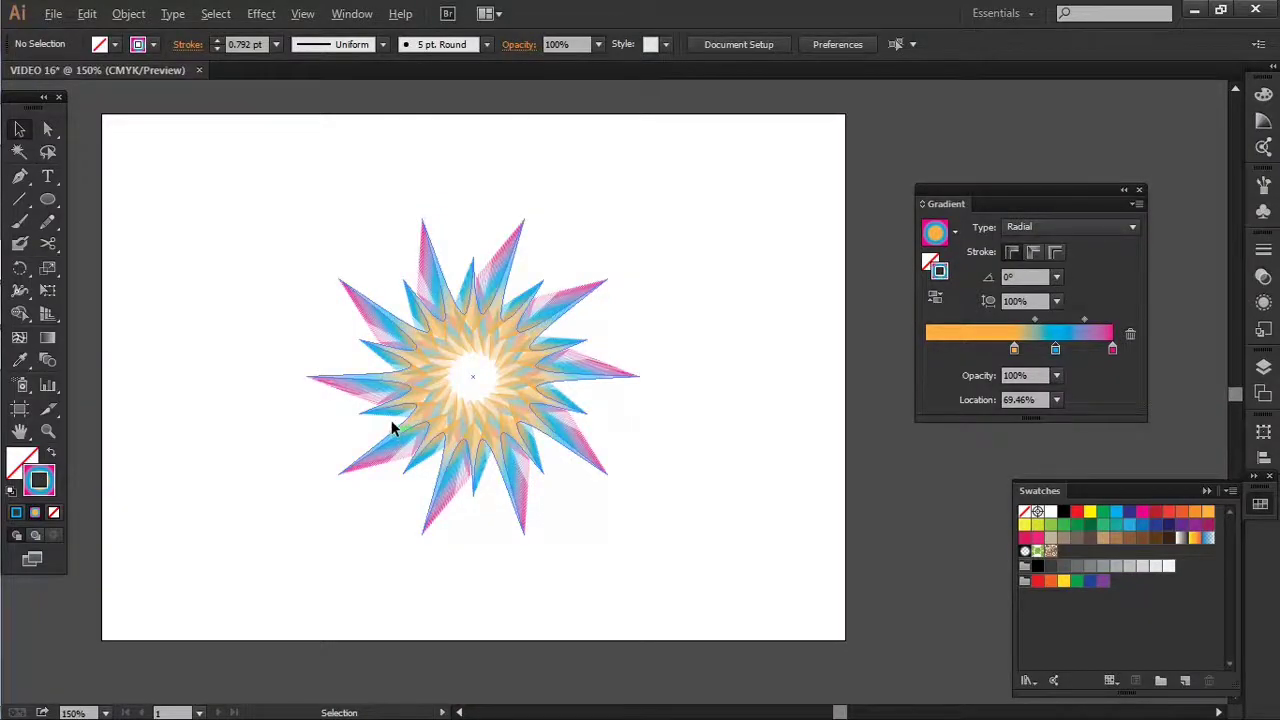
scroll(390, 428, up, 2)
drag(376, 378, 291, 443)
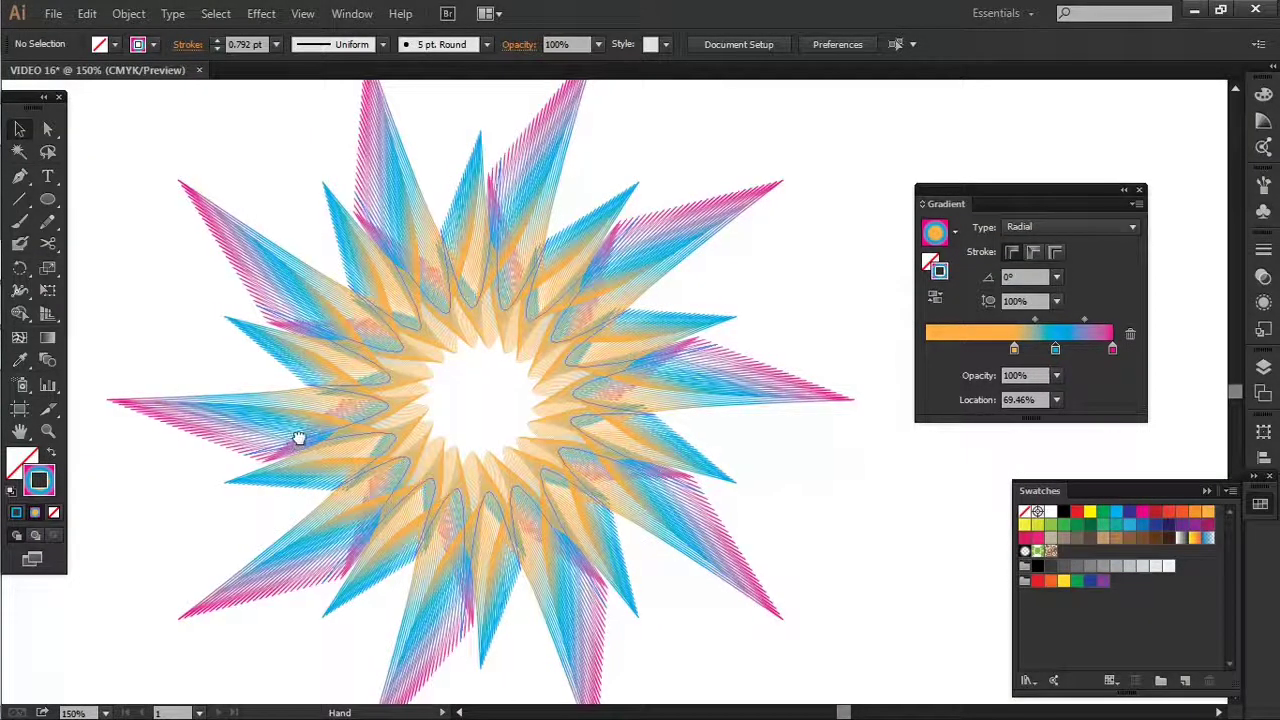
scroll(774, 195, down, 1)
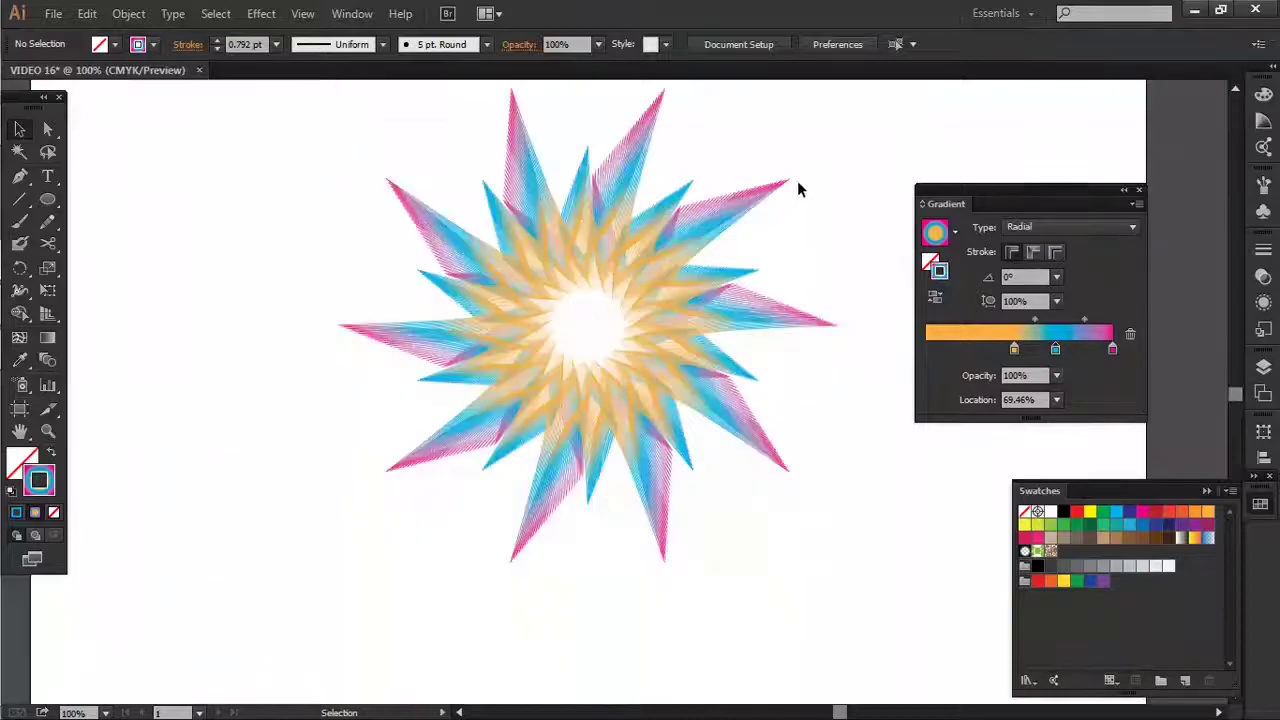
Apply a Roughen effect to the flower with 5% relative size, detail 5 per inch and smooth points
drag(778, 187, 619, 307)
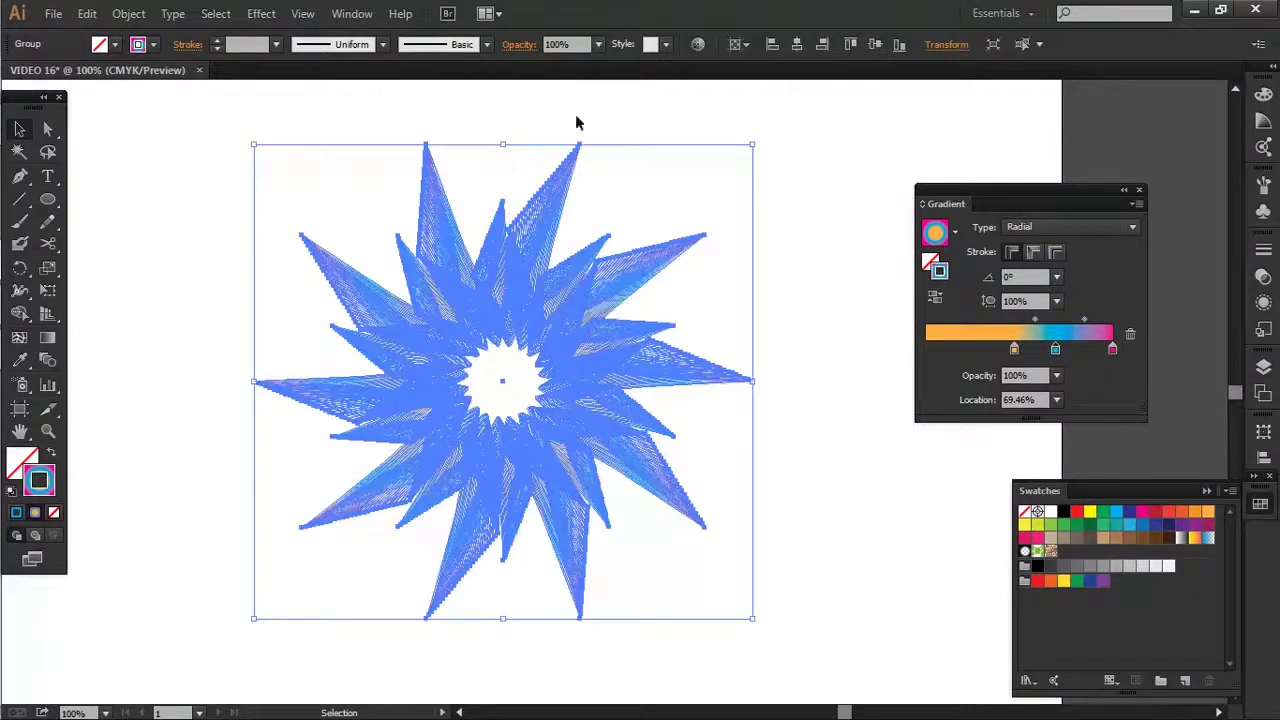
click(261, 14)
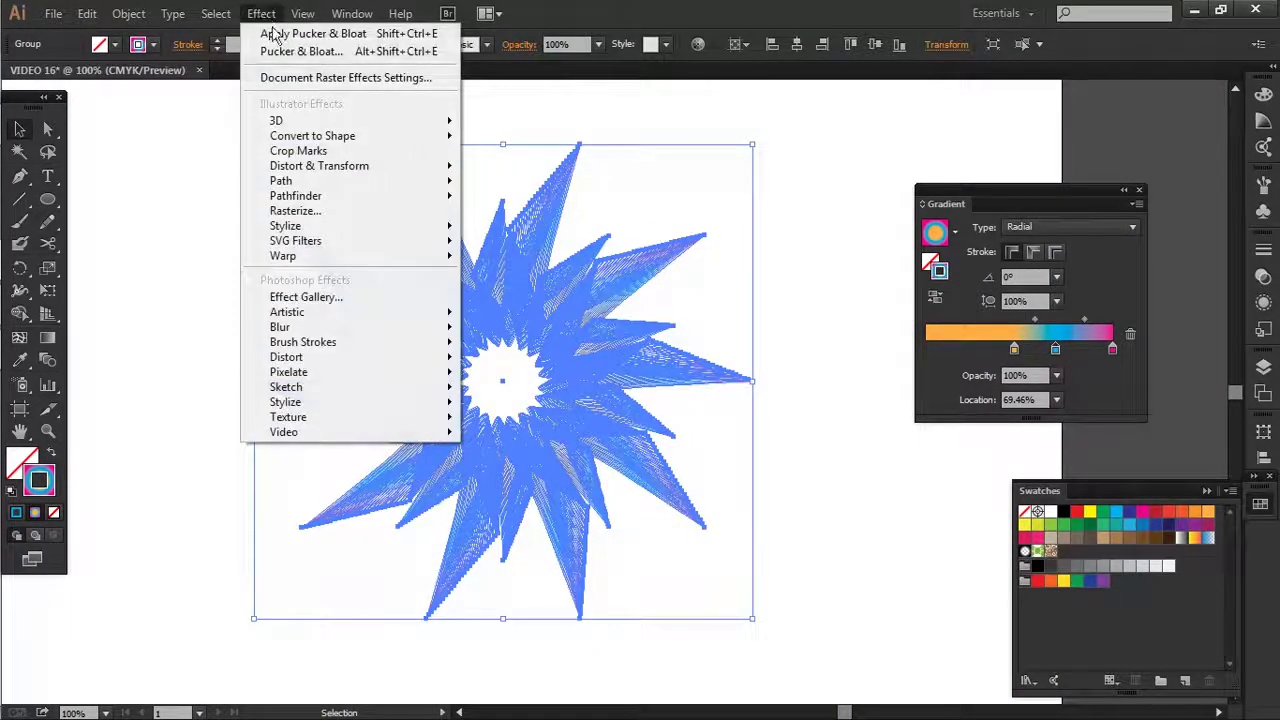
mouse_move(352, 176)
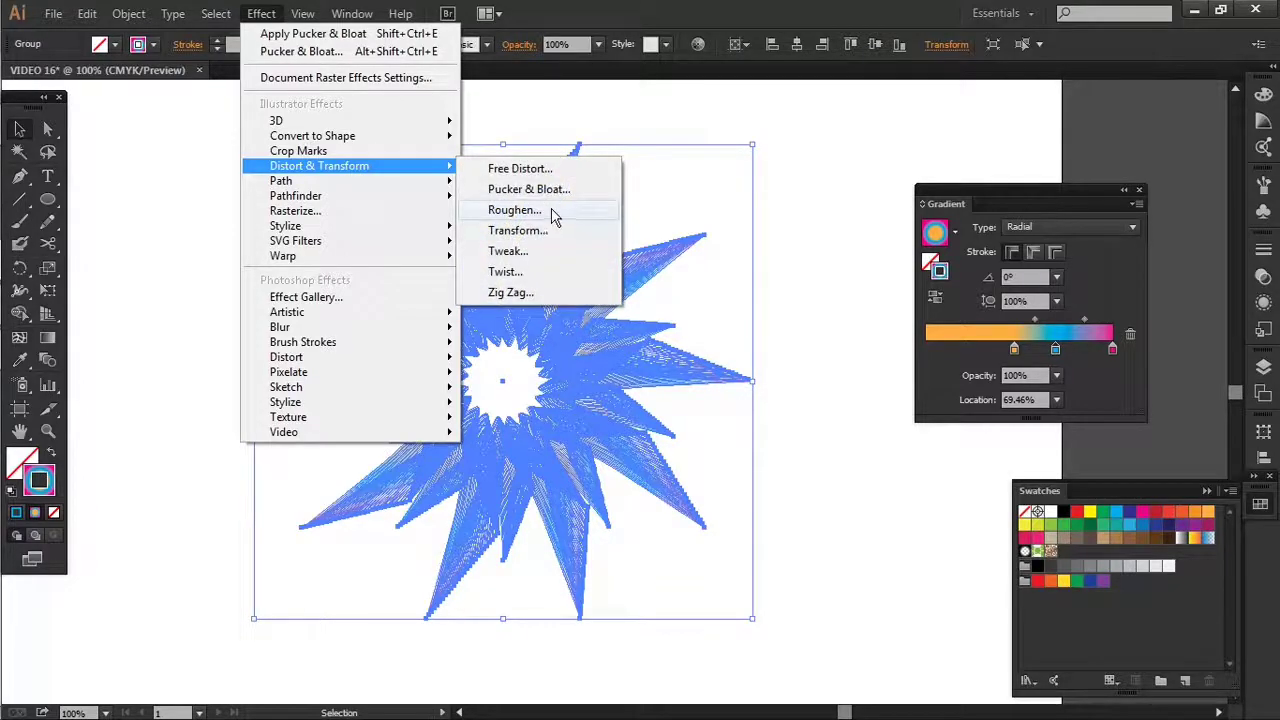
click(550, 211)
click(932, 433)
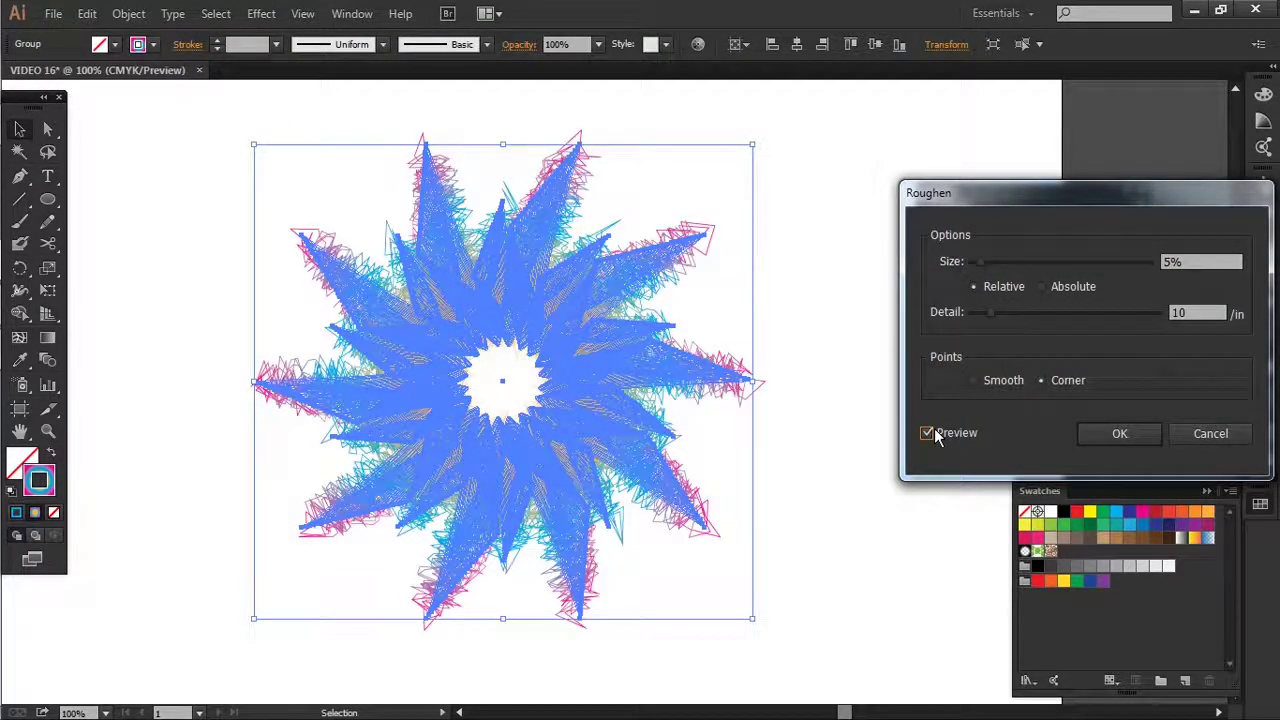
click(997, 380)
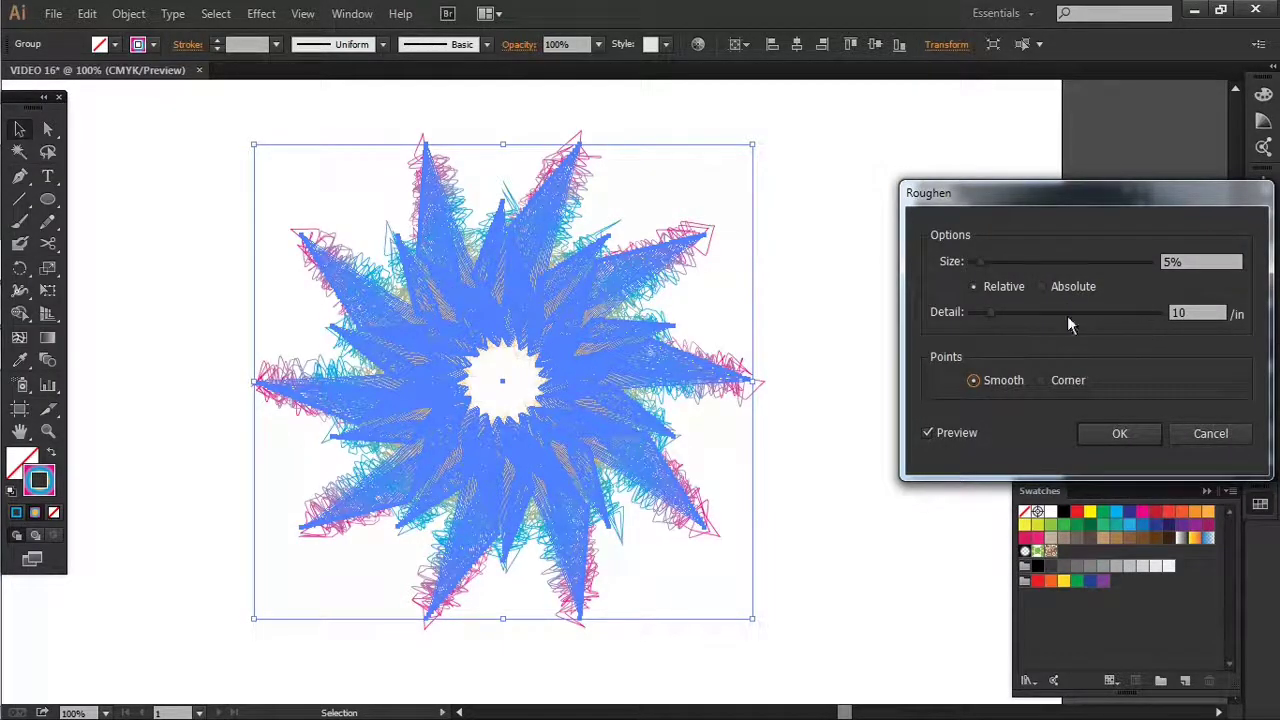
drag(993, 317, 982, 316)
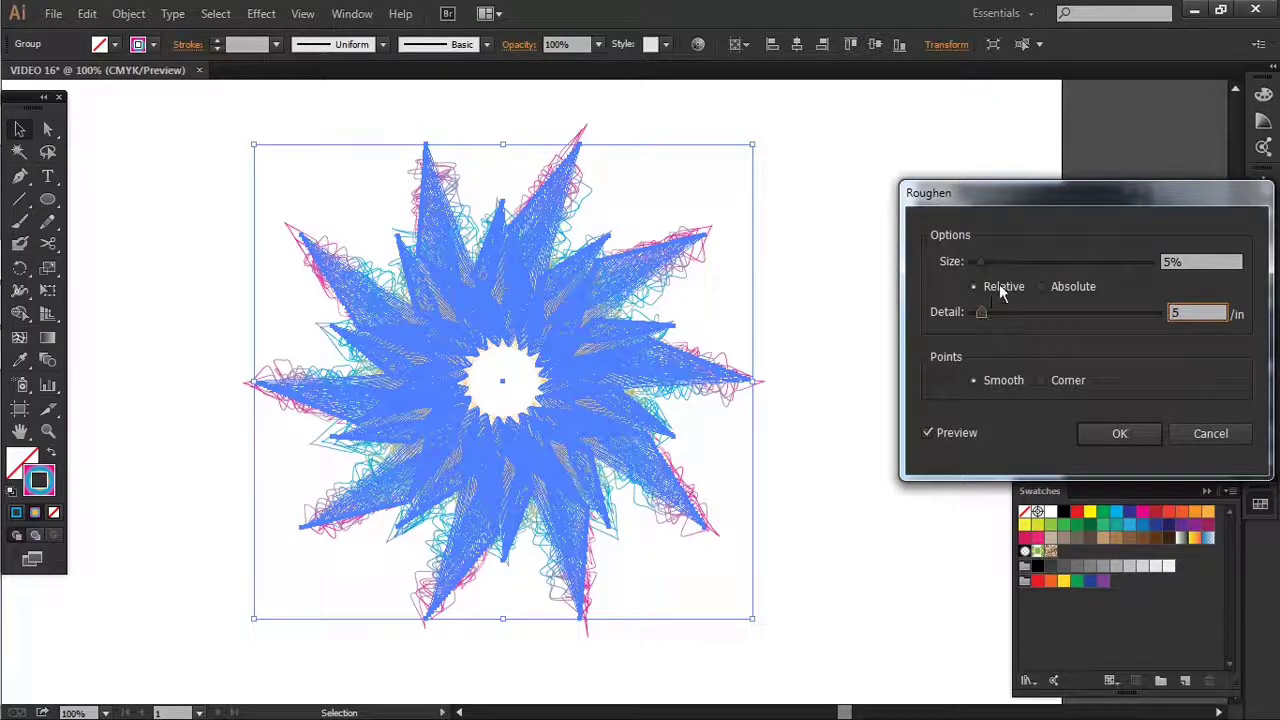
click(1128, 437)
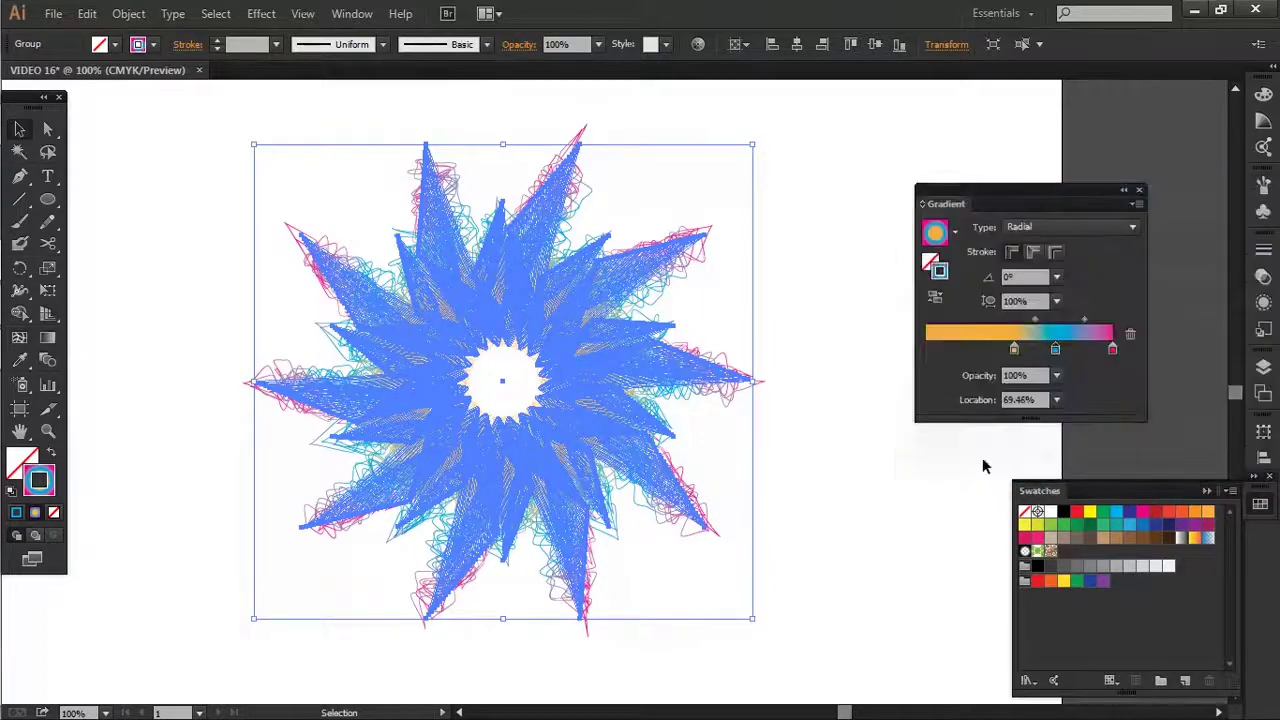
click(866, 487)
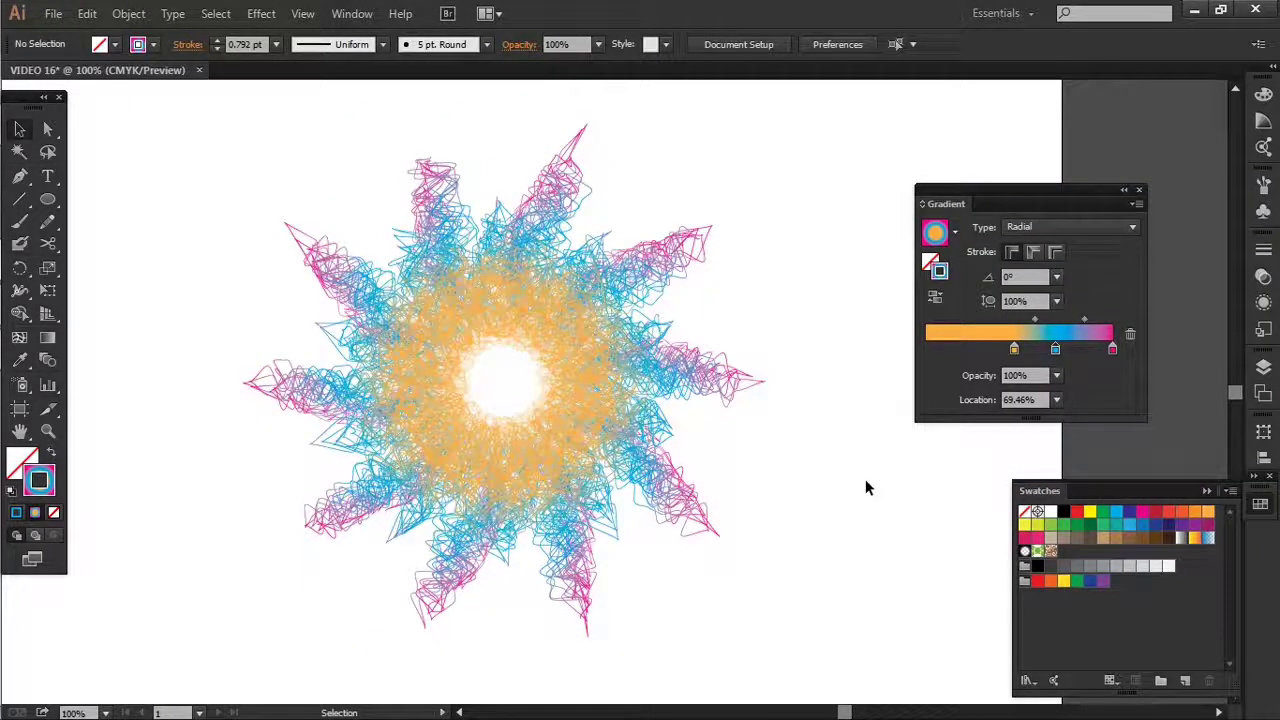
key(ctrl+minus)
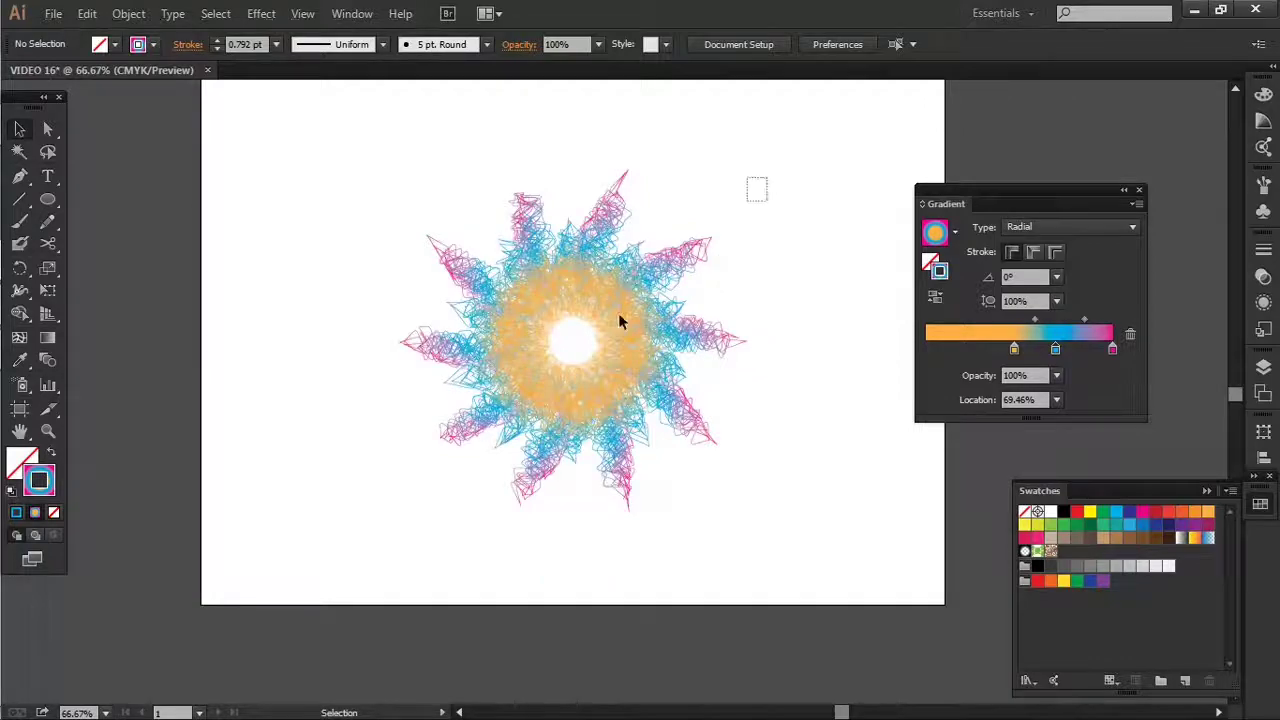
Examine the effects listed in the selected flower's Appearance at 100% zoom
drag(618, 320, 578, 368)
key(ctrl+plus)
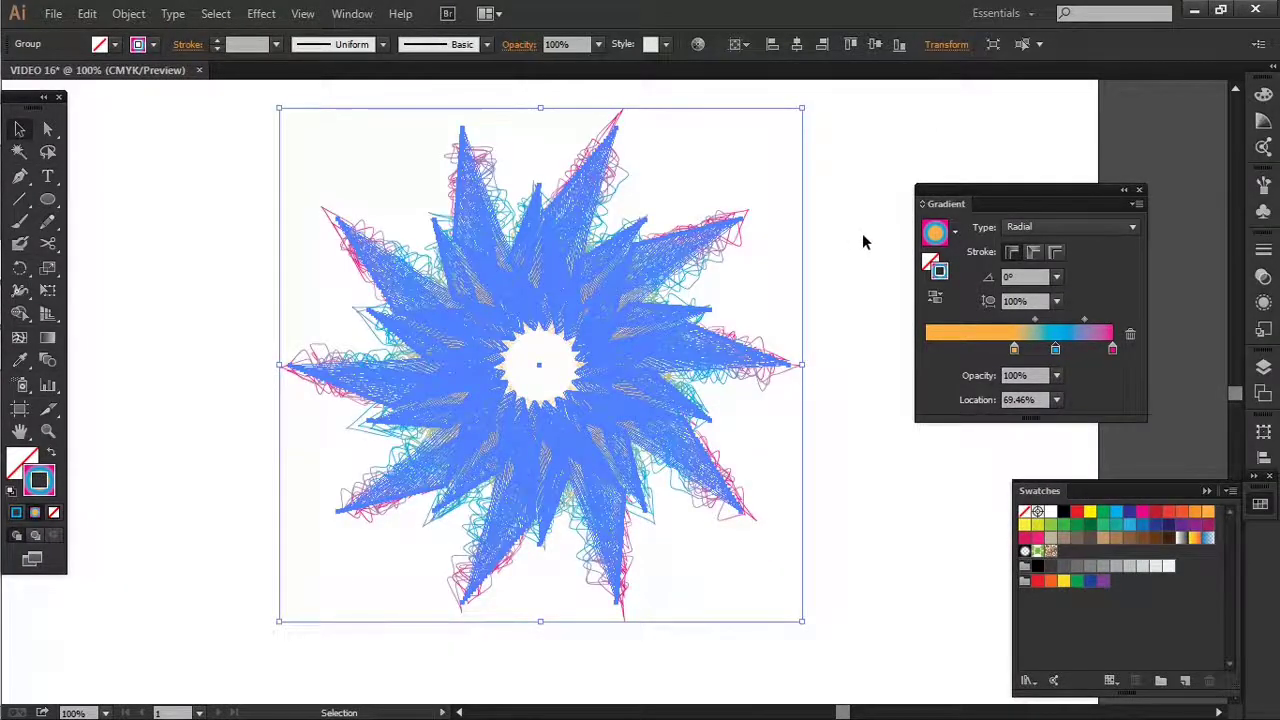
click(862, 233)
click(752, 370)
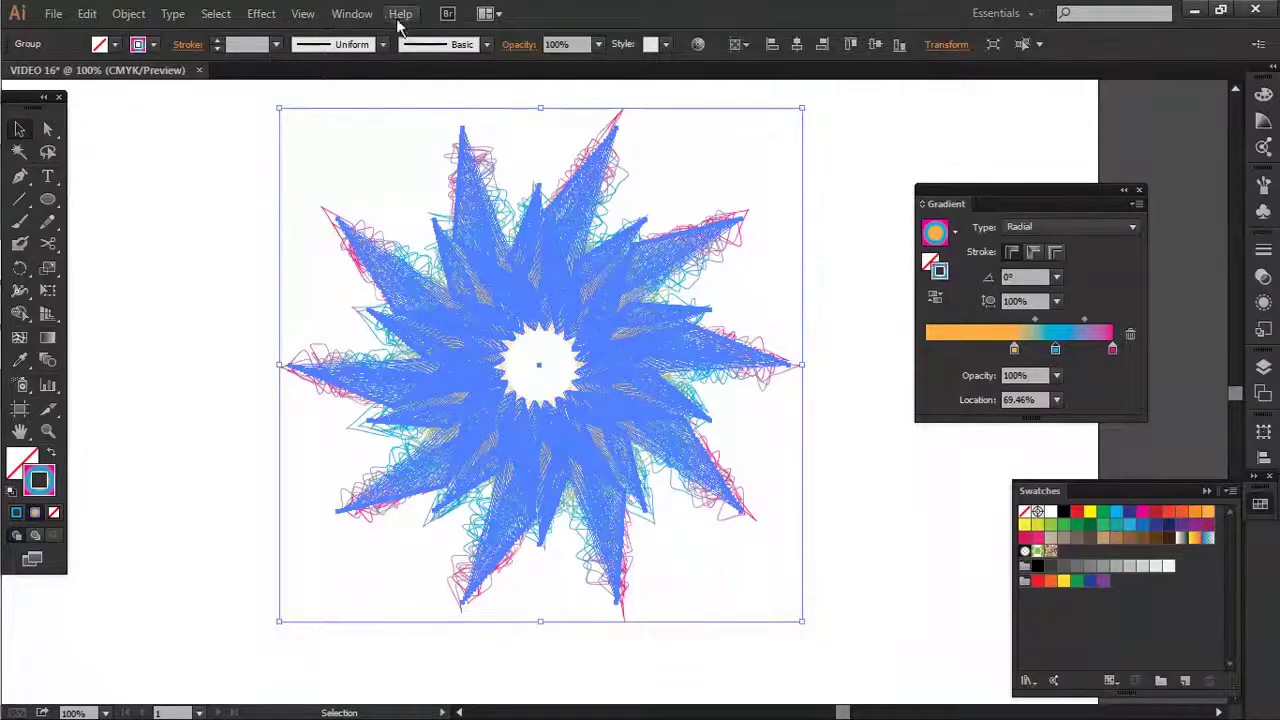
click(1263, 278)
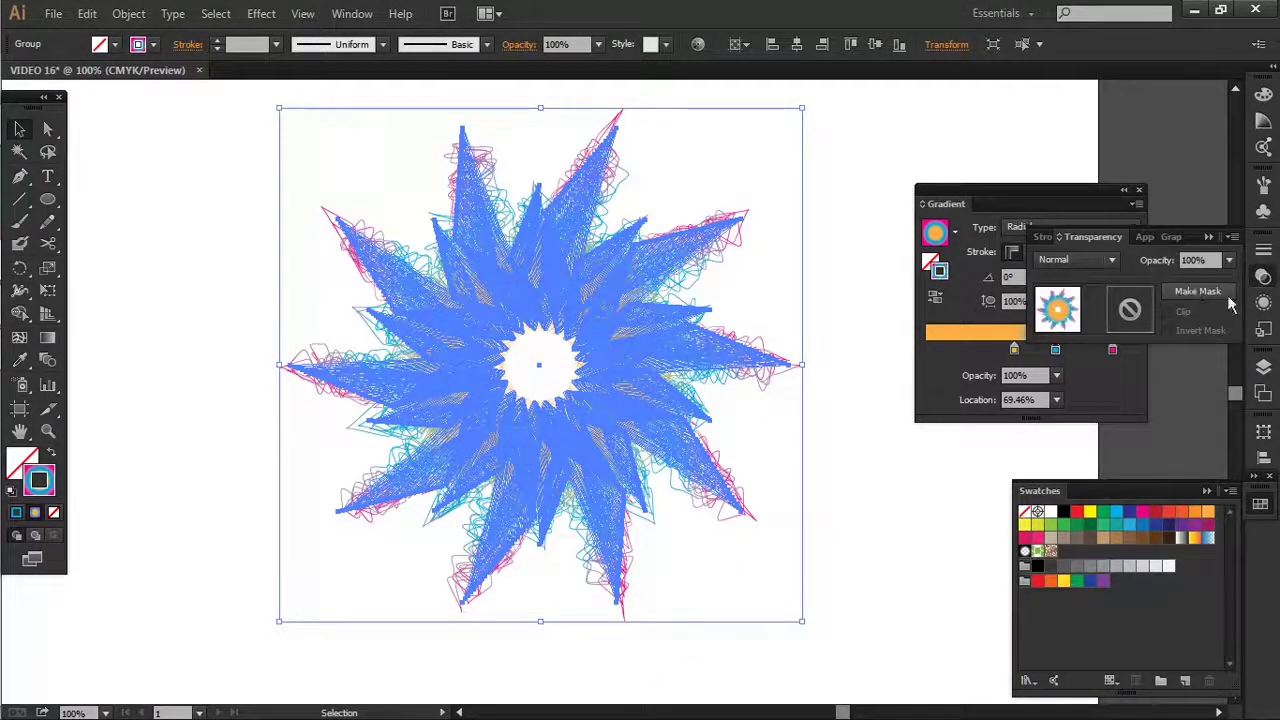
click(1263, 302)
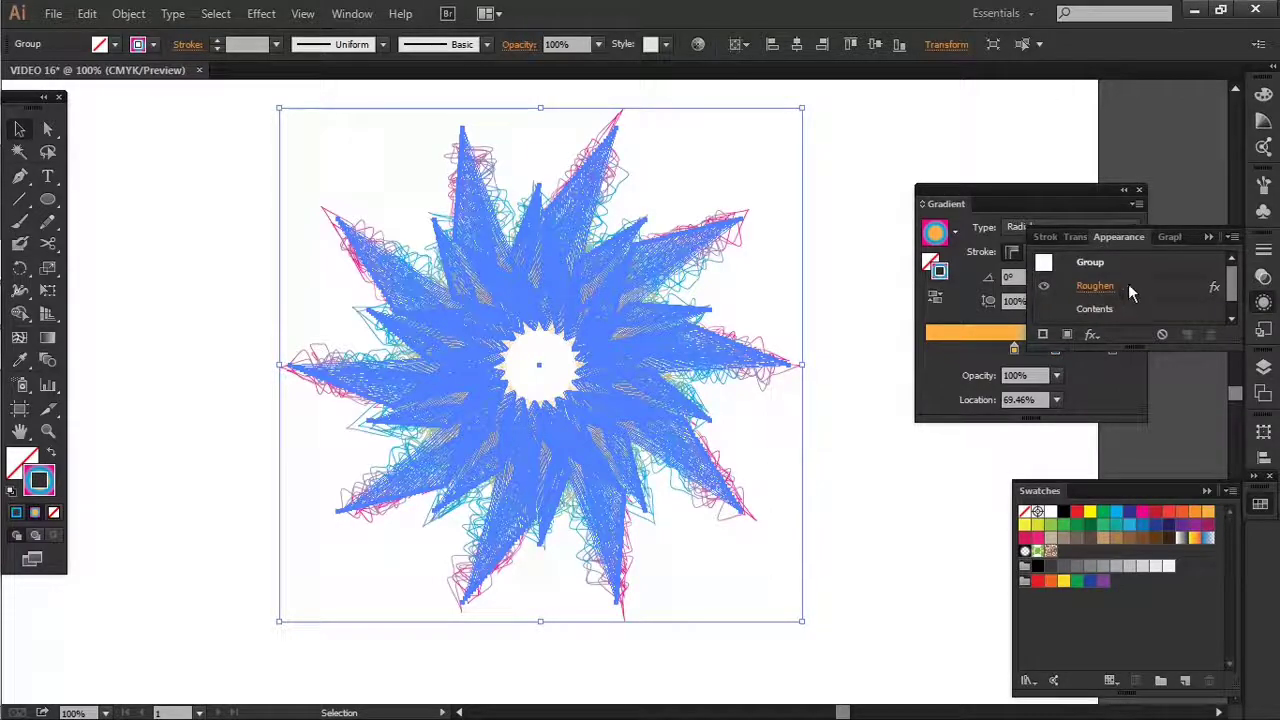
scroll(1132, 286, down, 1)
scroll(1132, 288, up, 1)
scroll(1133, 289, down, 1)
scroll(1130, 291, up, 1)
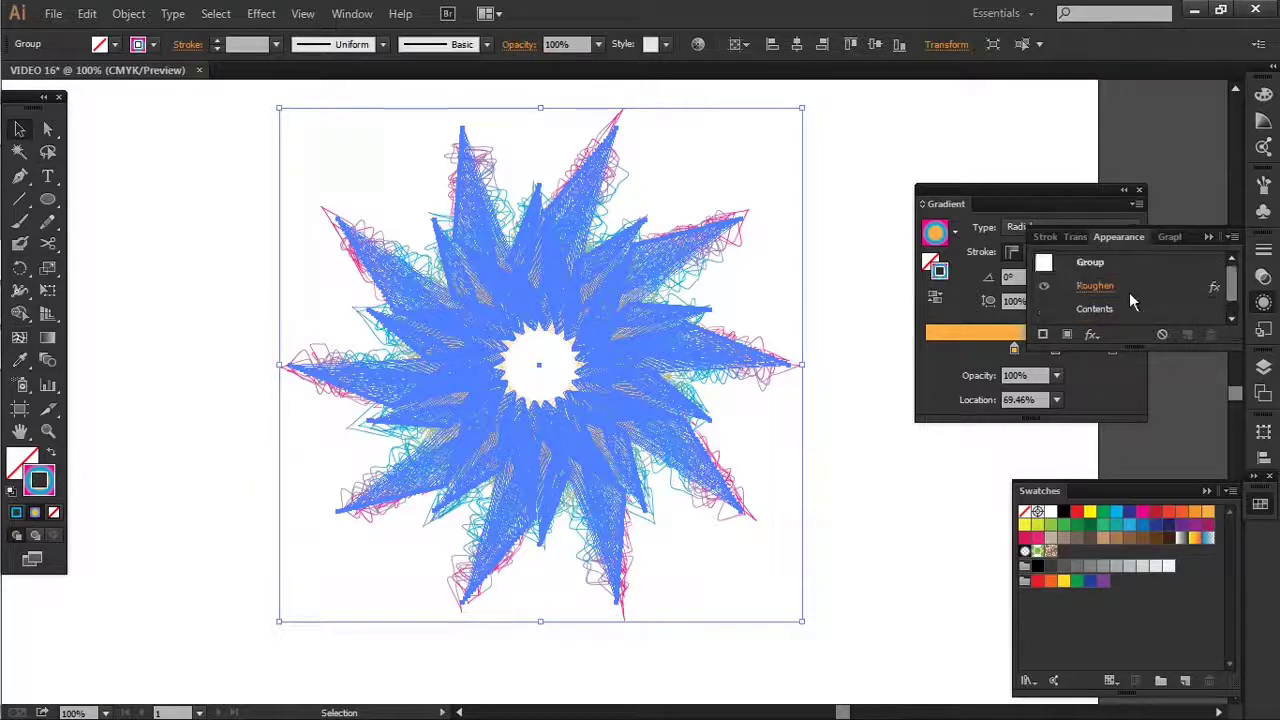
click(866, 464)
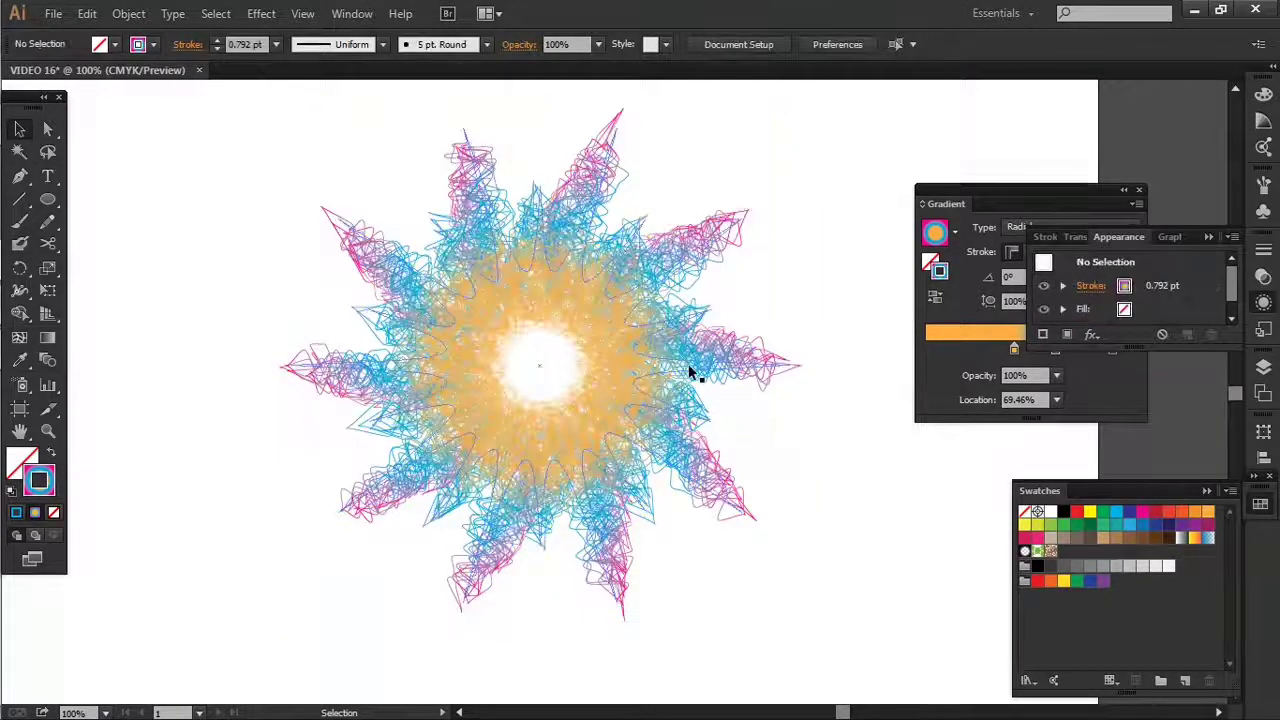
drag(688, 366, 724, 430)
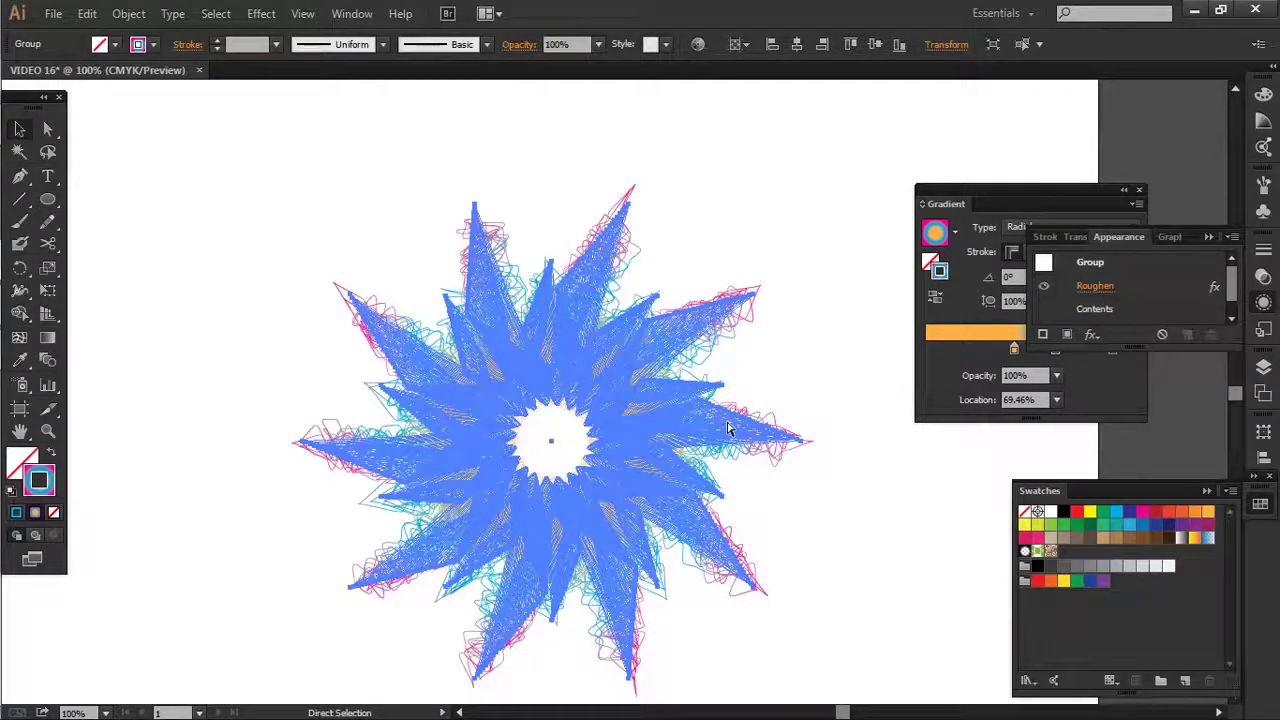
key(ctrl+z)
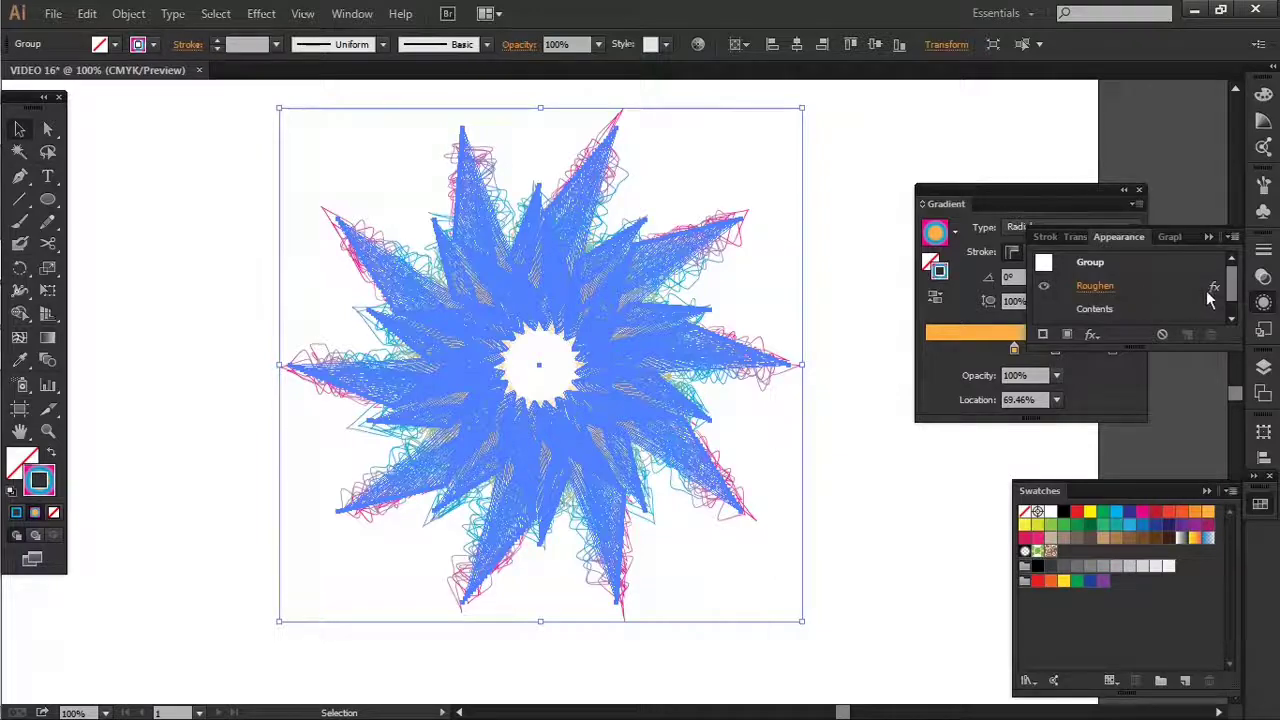
drag(1231, 292, 1231, 264)
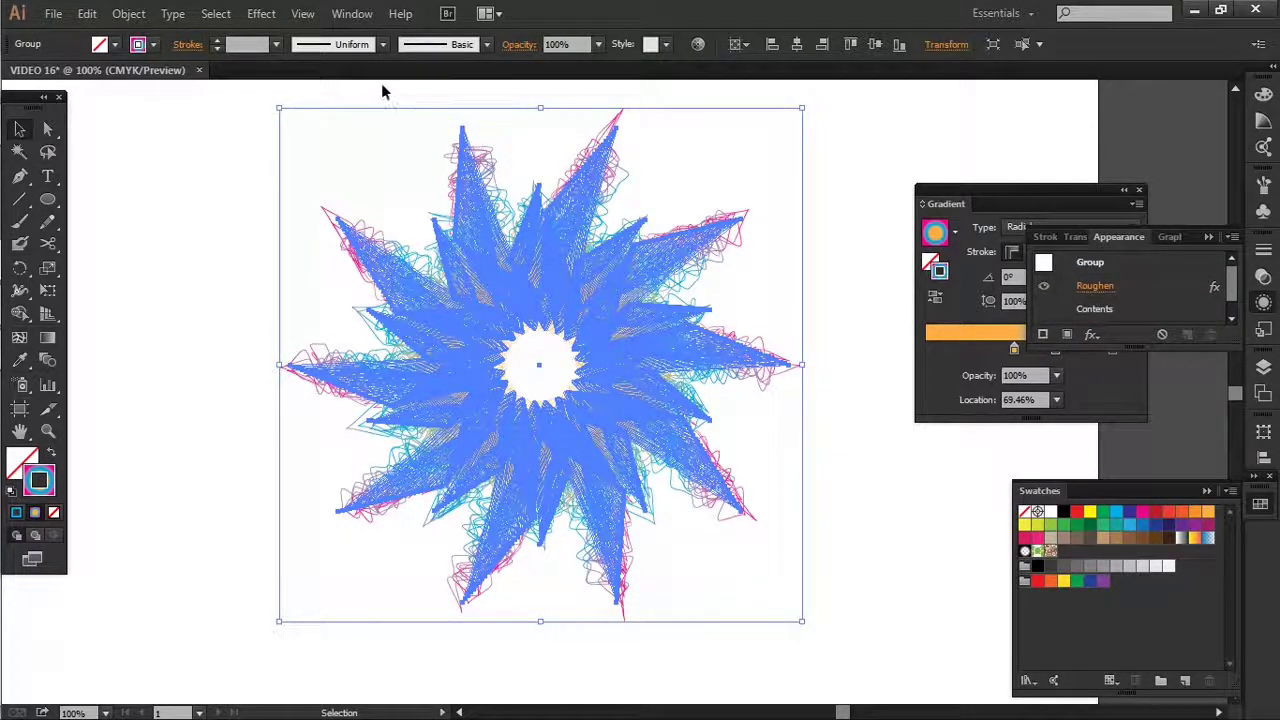
Apply a Pucker & Bloat effect of -21% to the roughened flower
click(261, 14)
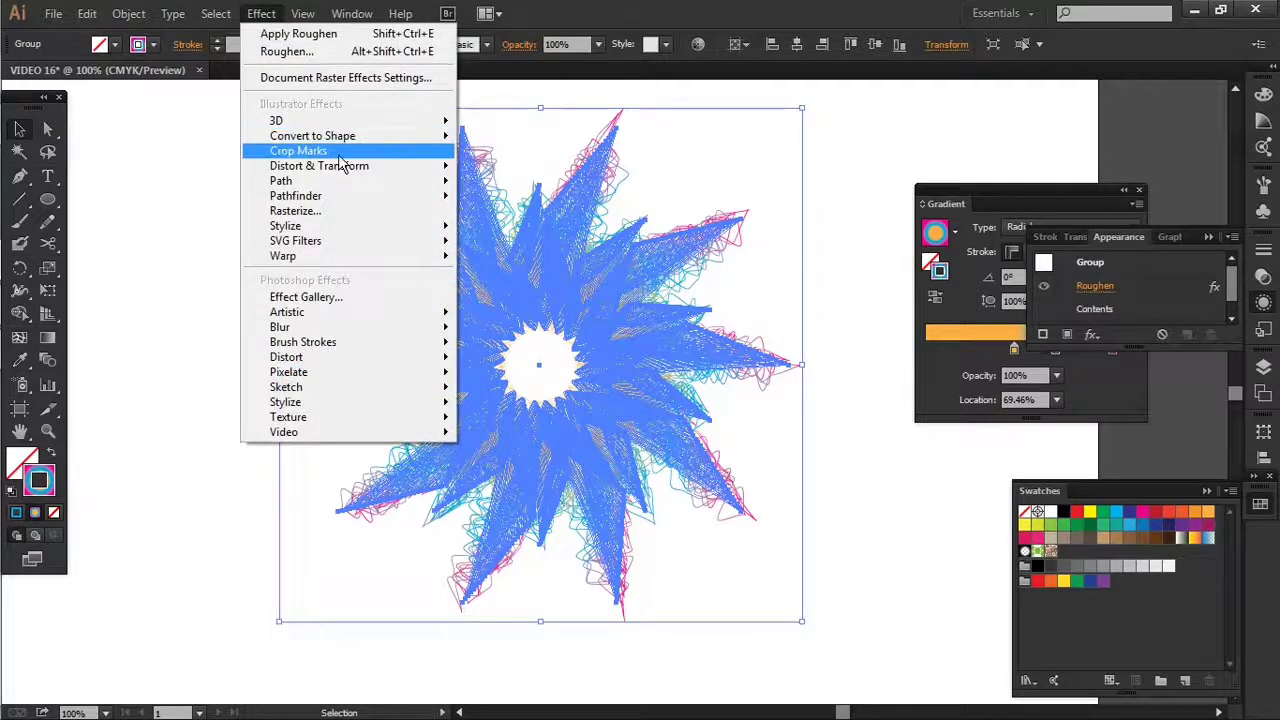
mouse_move(342, 165)
click(568, 191)
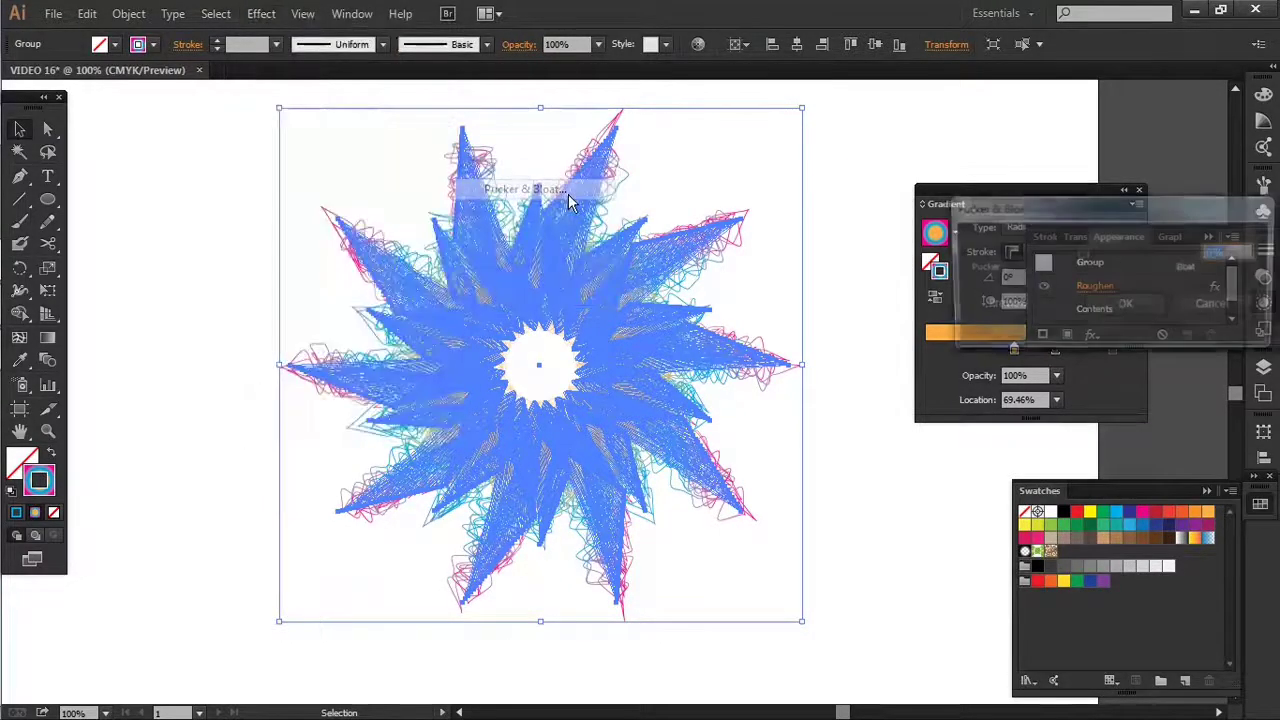
click(984, 308)
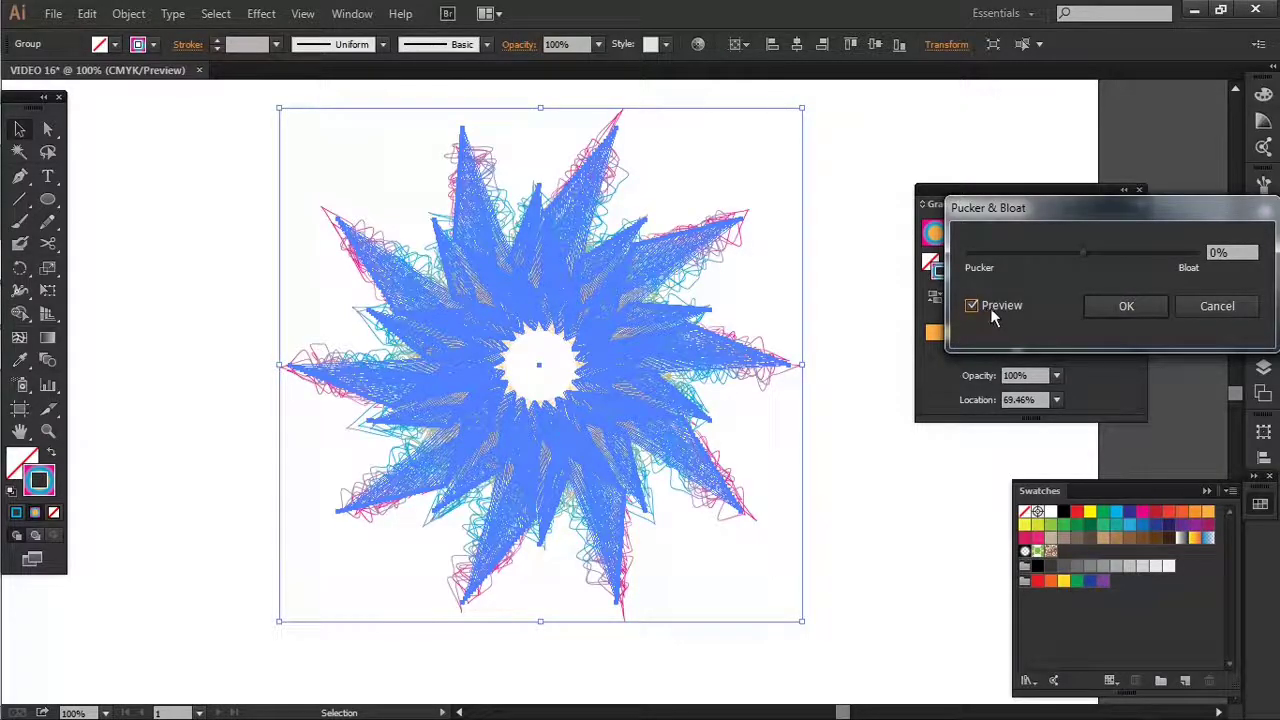
click(1071, 252)
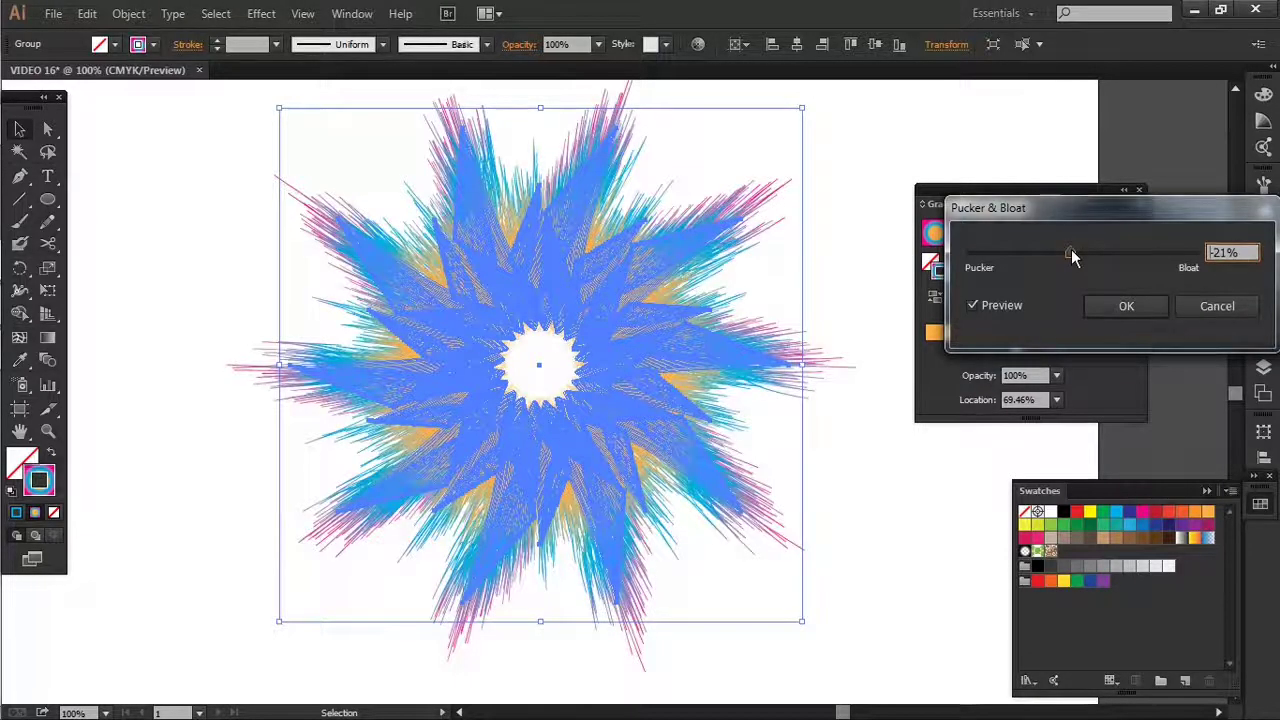
click(1138, 306)
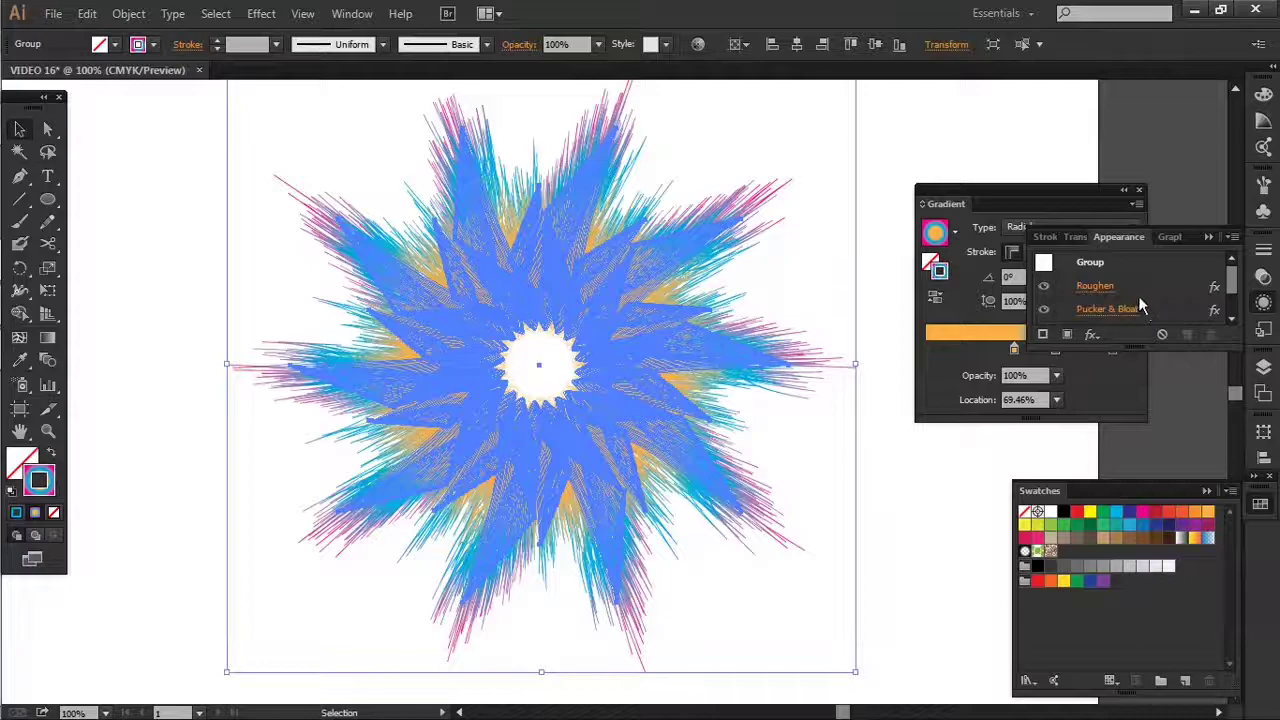
click(1003, 112)
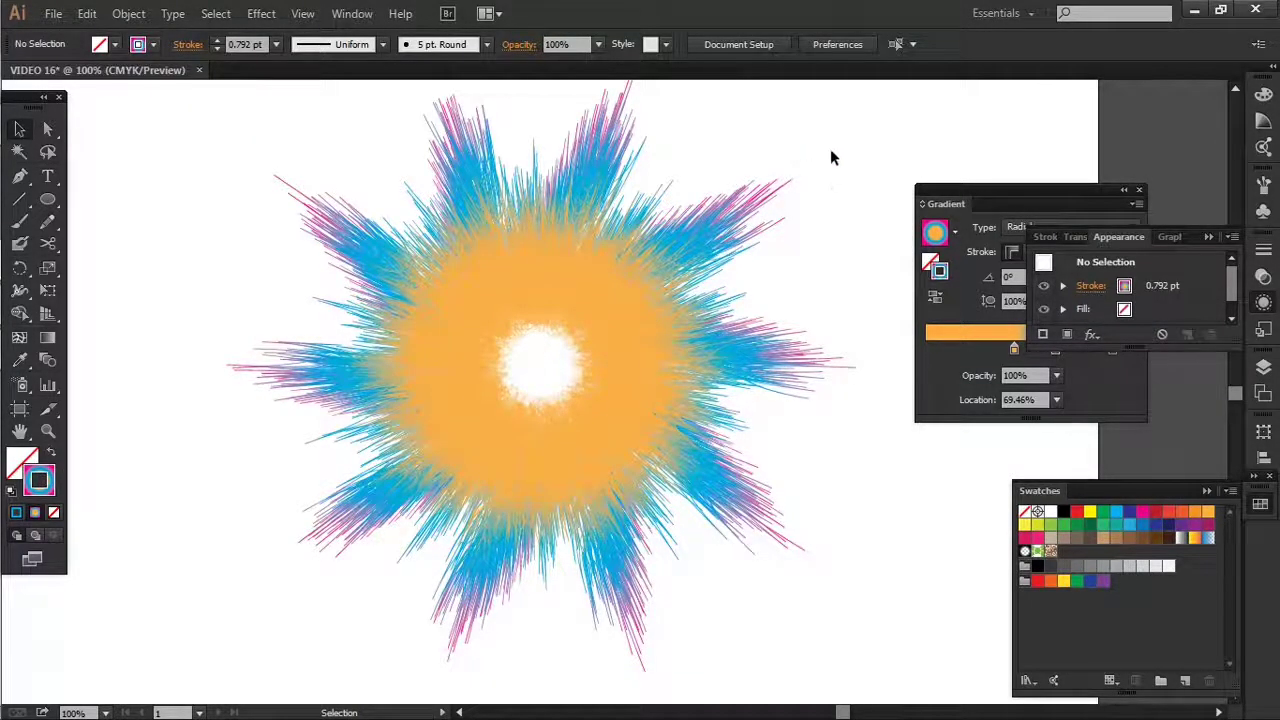
Reposition the orange stop of the flower's stroke gradient at 23.15%
drag(834, 148, 725, 290)
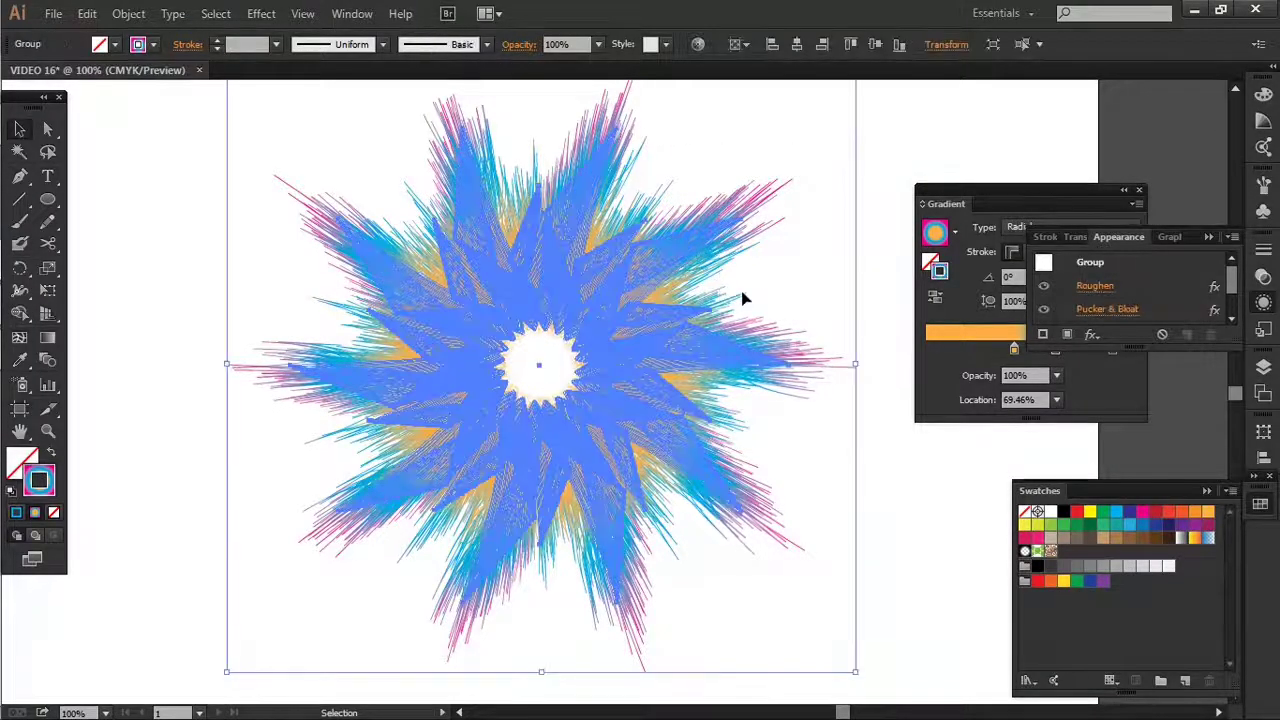
click(1211, 237)
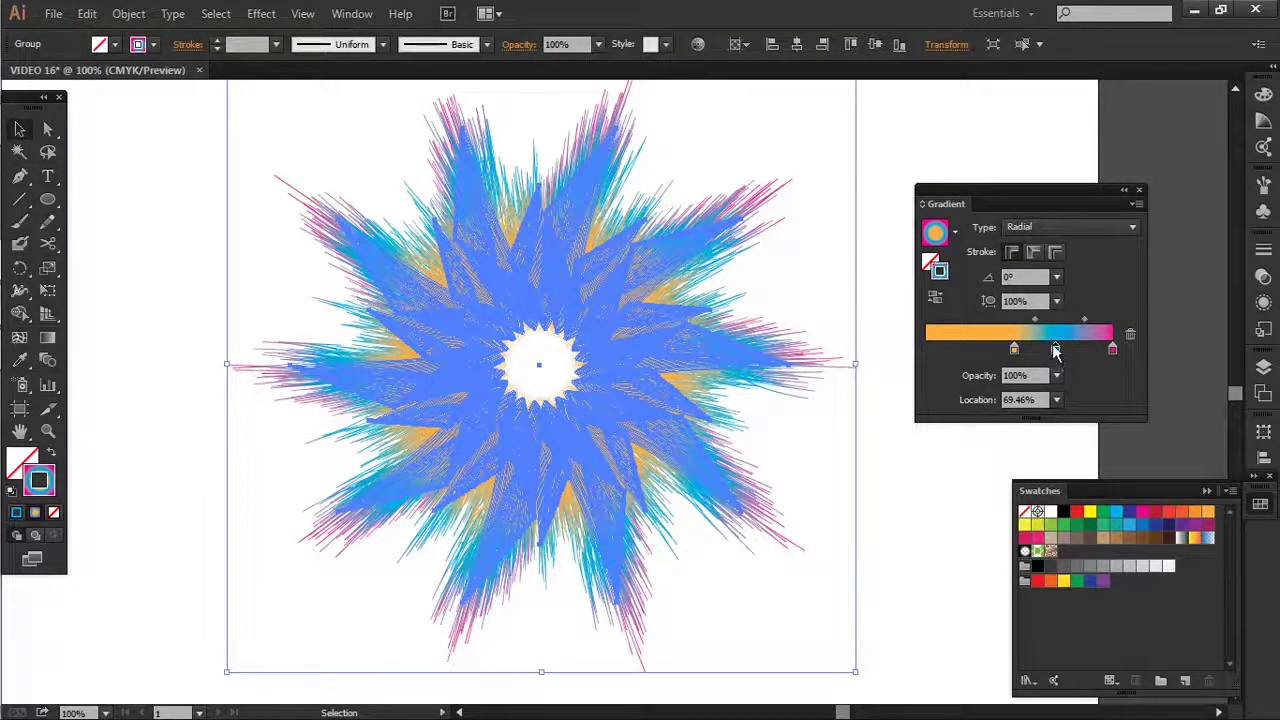
drag(1014, 349, 967, 350)
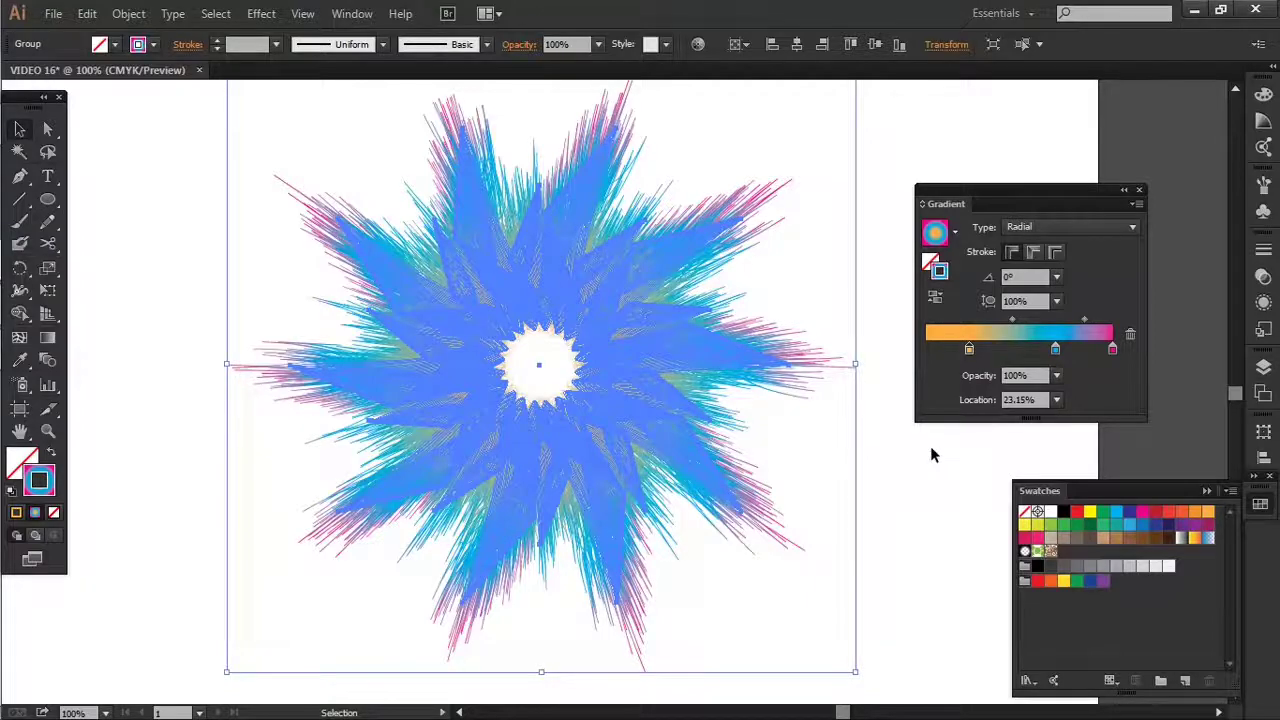
click(930, 455)
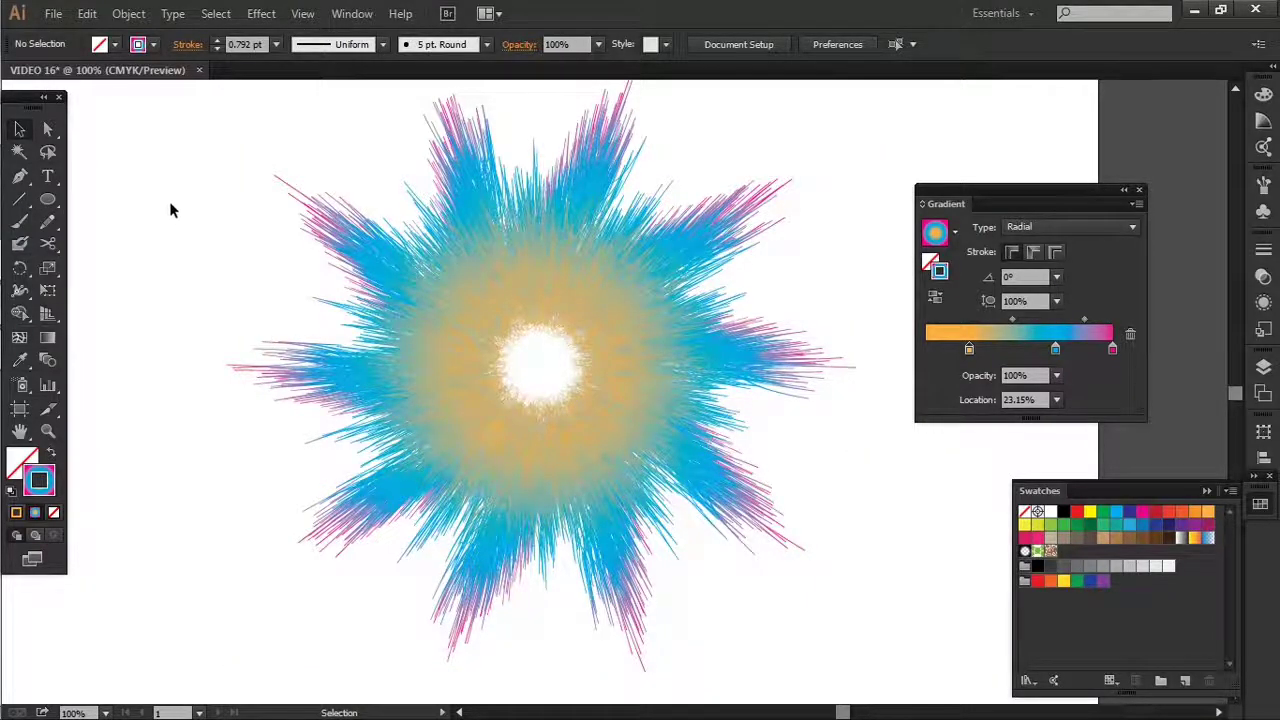
Apply a Twist effect with an angle of 55° to the whole flower
drag(175, 190, 433, 398)
click(263, 14)
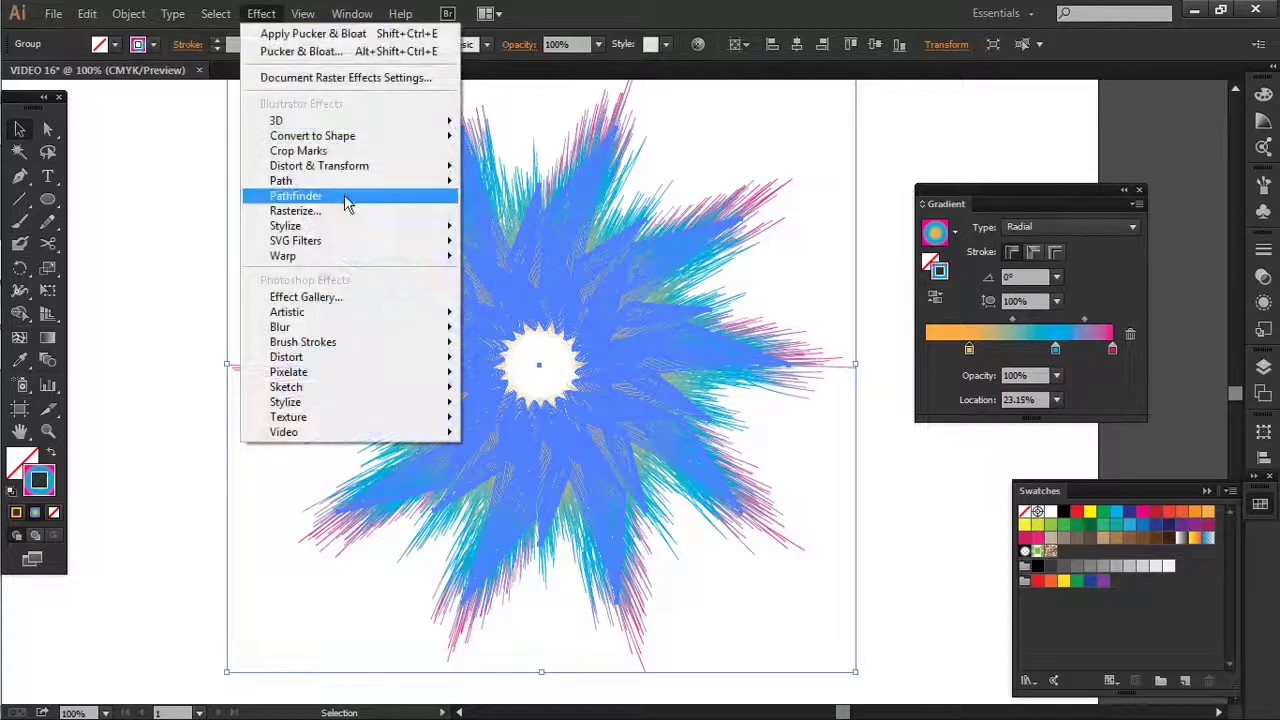
mouse_move(372, 168)
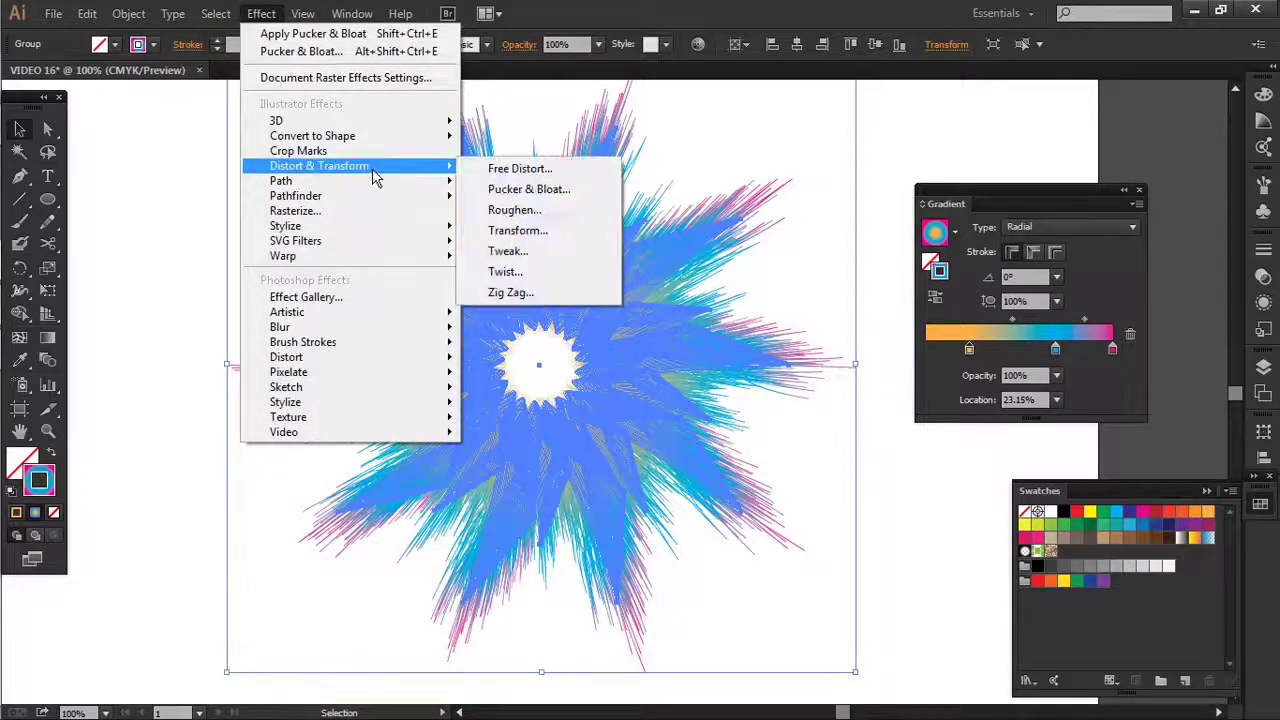
click(529, 276)
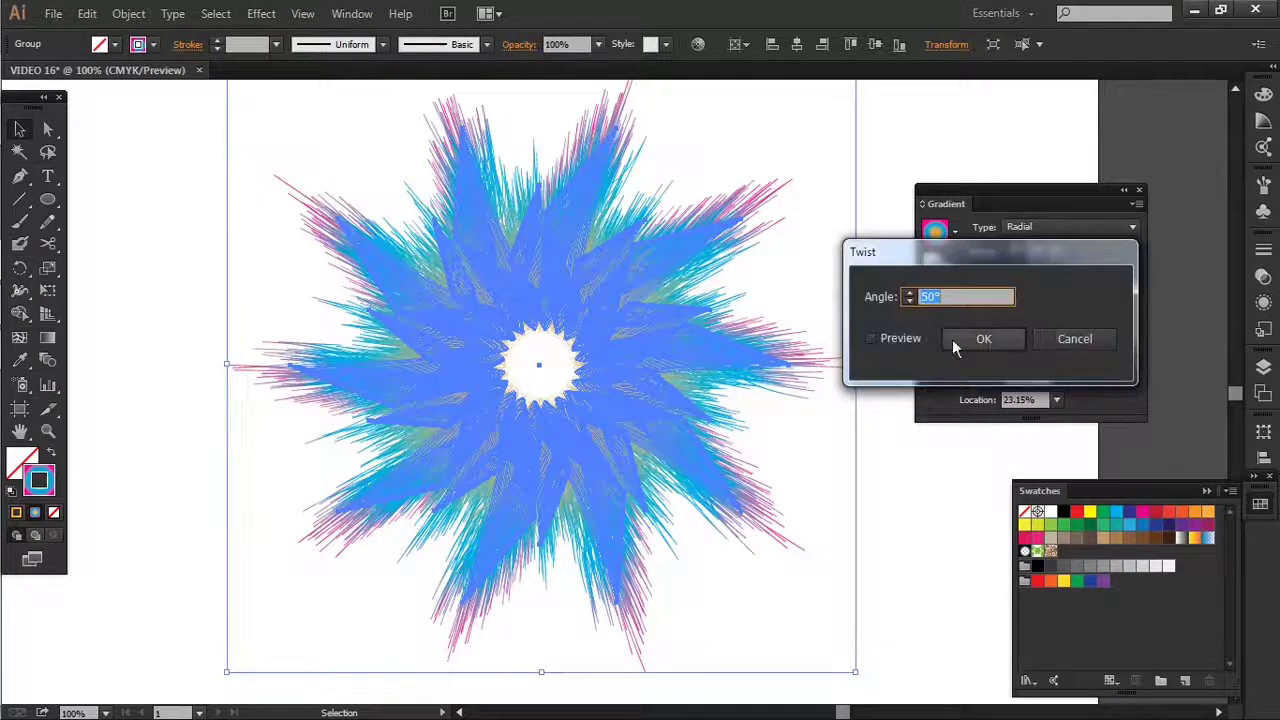
click(894, 338)
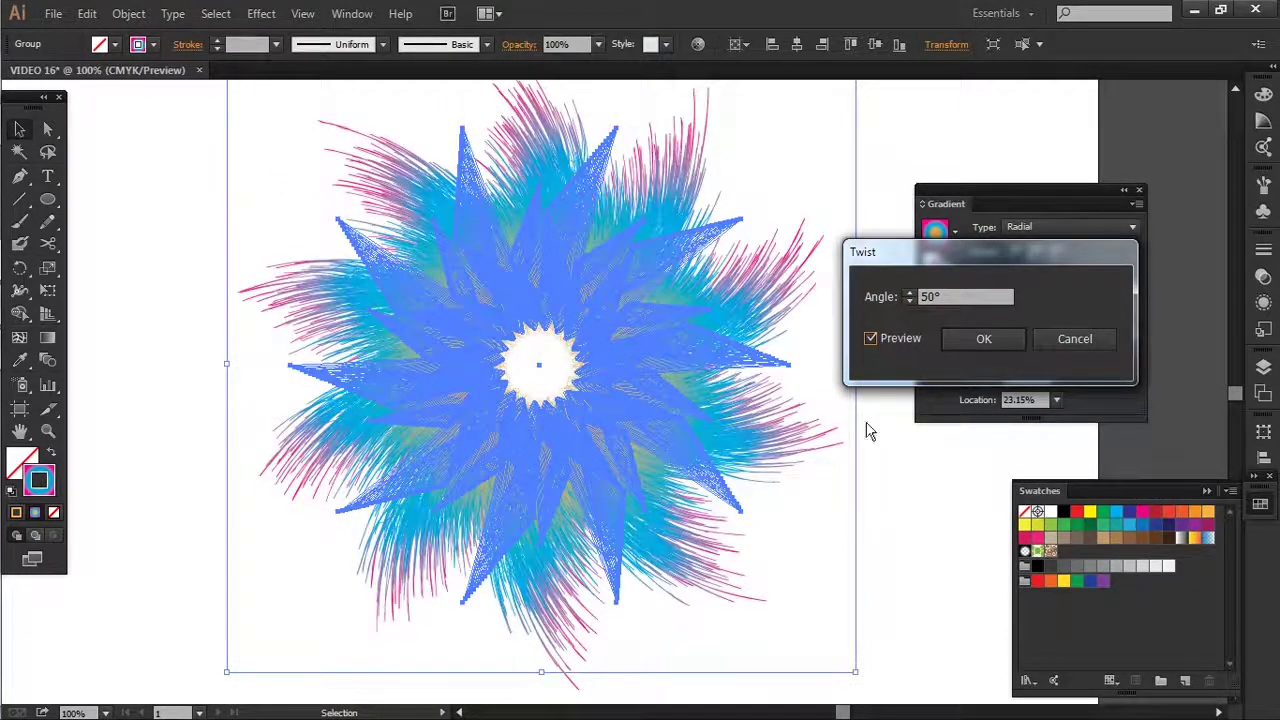
double_click(929, 297)
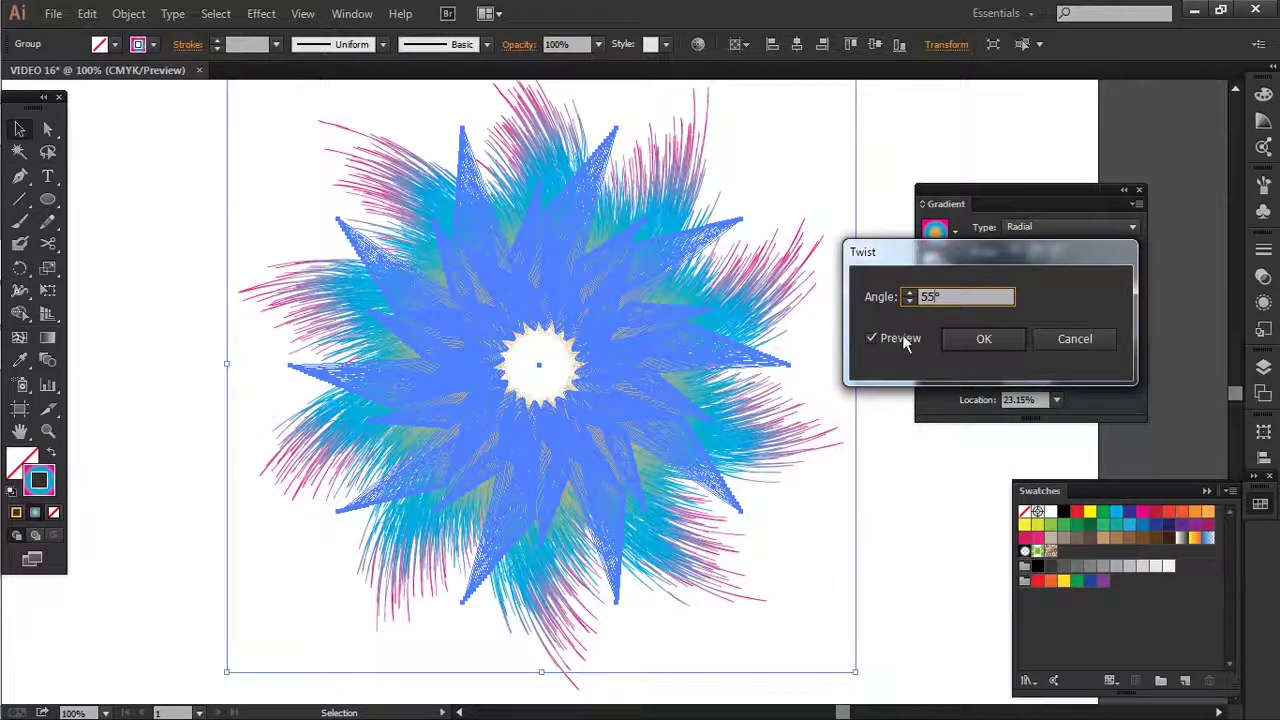
click(965, 342)
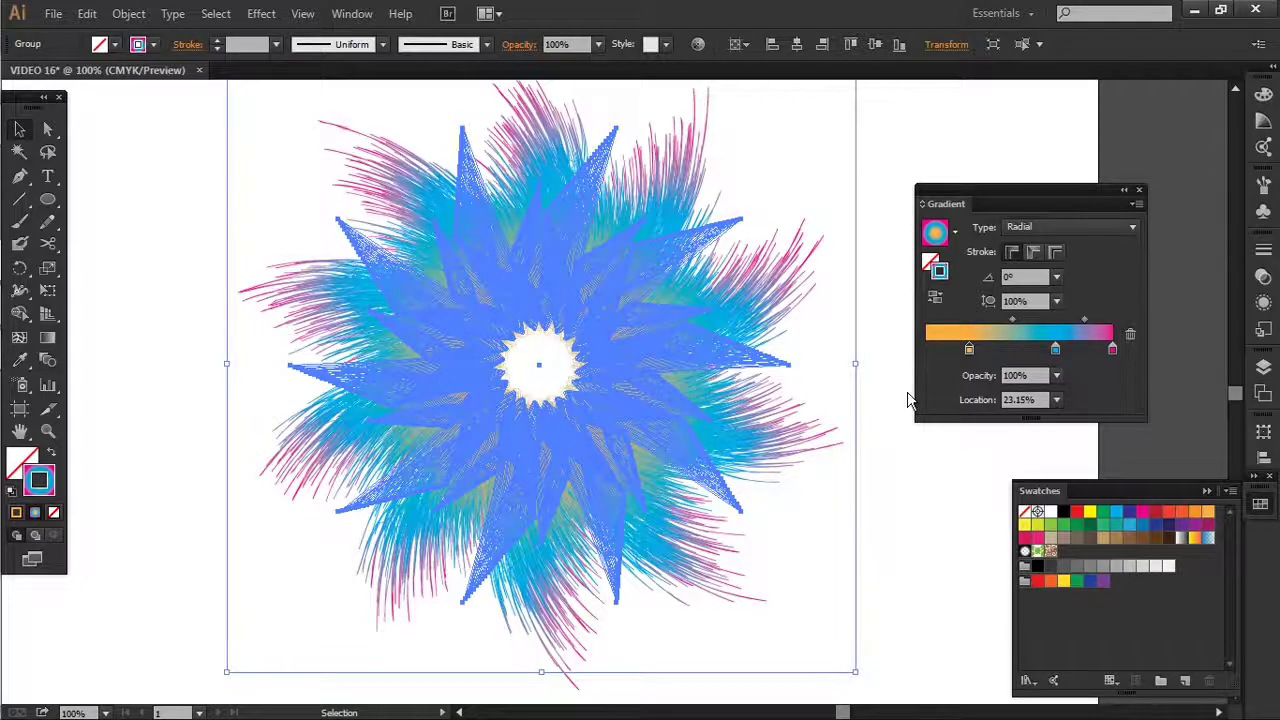
click(883, 468)
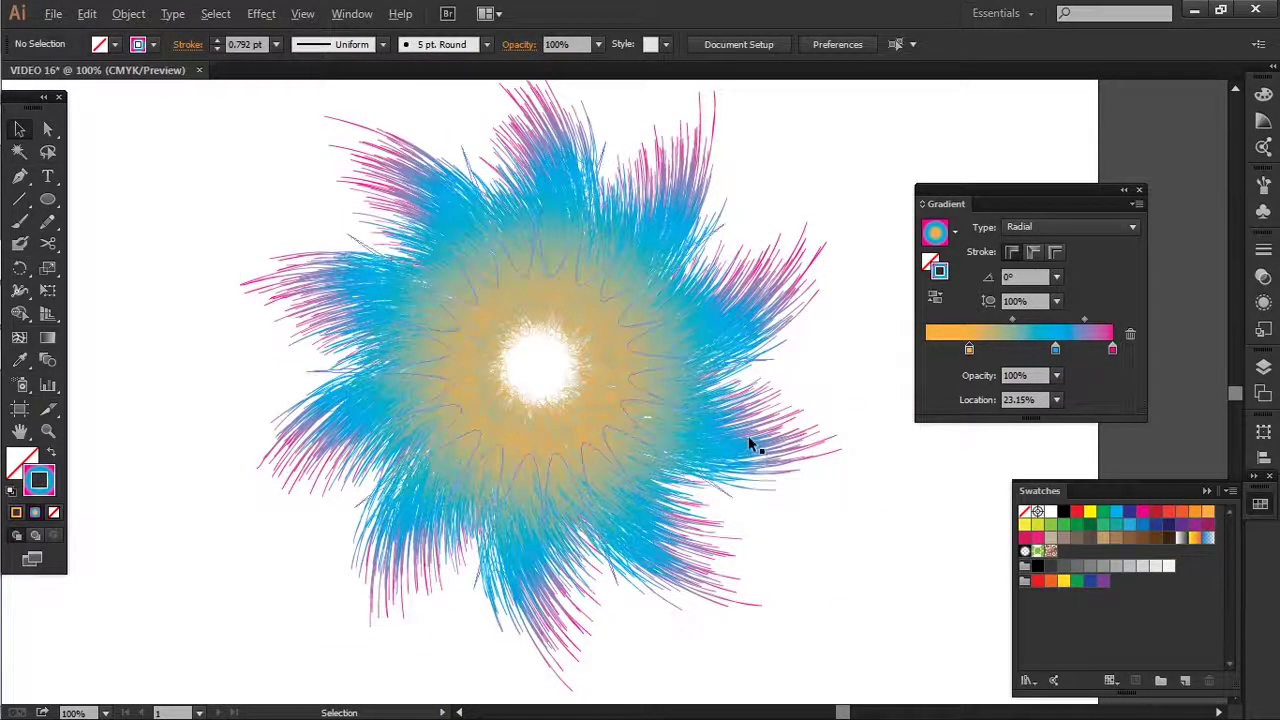
Reposition the pink stop of the twisted flower's stroke gradient at 93.6%
scroll(748, 436, down, 2)
drag(797, 479, 732, 483)
scroll(716, 508, up, 1)
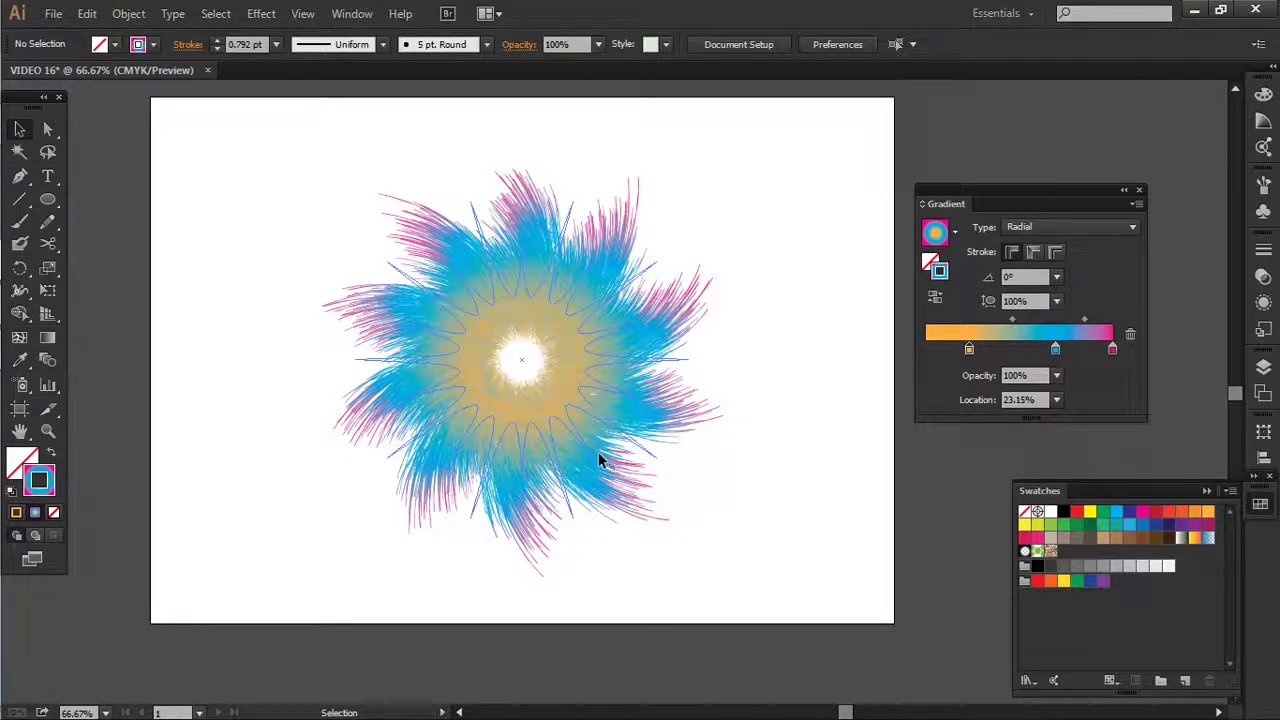
click(603, 462)
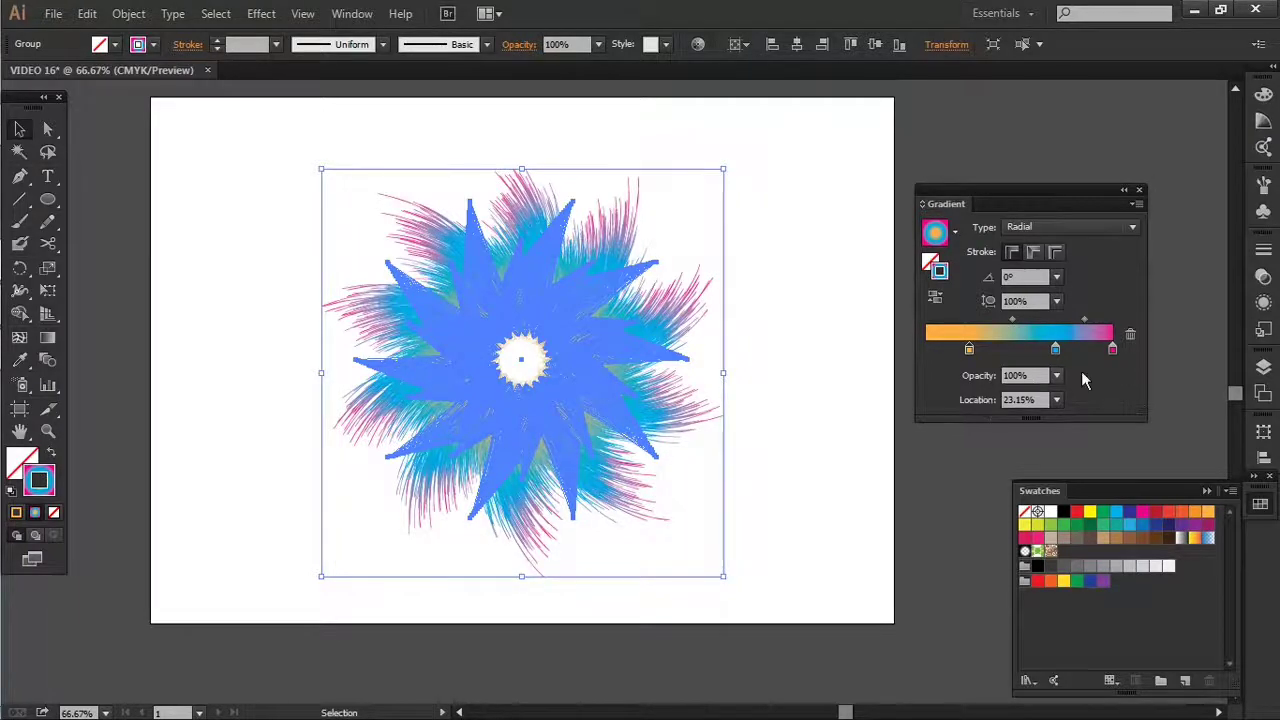
drag(1112, 348, 1104, 352)
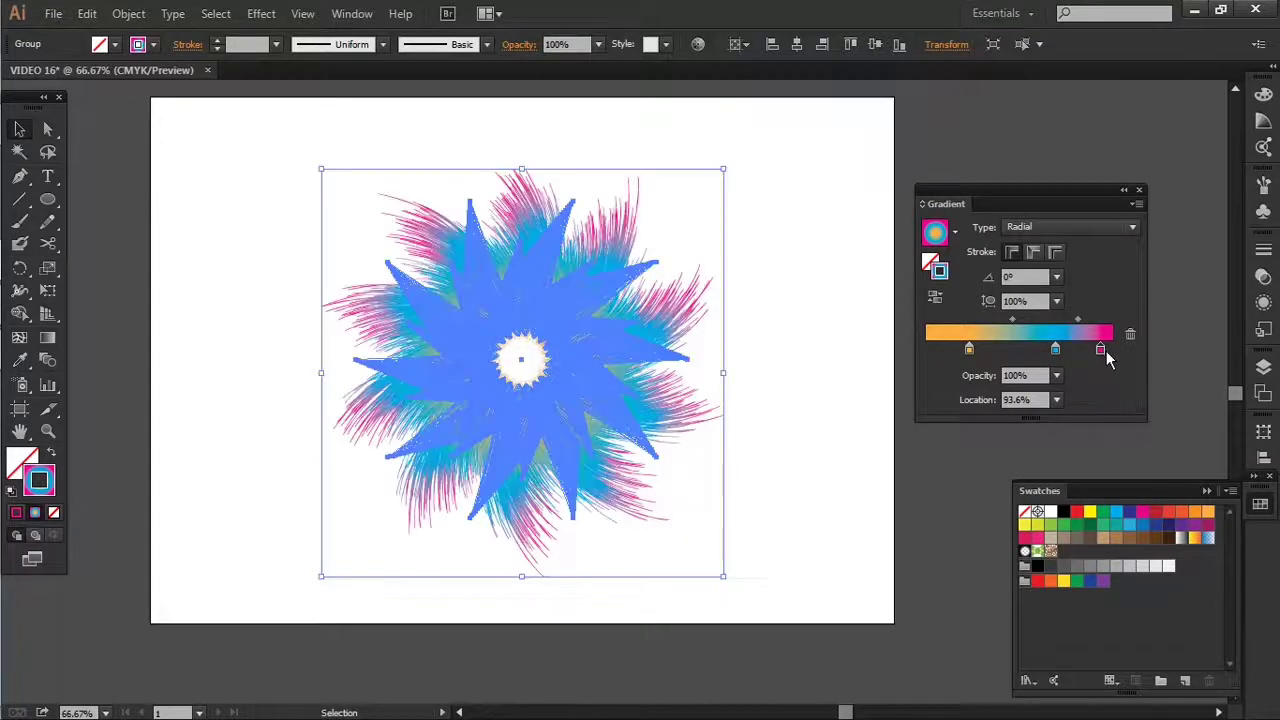
click(786, 486)
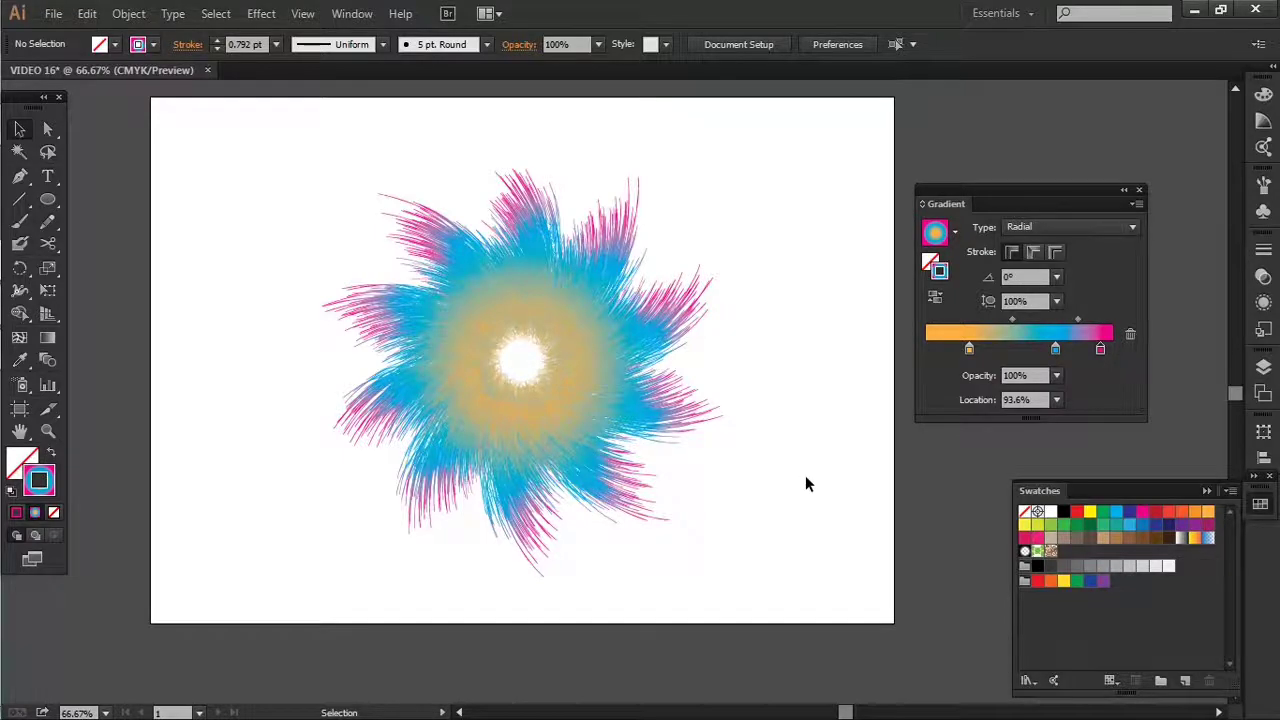
Draw a rectangle covering the whole artboard with the radial gradient as fill and no stroke, and send it behind the flower
key(m)
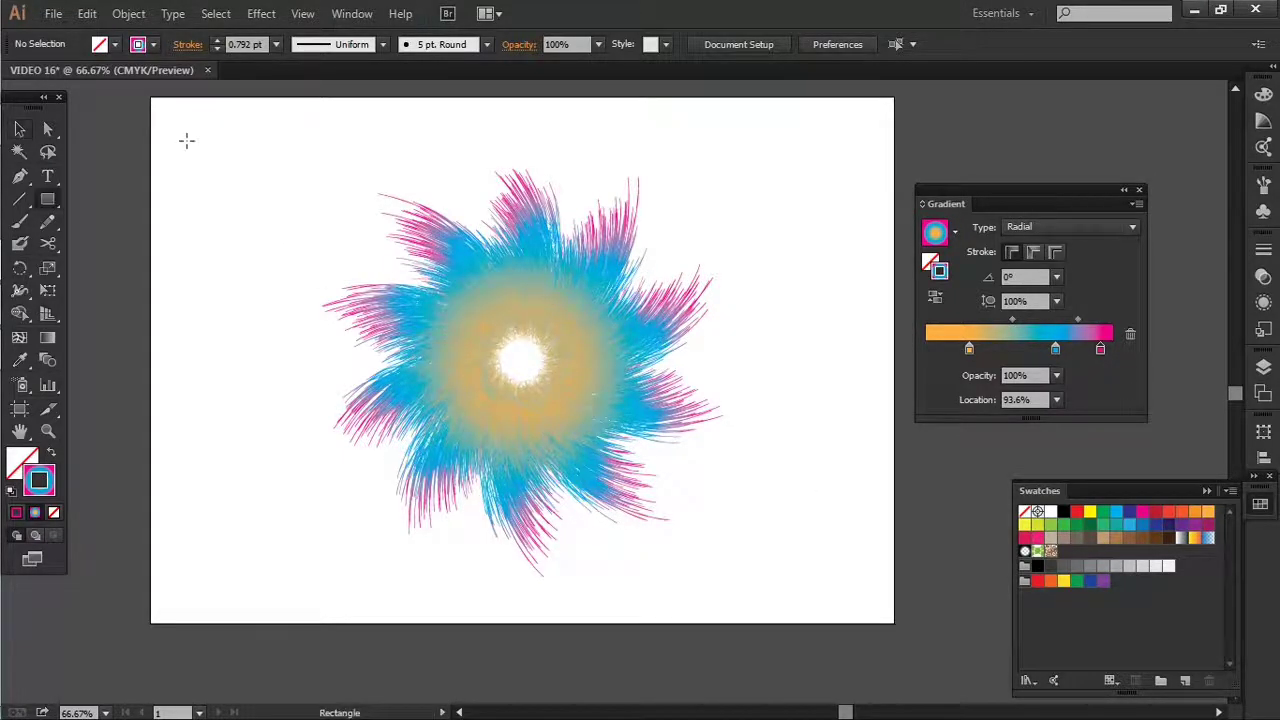
drag(151, 96, 897, 624)
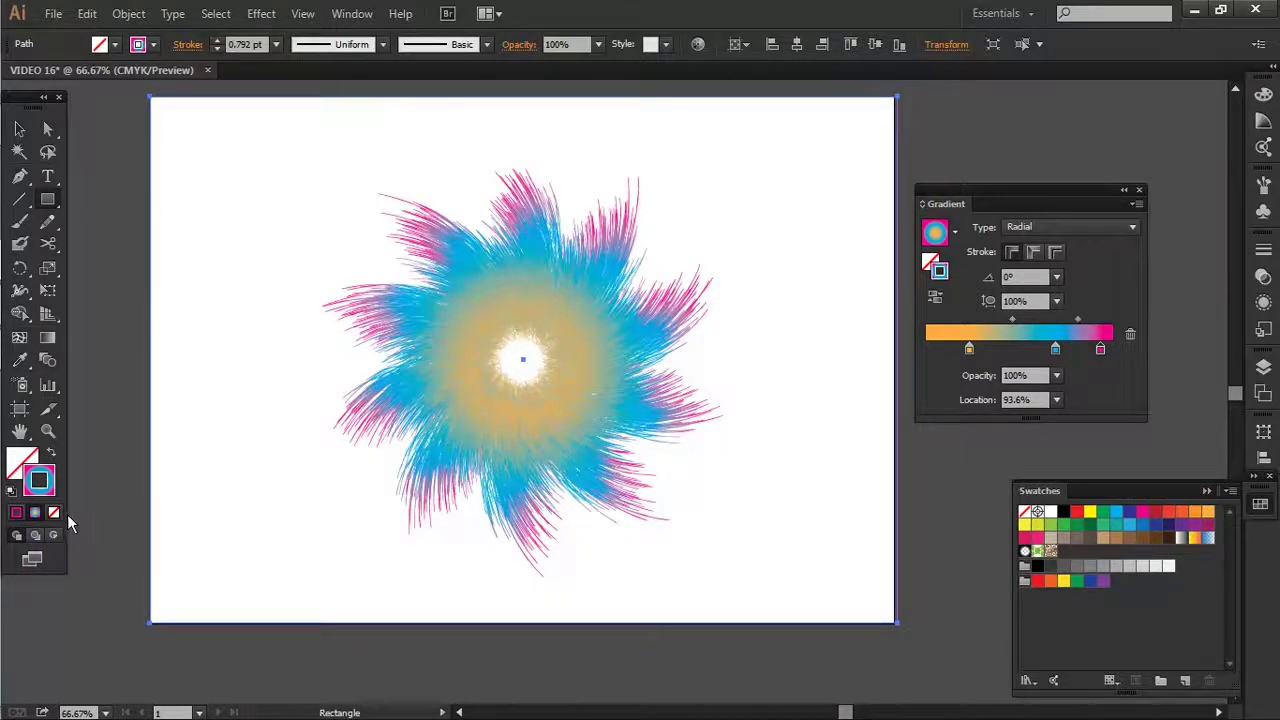
key(shift+x)
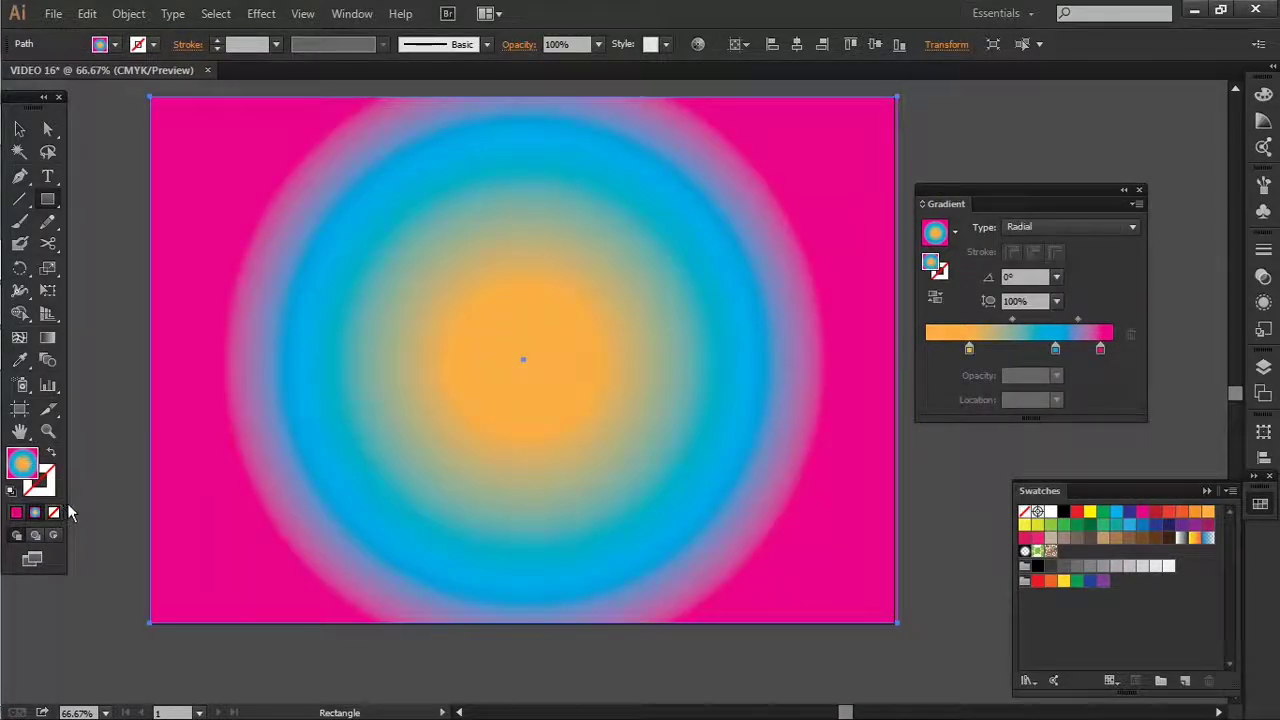
key(v)
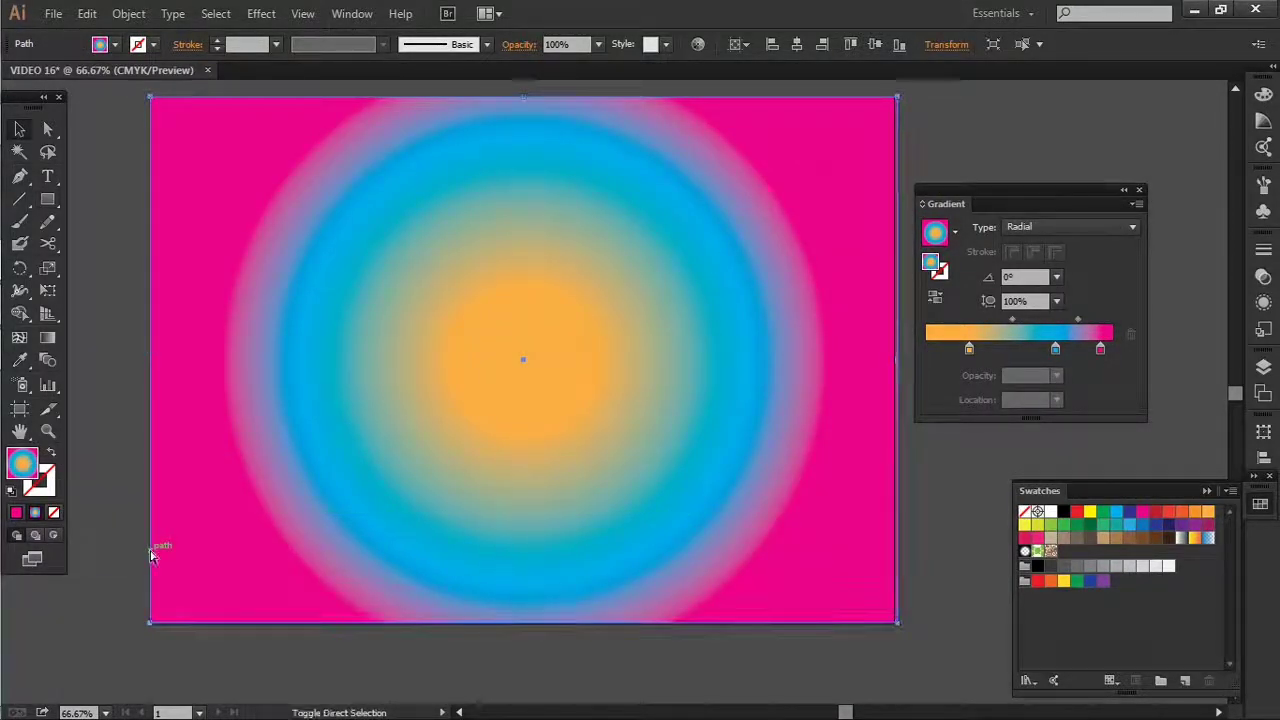
key(ctrl+shift+[)
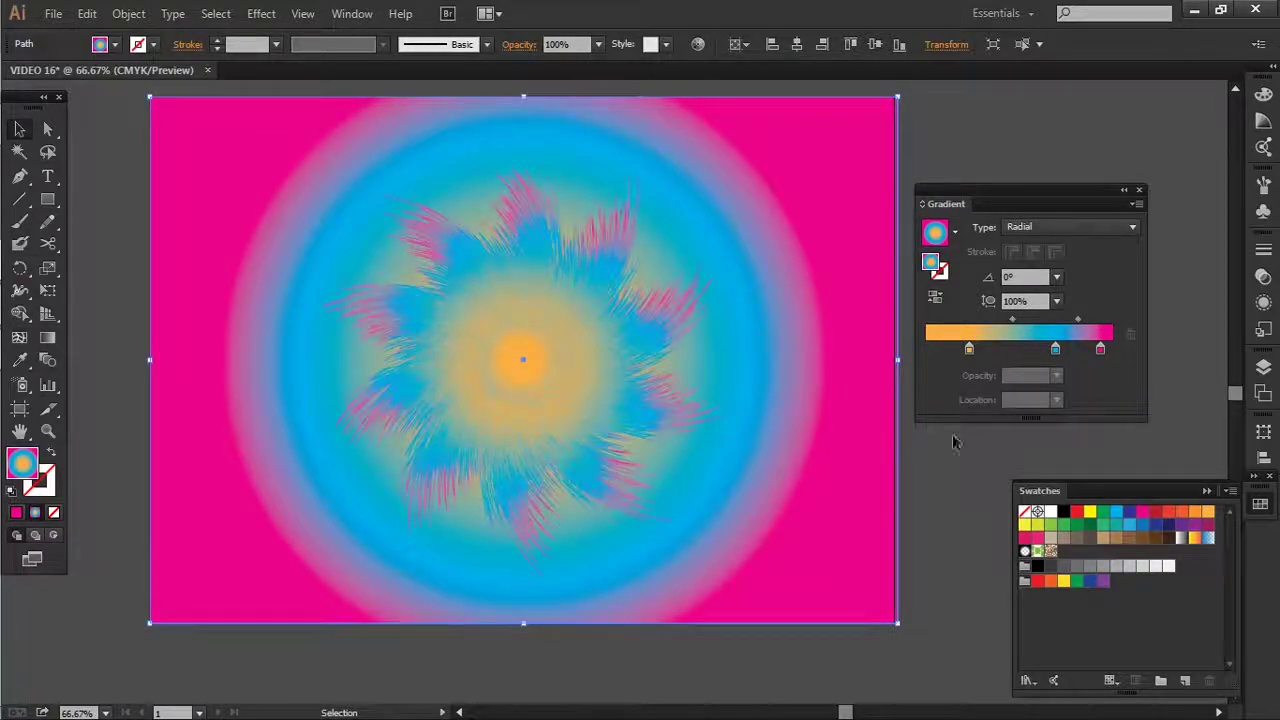
Try solid grey, dark blue and purple fills on the background rectangle and return it to the radial gradient
click(1090, 568)
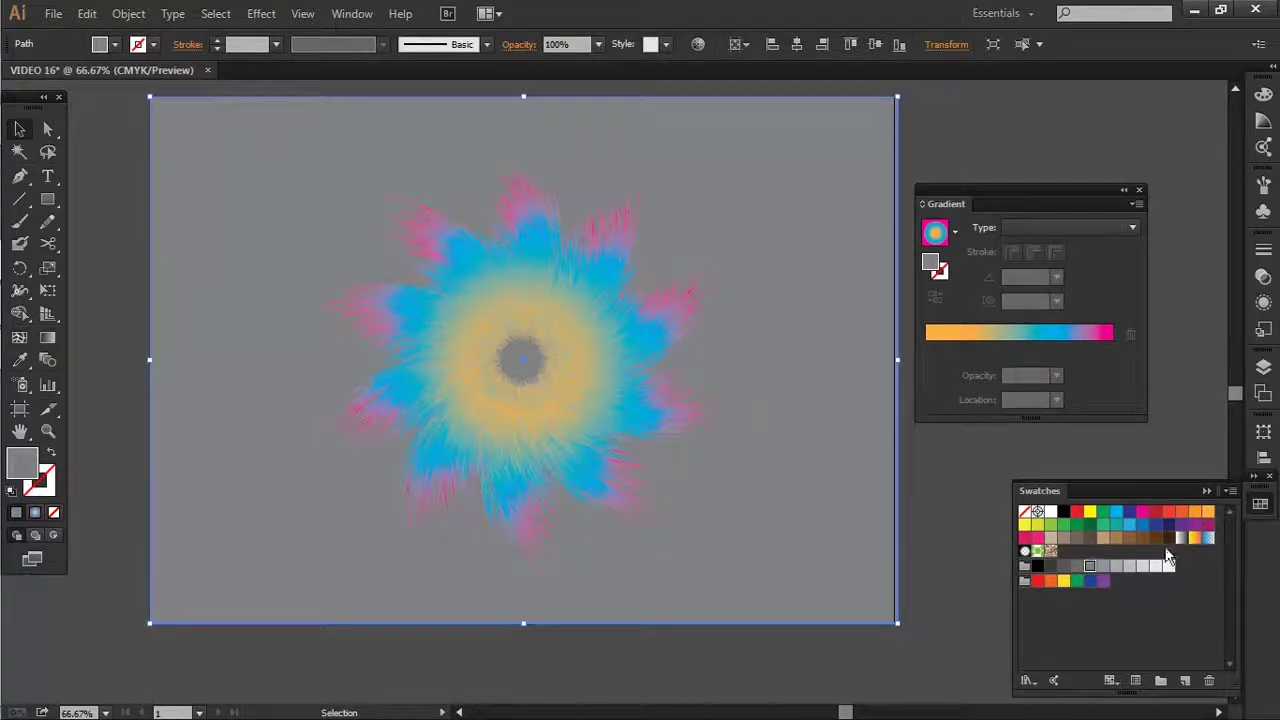
click(1168, 525)
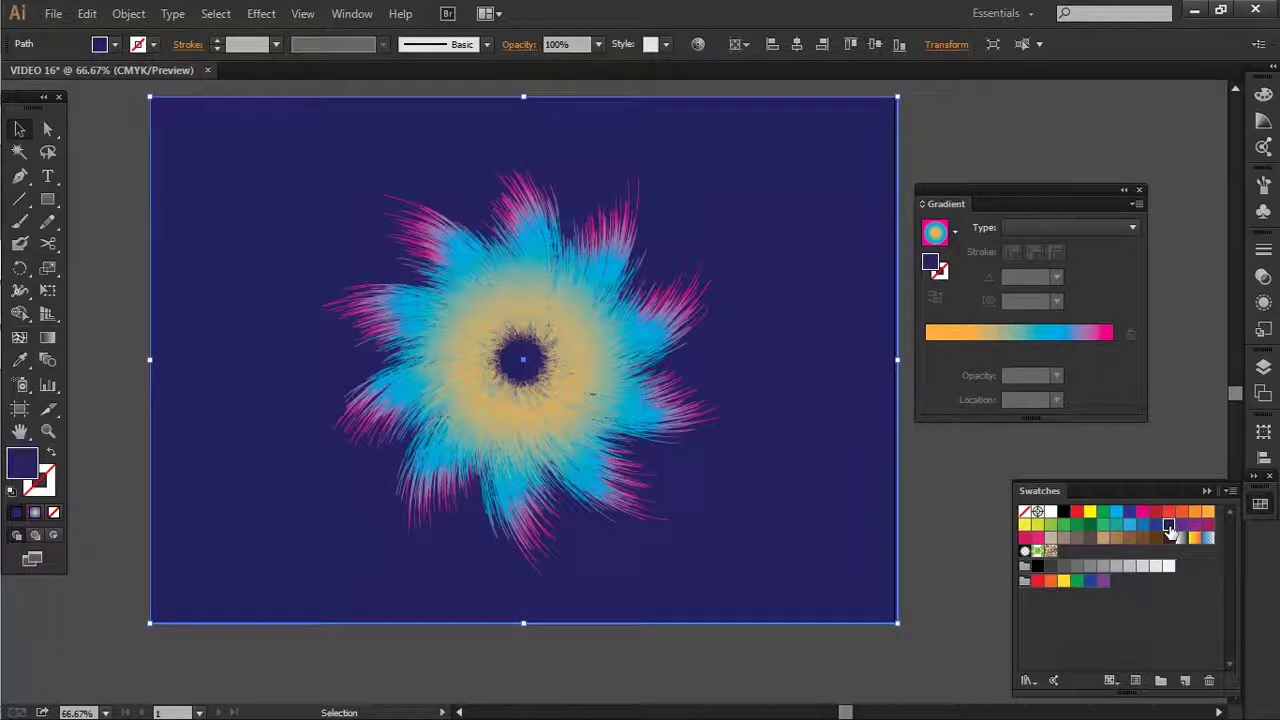
click(1182, 525)
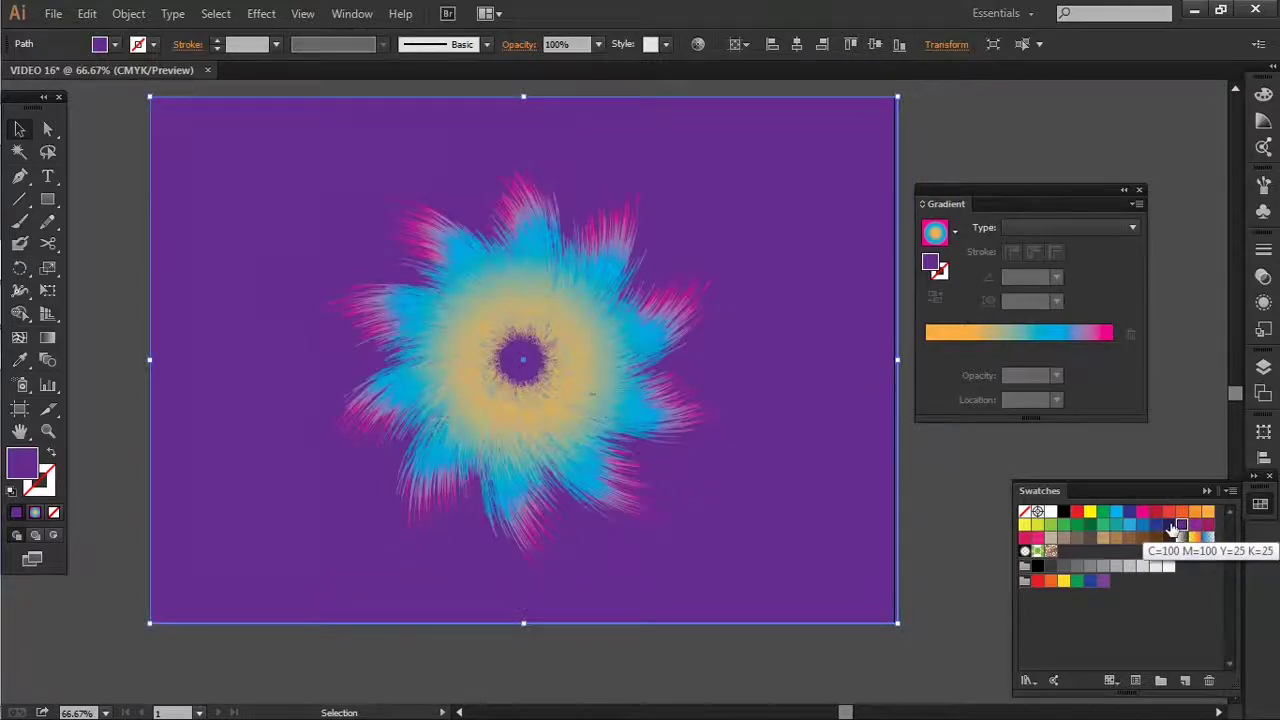
click(1168, 526)
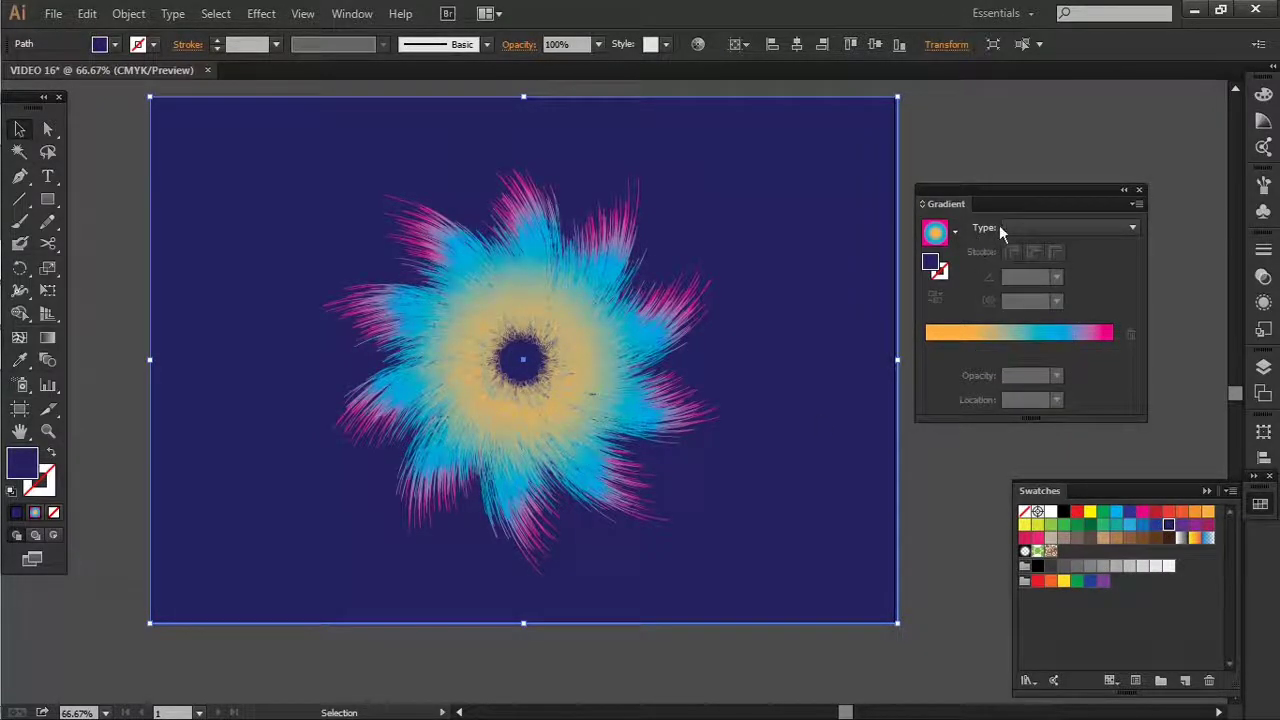
click(1034, 334)
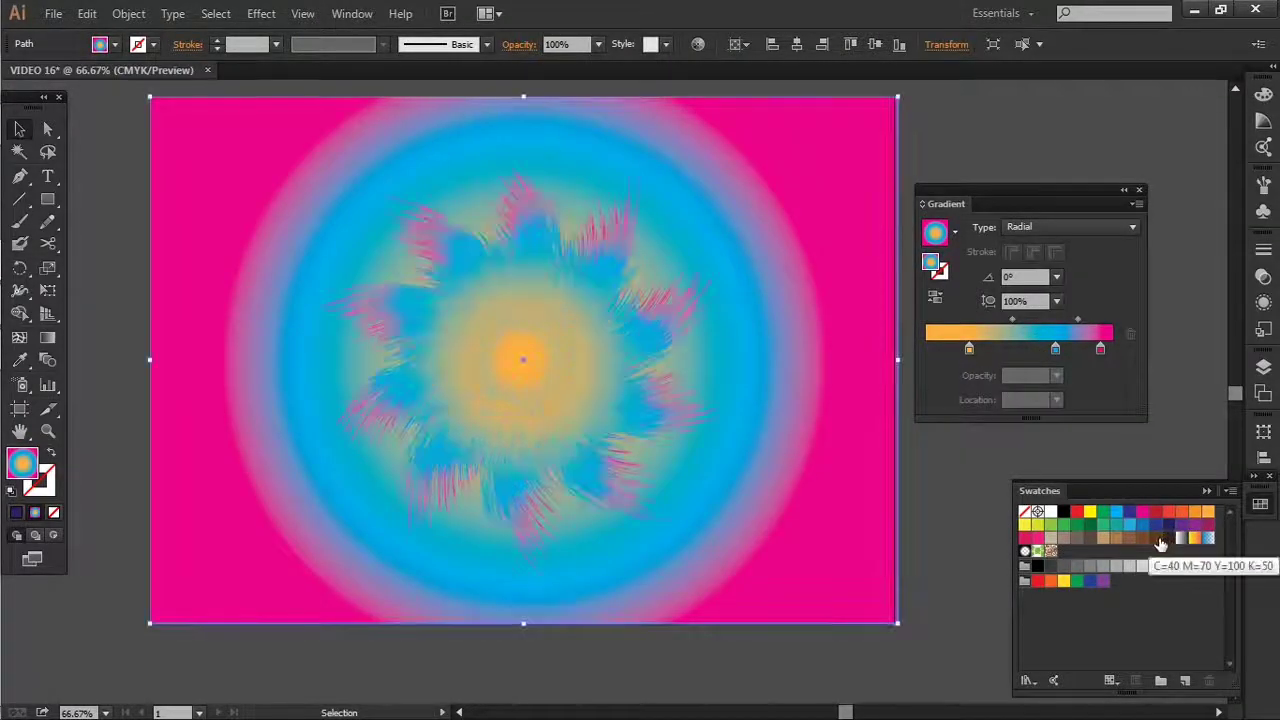
Rework the background's radial gradient: dark blue outer stop instead of pink, orange stop removed, and inner stop at 0% recoloured near-white
drag(1170, 530, 1101, 350)
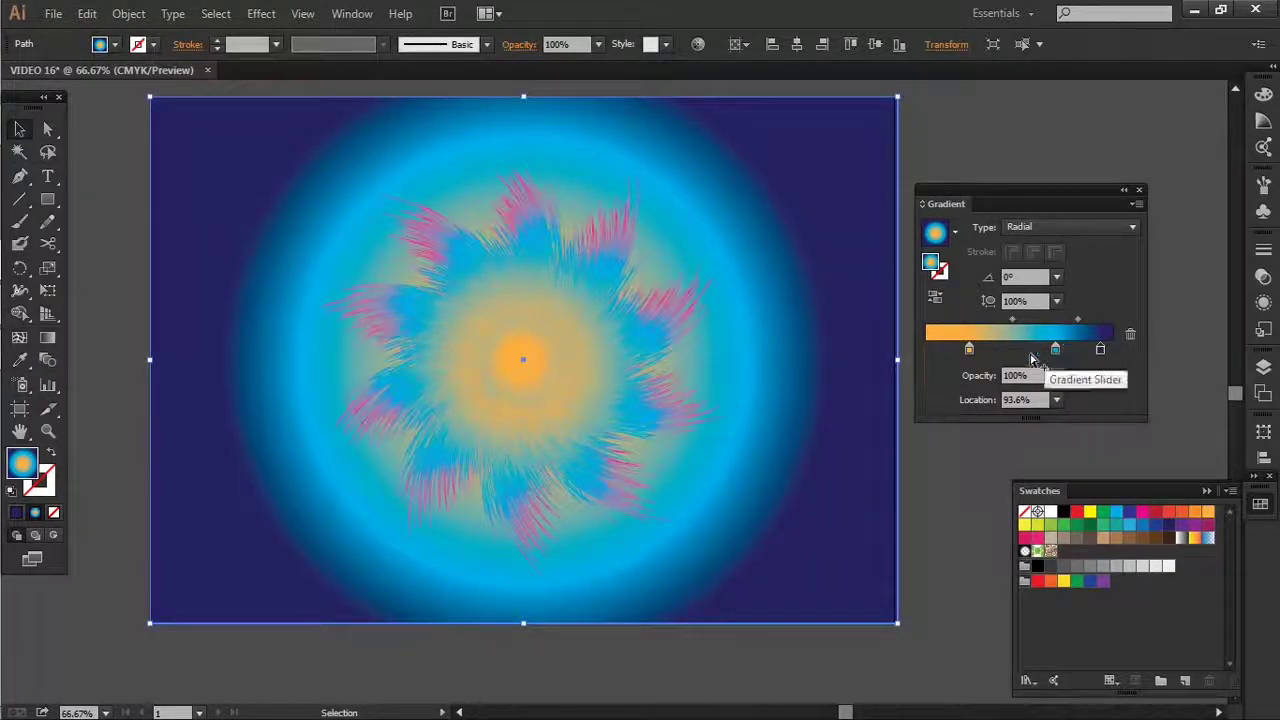
click(969, 349)
drag(969, 352, 972, 402)
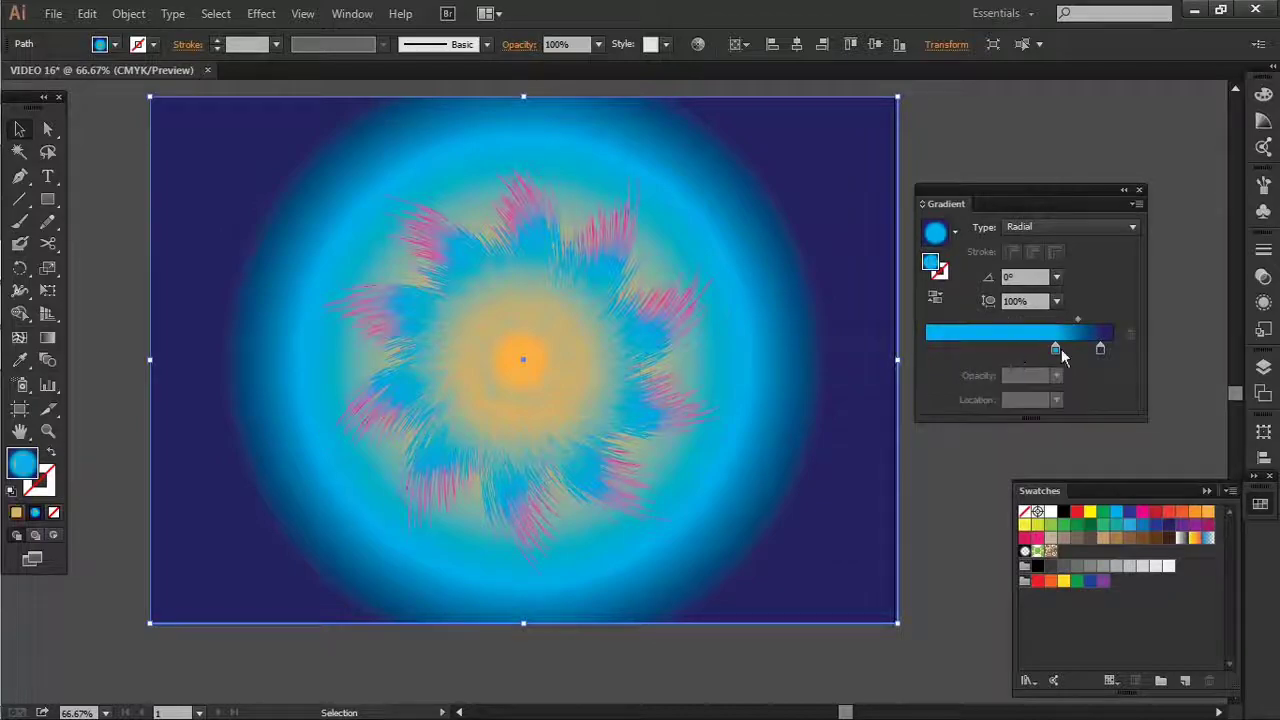
drag(1013, 350, 903, 357)
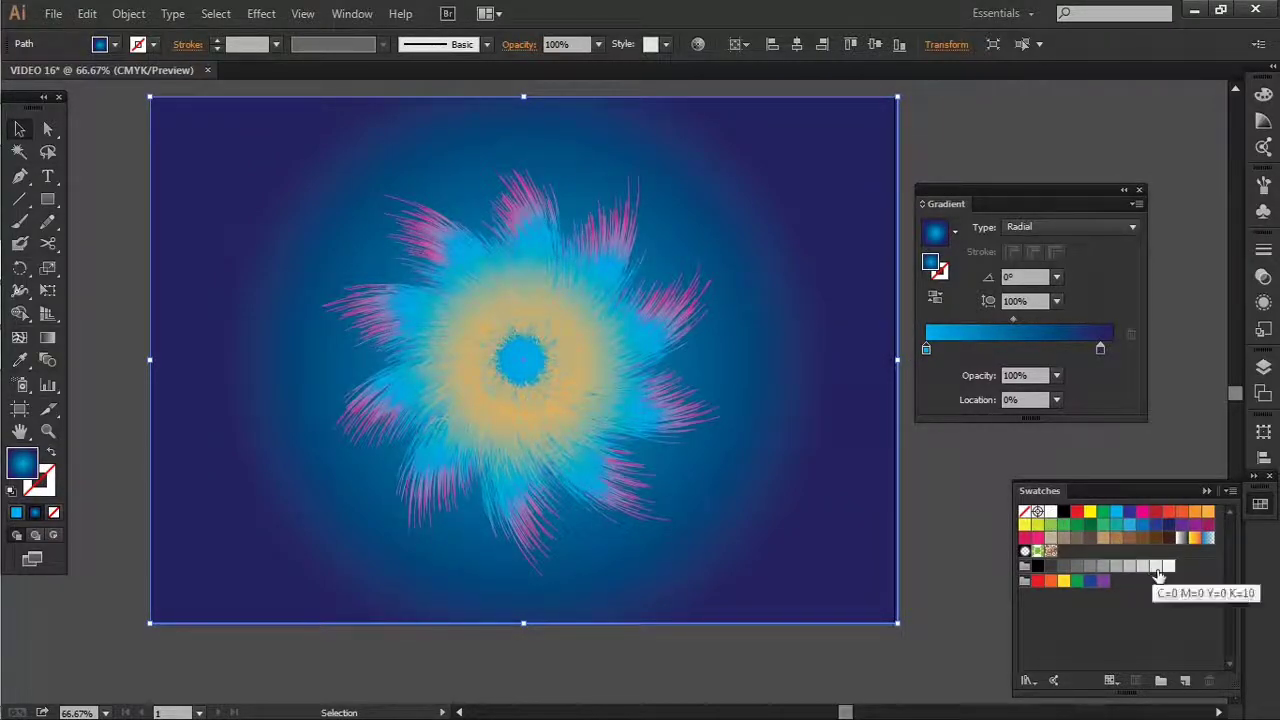
drag(1168, 566, 925, 348)
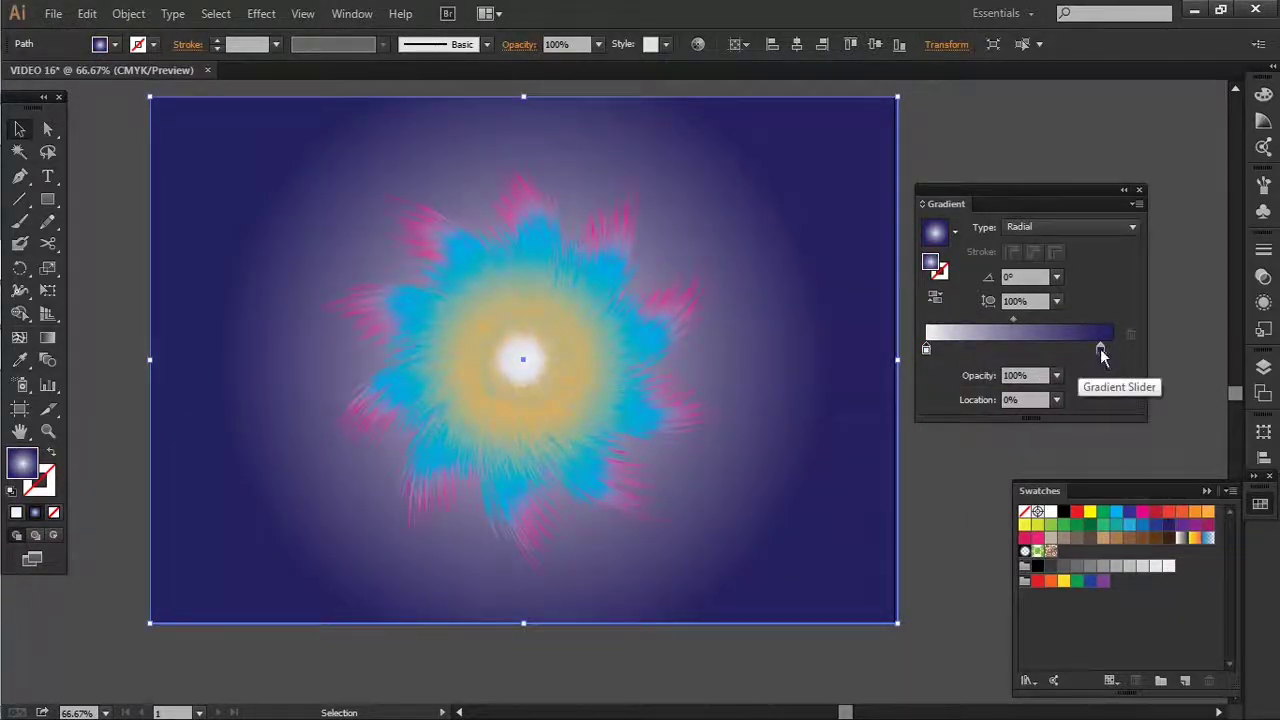
Reposition the dark blue stop of the background's radial gradient at 47.78% and deselect the rectangle
drag(1099, 352, 1036, 353)
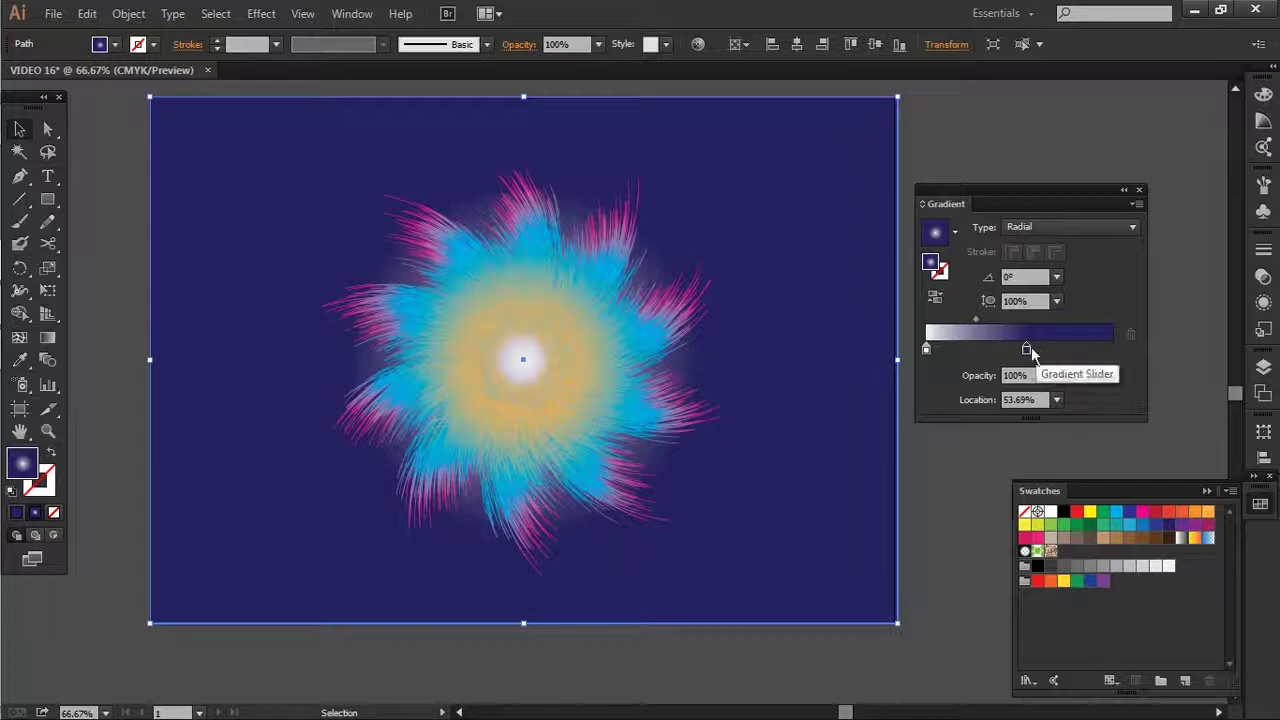
drag(1029, 351, 1008, 352)
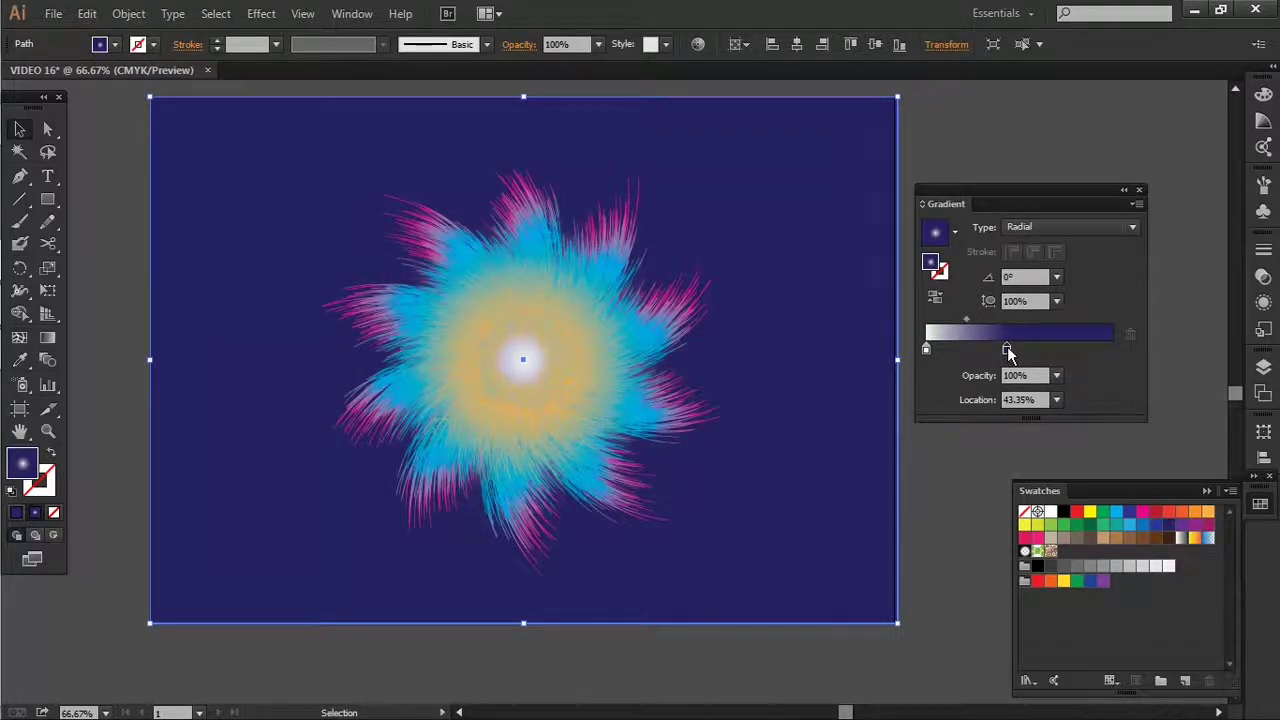
drag(1008, 352, 1016, 350)
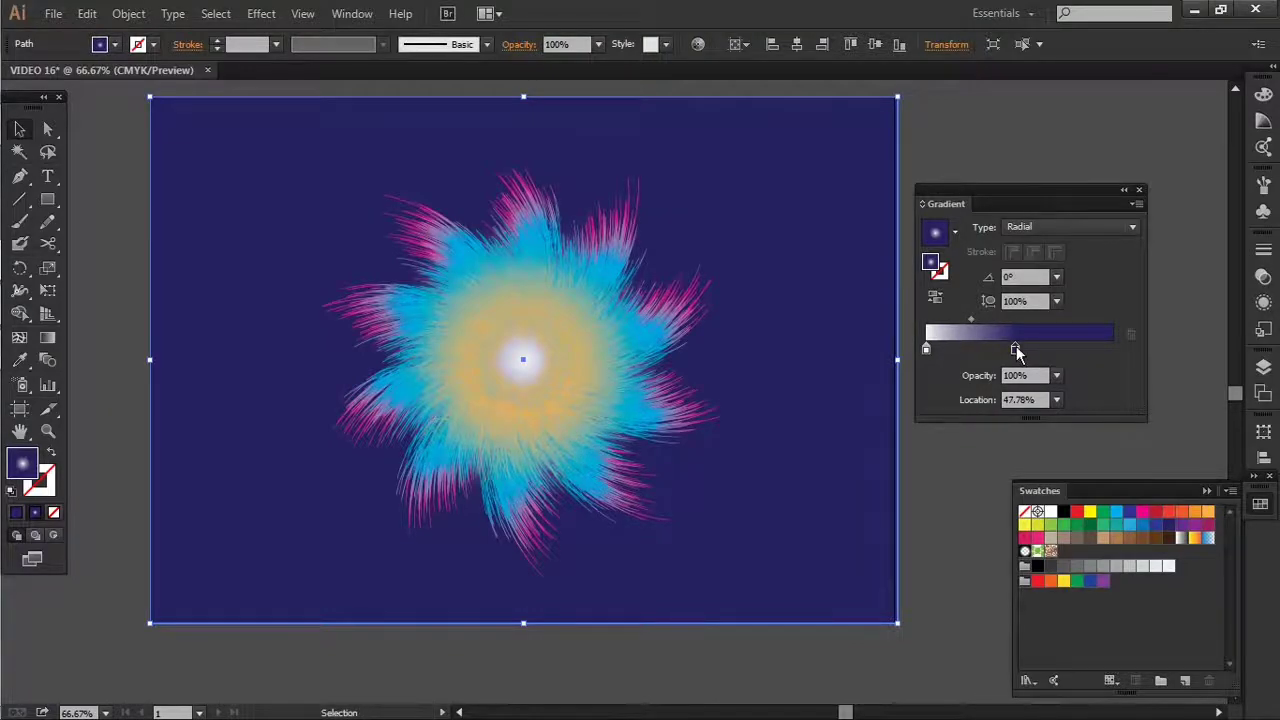
click(961, 519)
scroll(950, 497, down, 1)
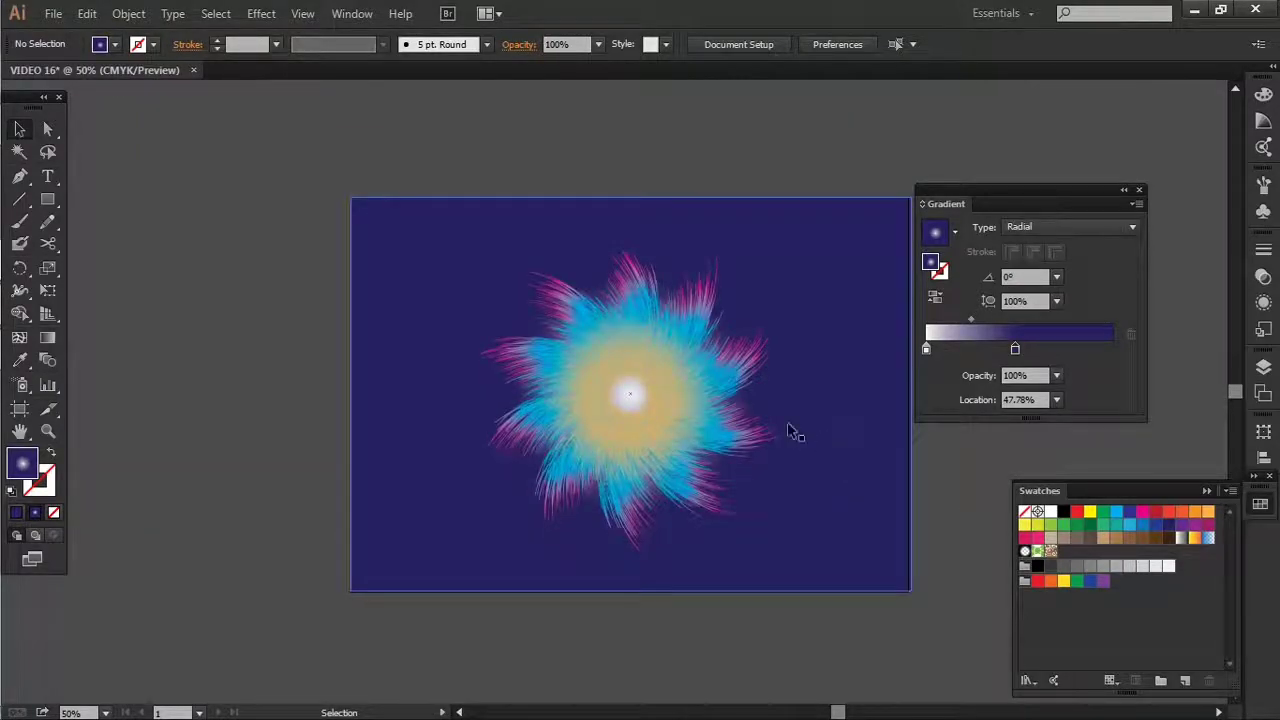
Paste a copy of the whole flower in place in front of it and enlarge the copy slightly around its centre
click(741, 409)
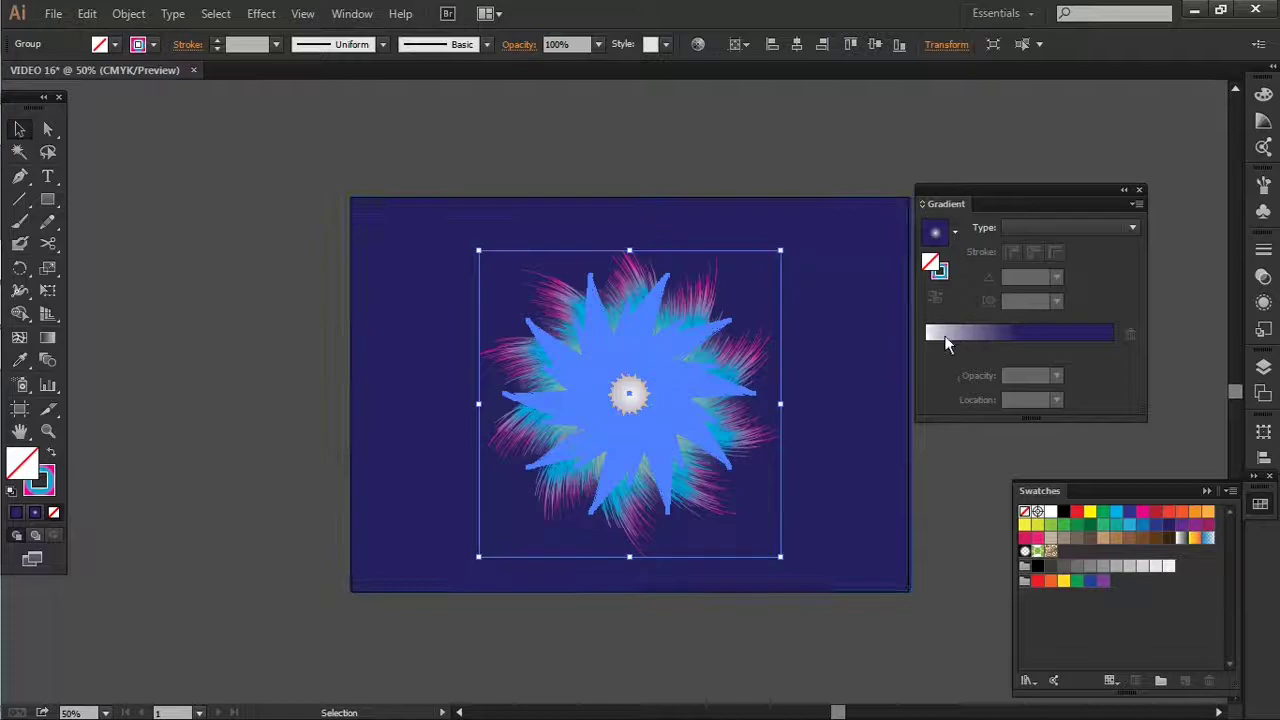
click(894, 457)
key(period)
click(699, 392)
key(ctrl+h)
key(ctrl+c)
key(ctrl+f)
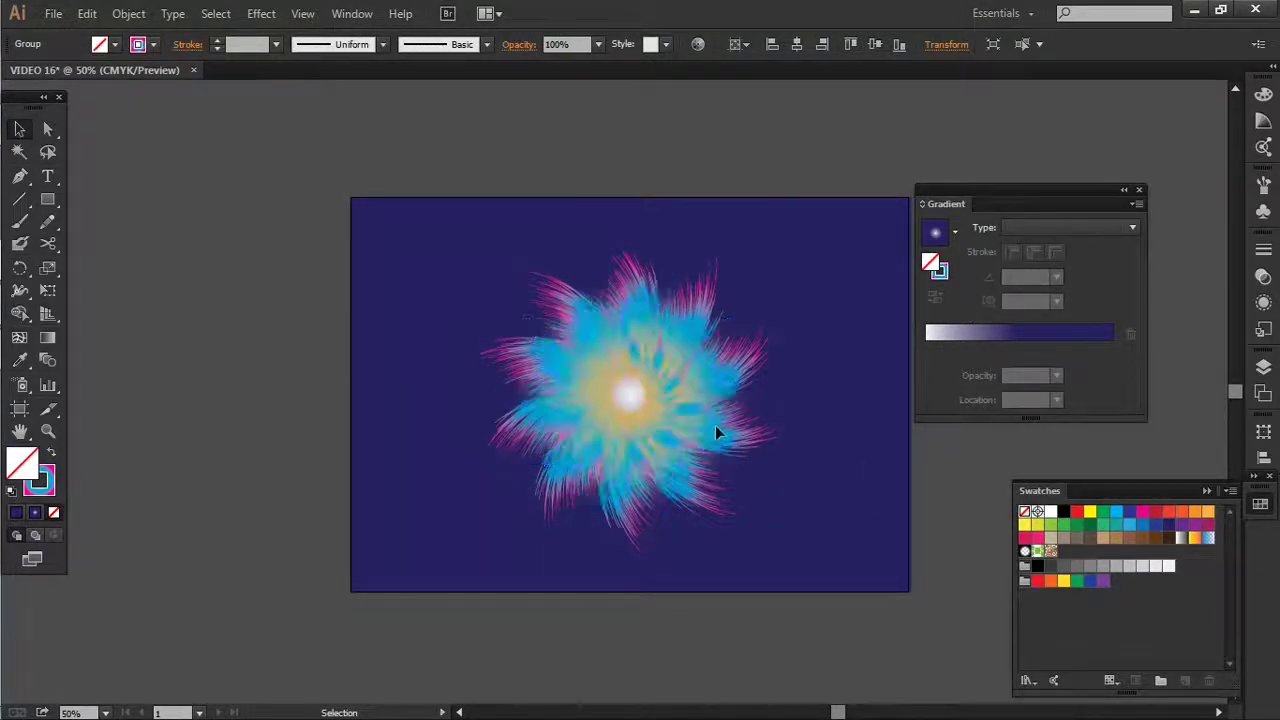
drag(781, 251, 805, 218)
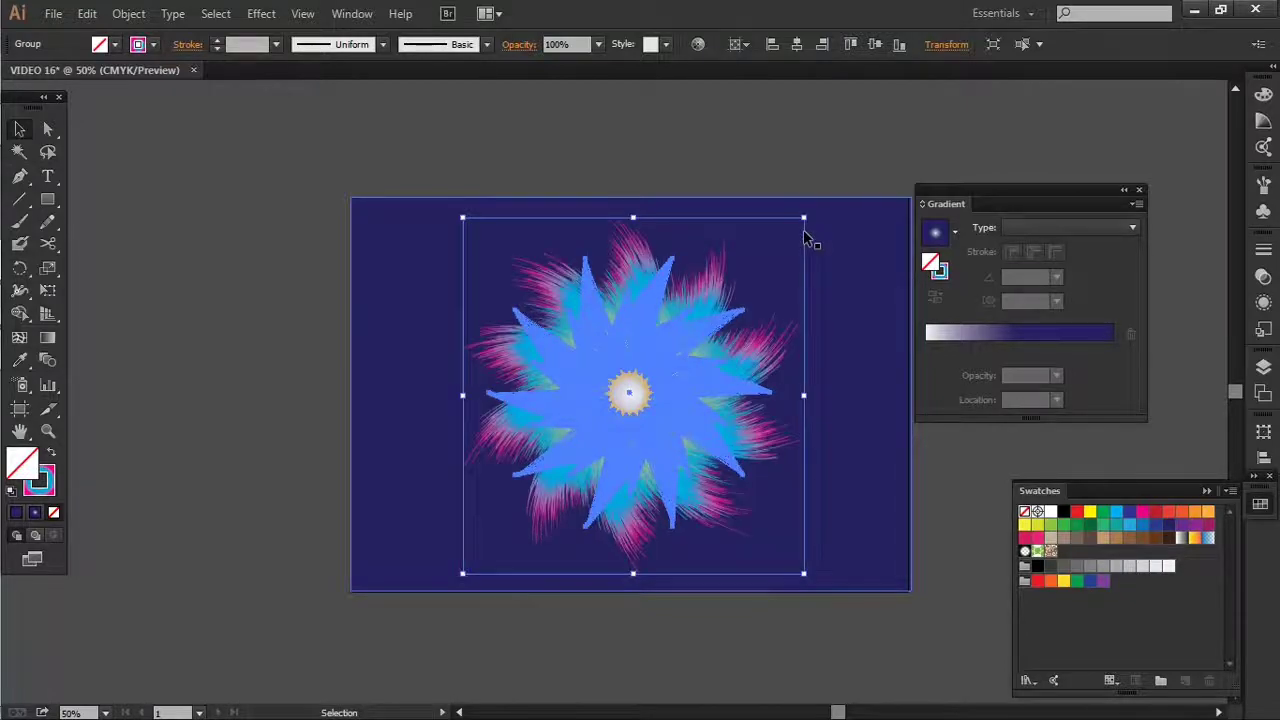
Set the enlarged flower copy's stroke to the solid purple swatch C=75 M=100 Y=0 K=0
click(1051, 551)
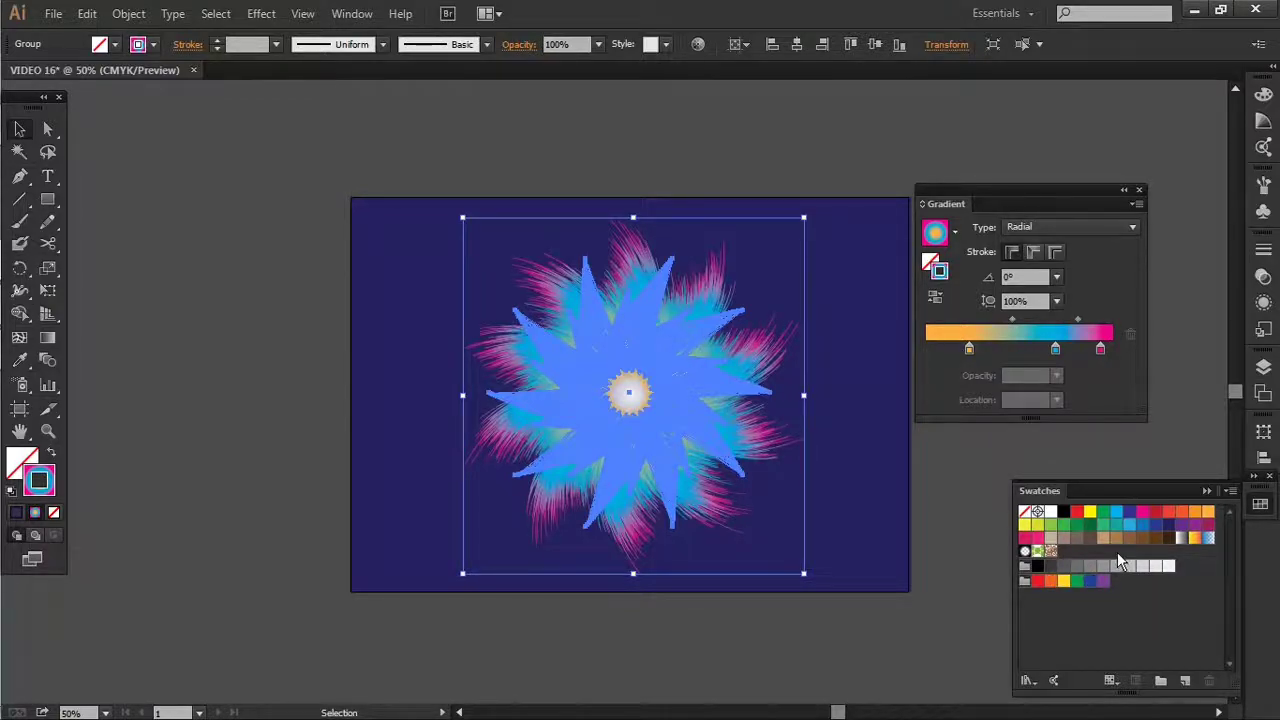
click(1181, 527)
click(1181, 527)
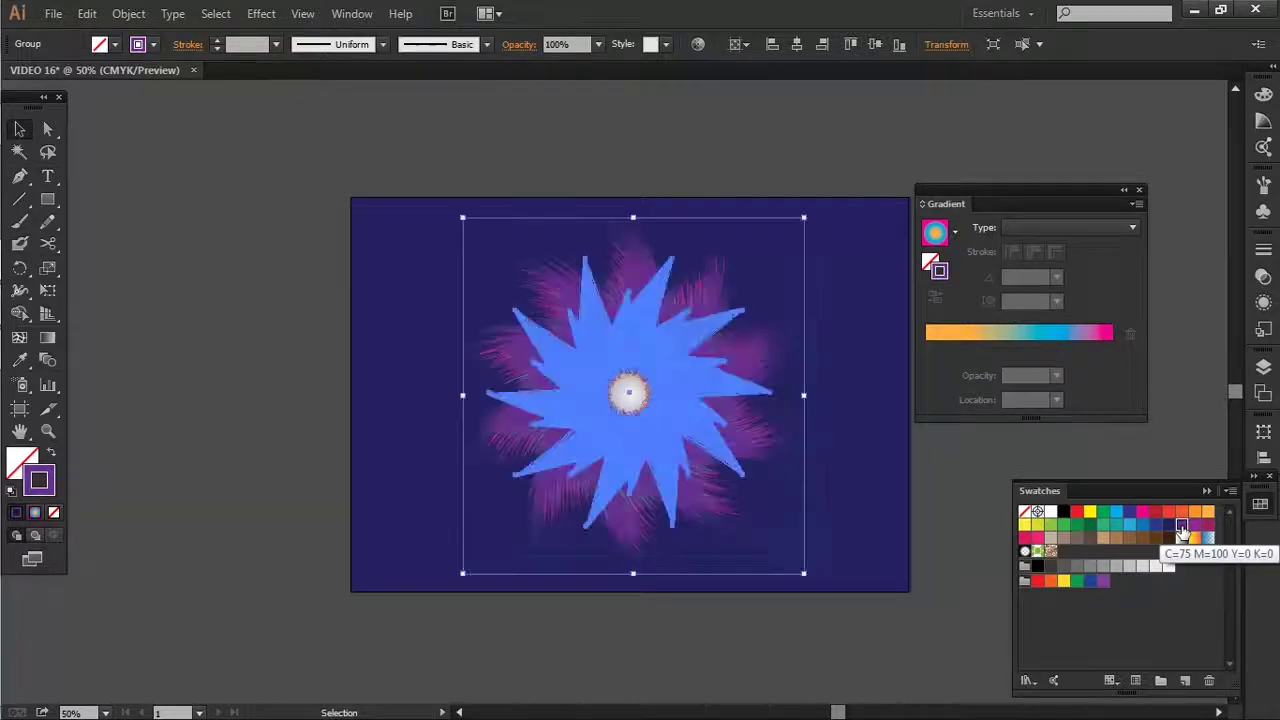
click(955, 470)
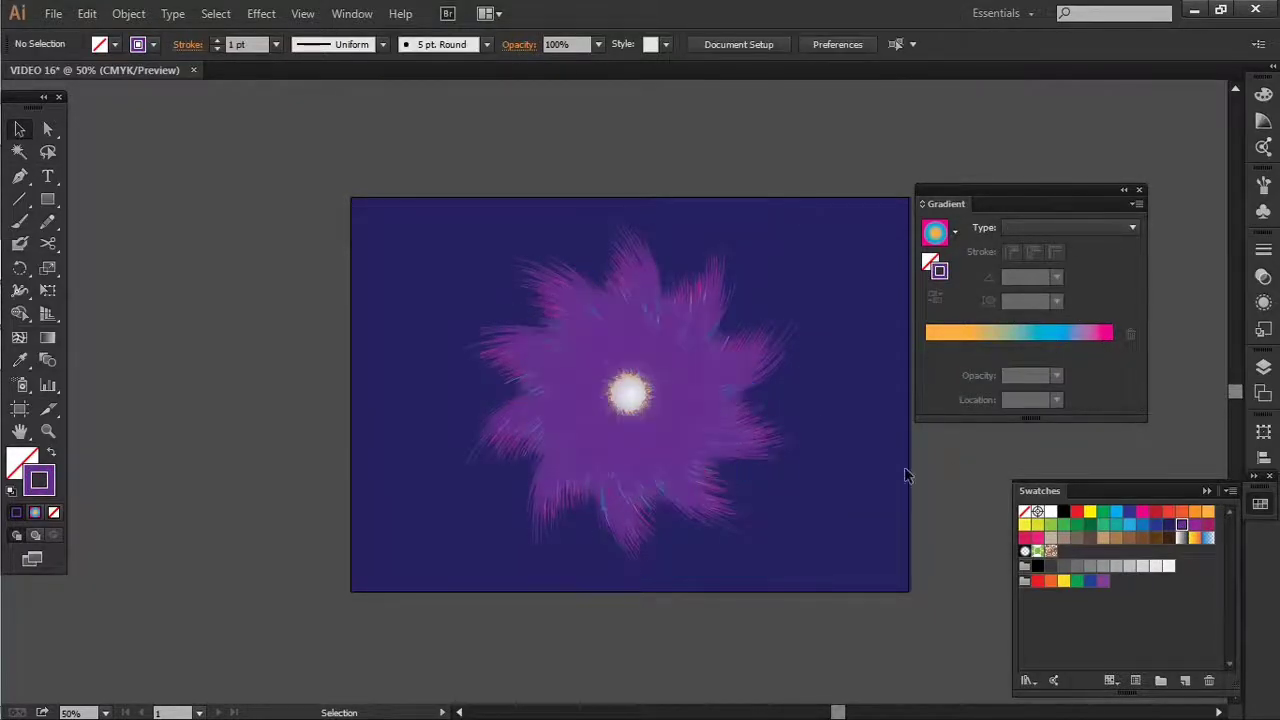
Arrange the purple flower copy behind the original flower but above the background rectangle
click(694, 367)
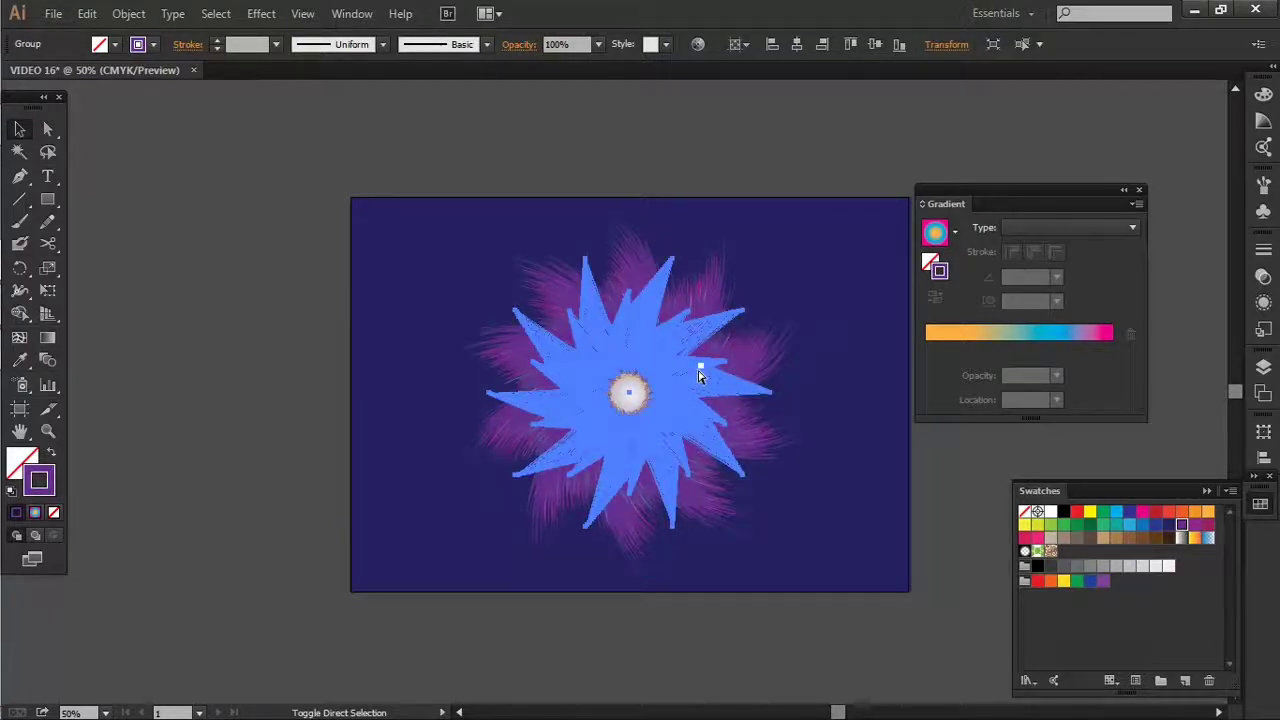
key(ctrl+shift+bracketleft)
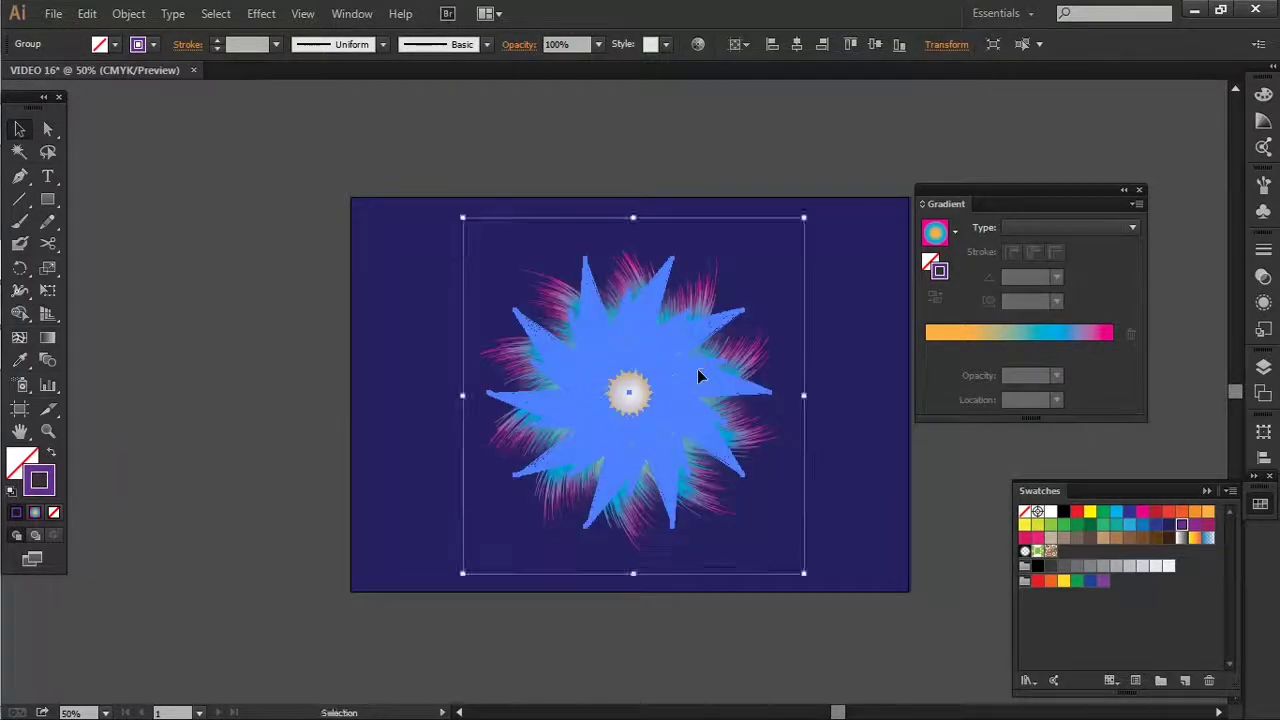
click(697, 375)
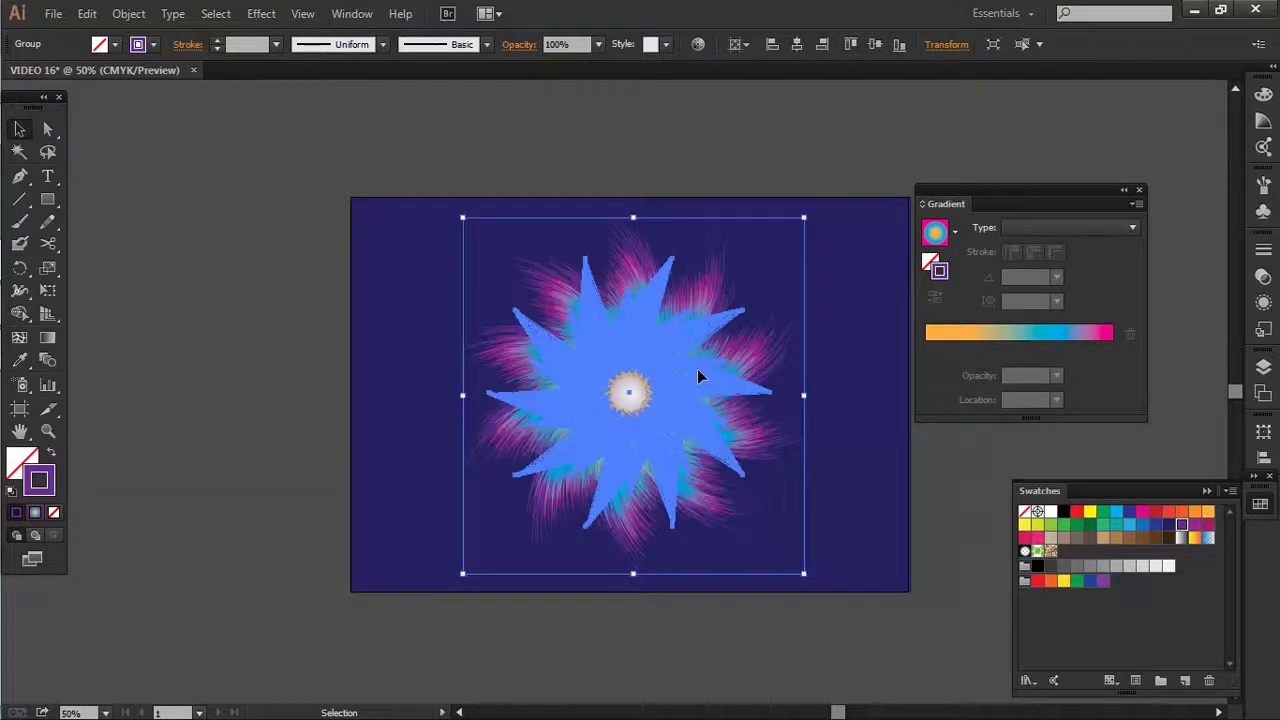
click(800, 157)
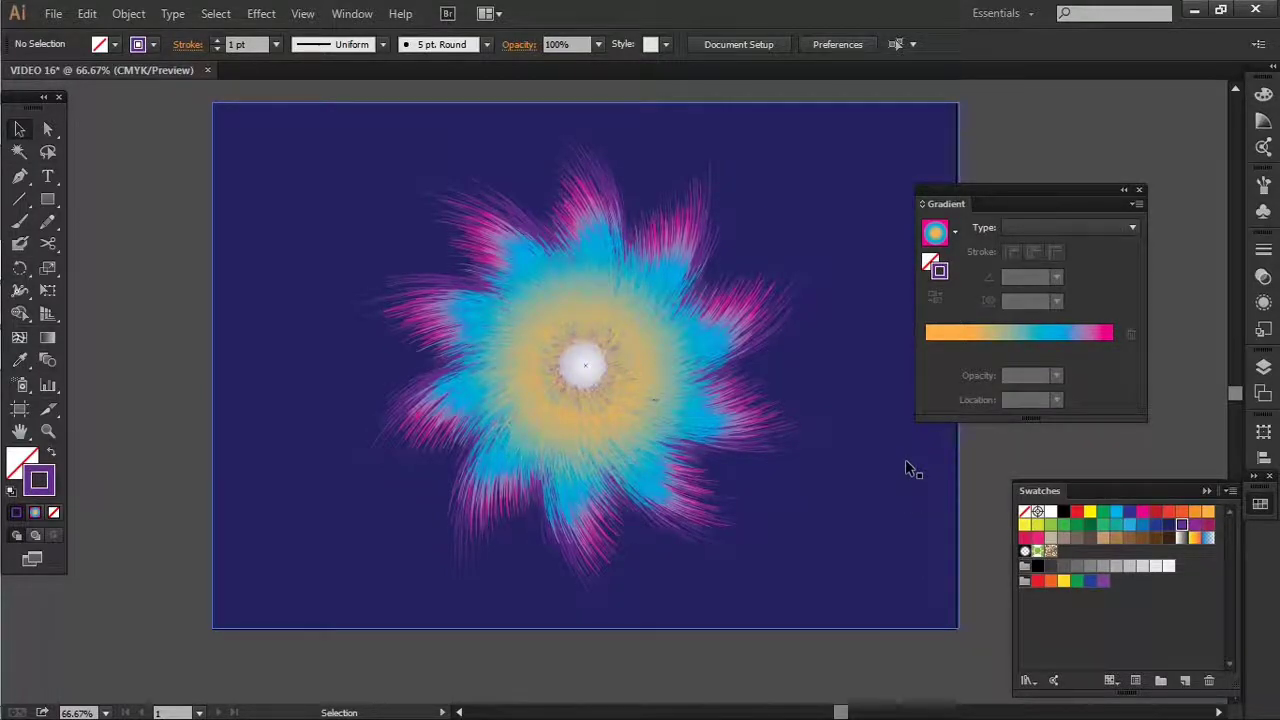
Bring a purple copy of the flower to the front and enlarge it slightly more around its centre
scroll(881, 458, up, 2)
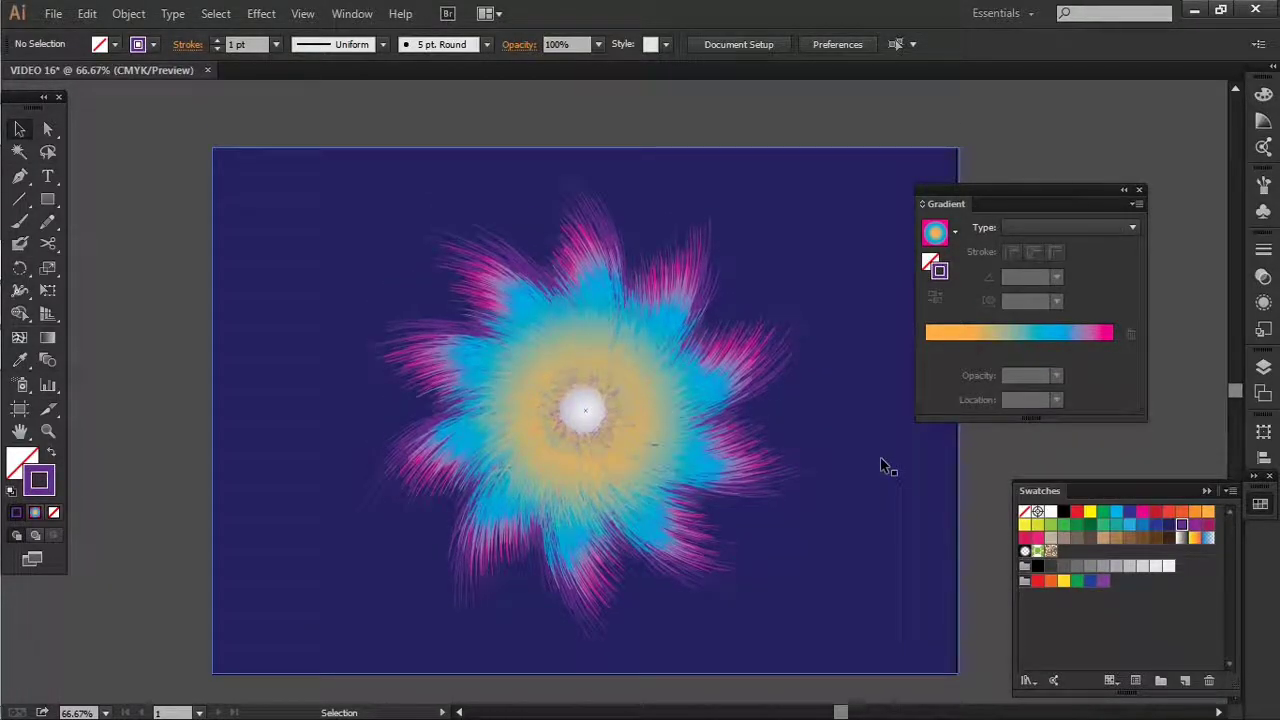
scroll(881, 458, up, 1)
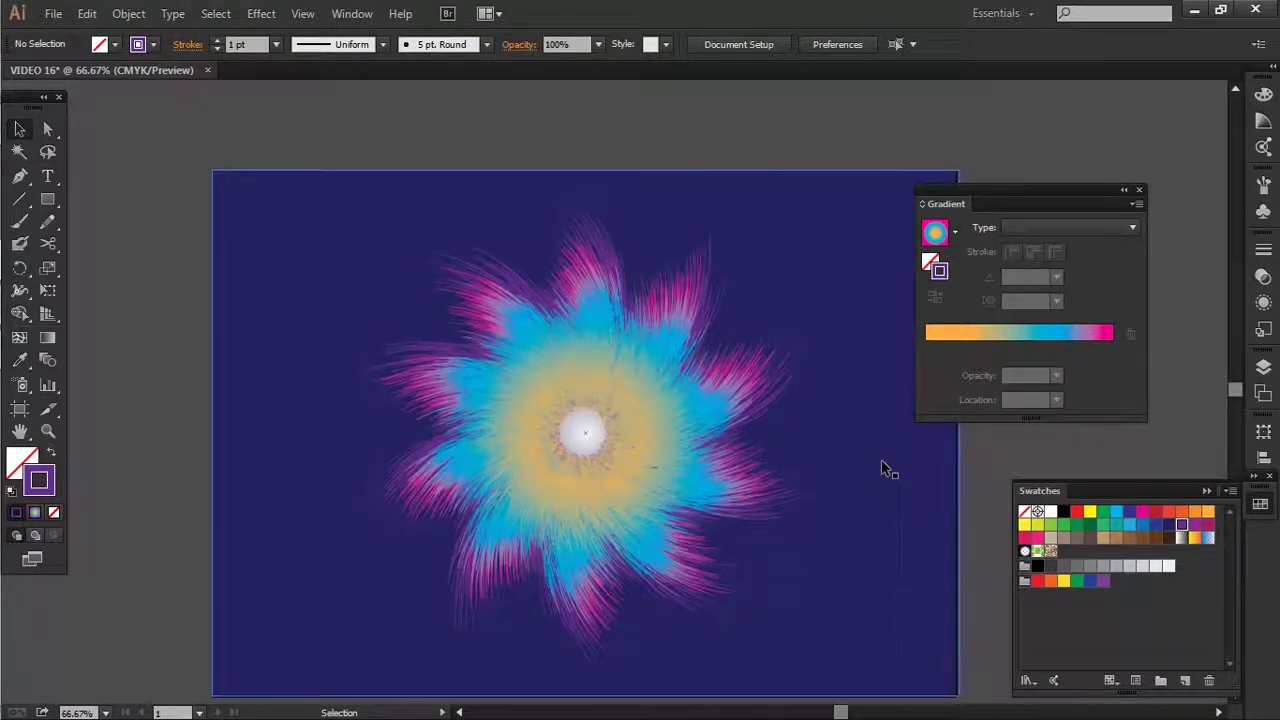
click(795, 504)
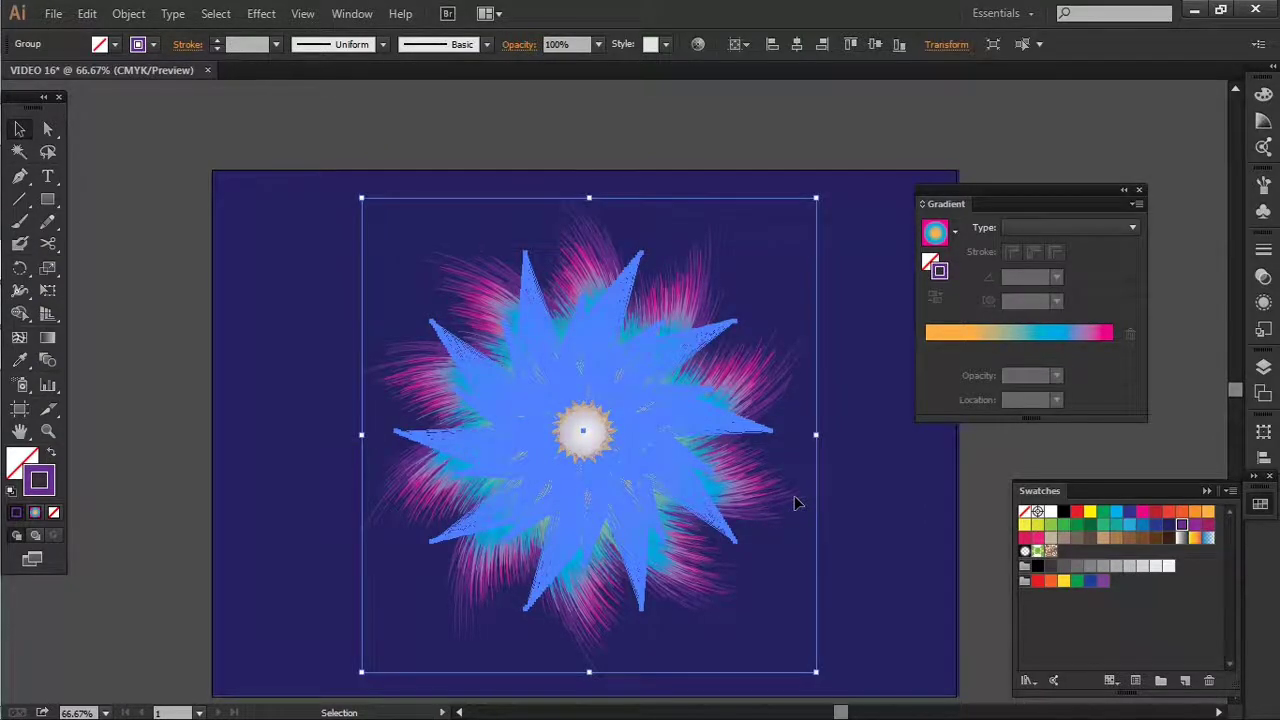
key(ctrl)
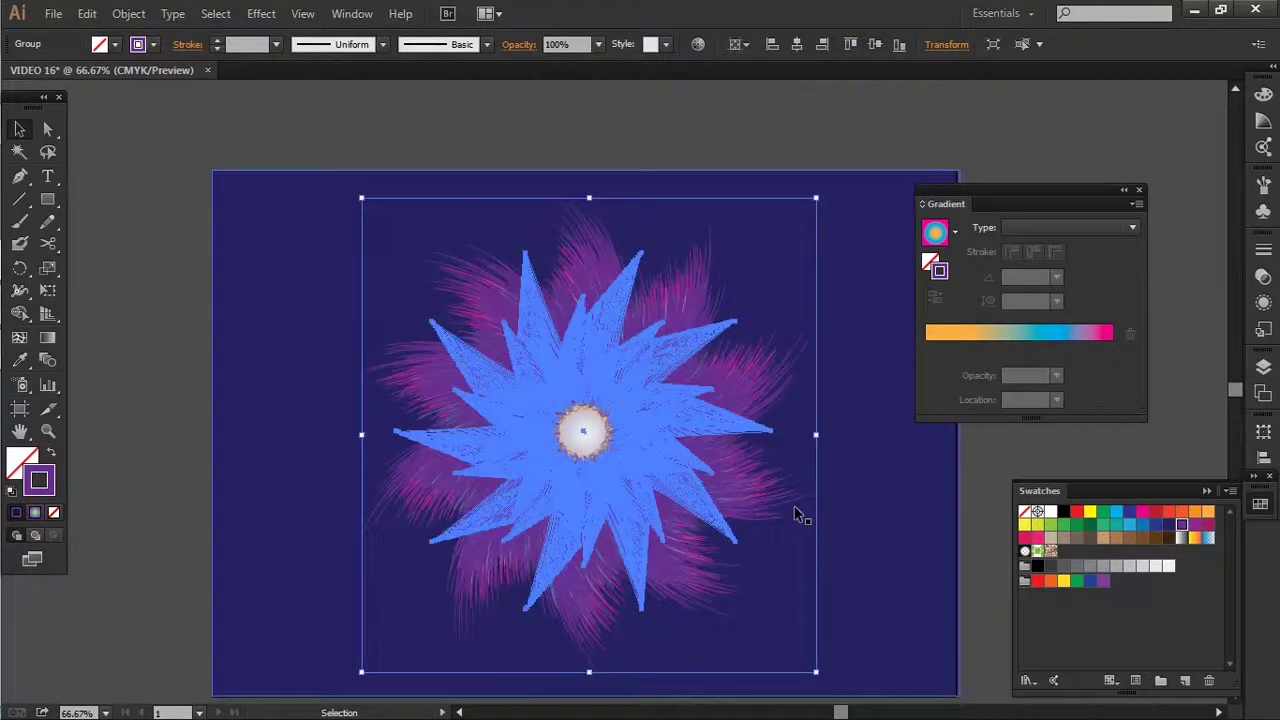
drag(817, 436, 843, 438)
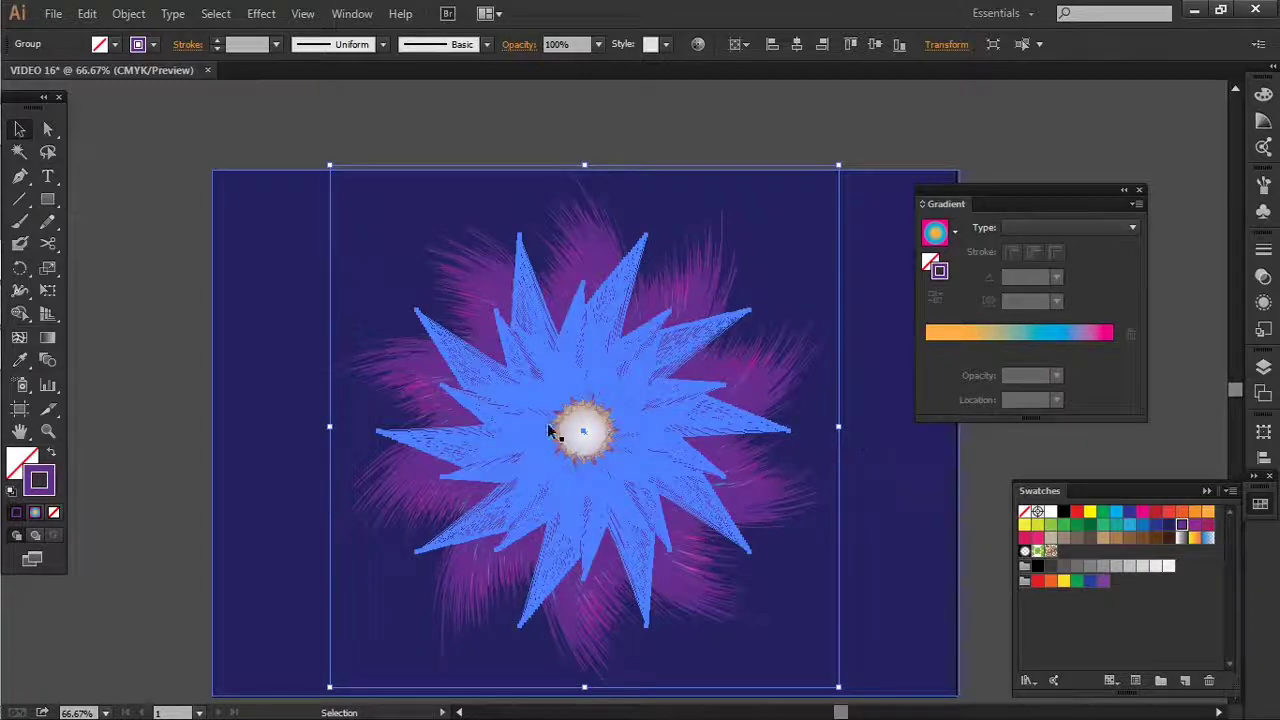
Change the frontmost purple flower's stroke to the darker purple 552282
double_click(53, 488)
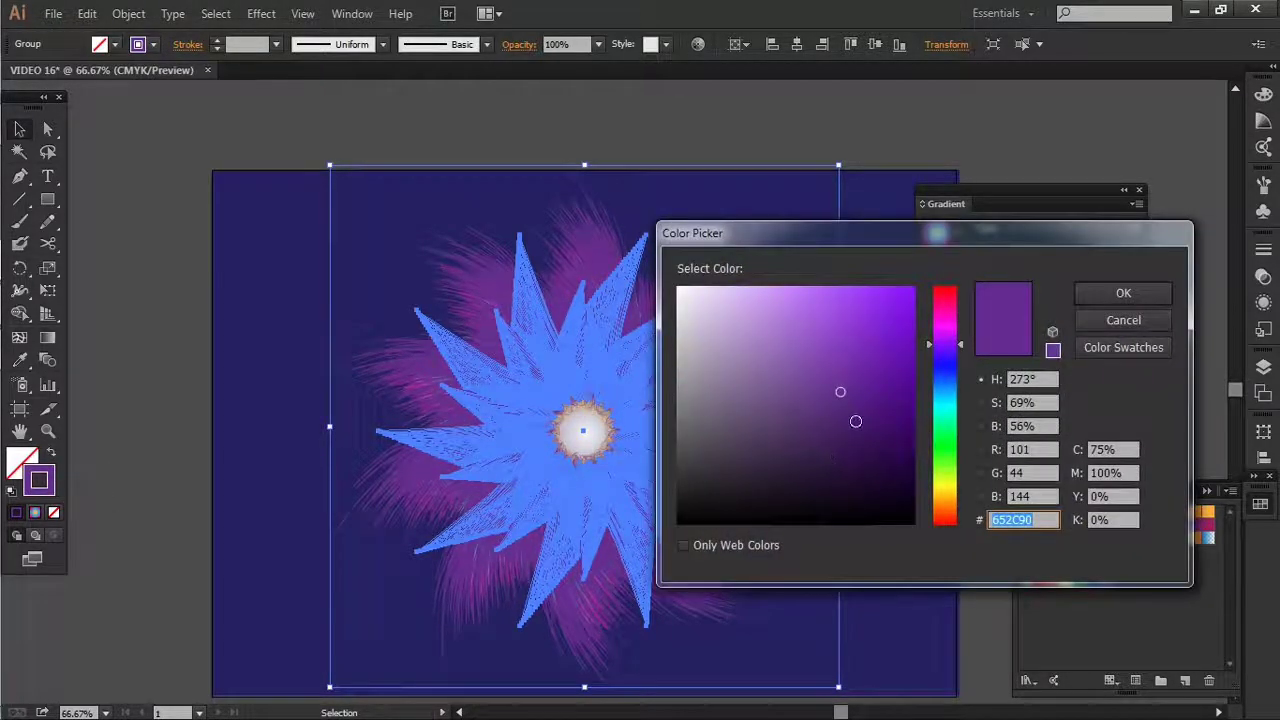
click(853, 402)
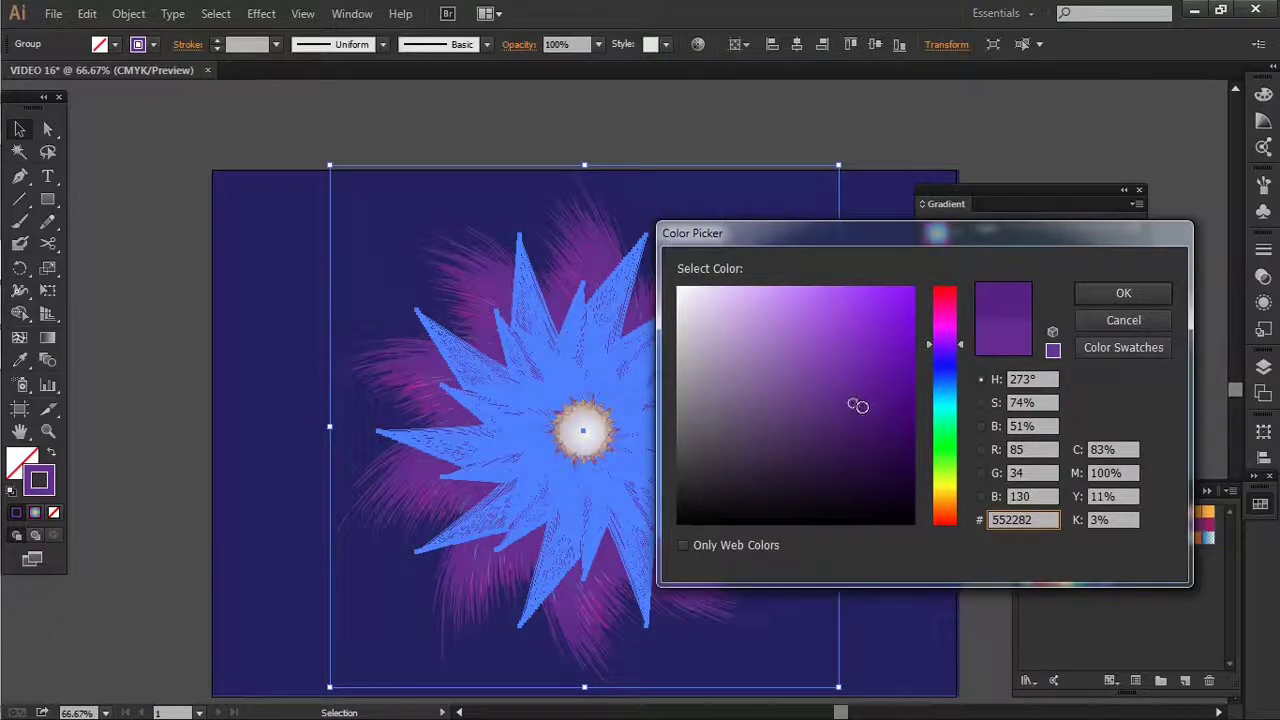
click(1100, 290)
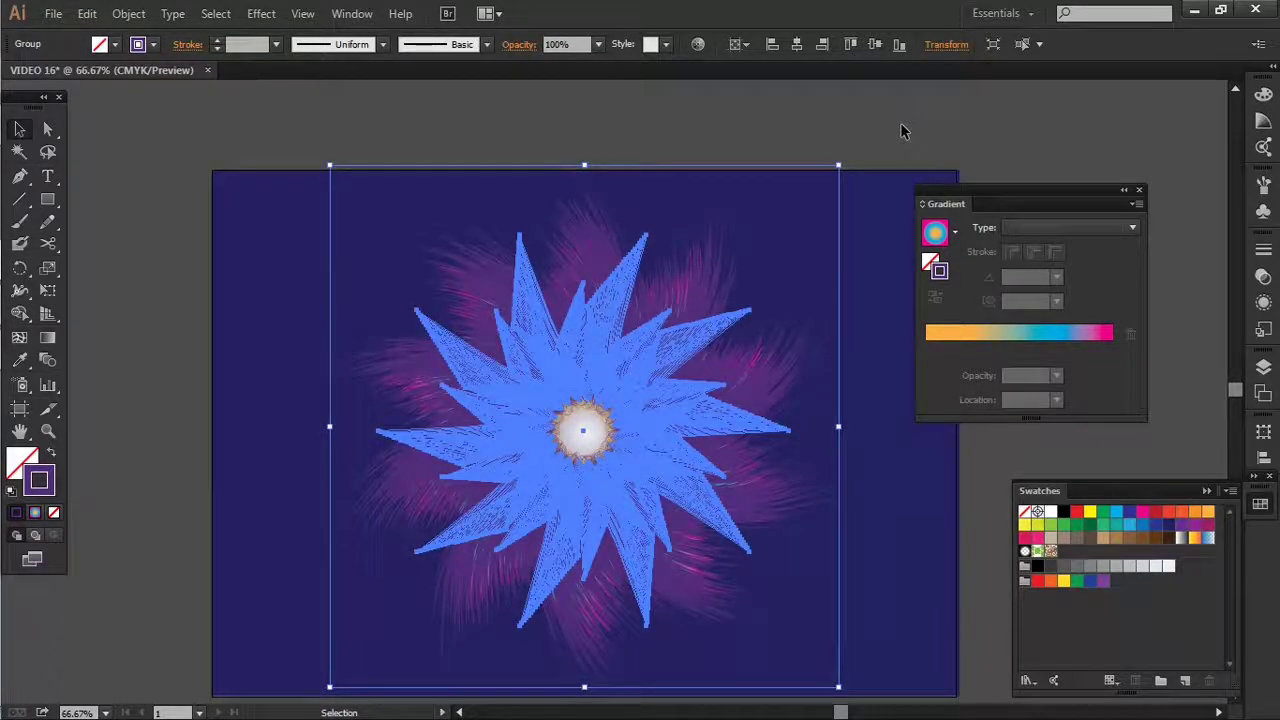
click(900, 130)
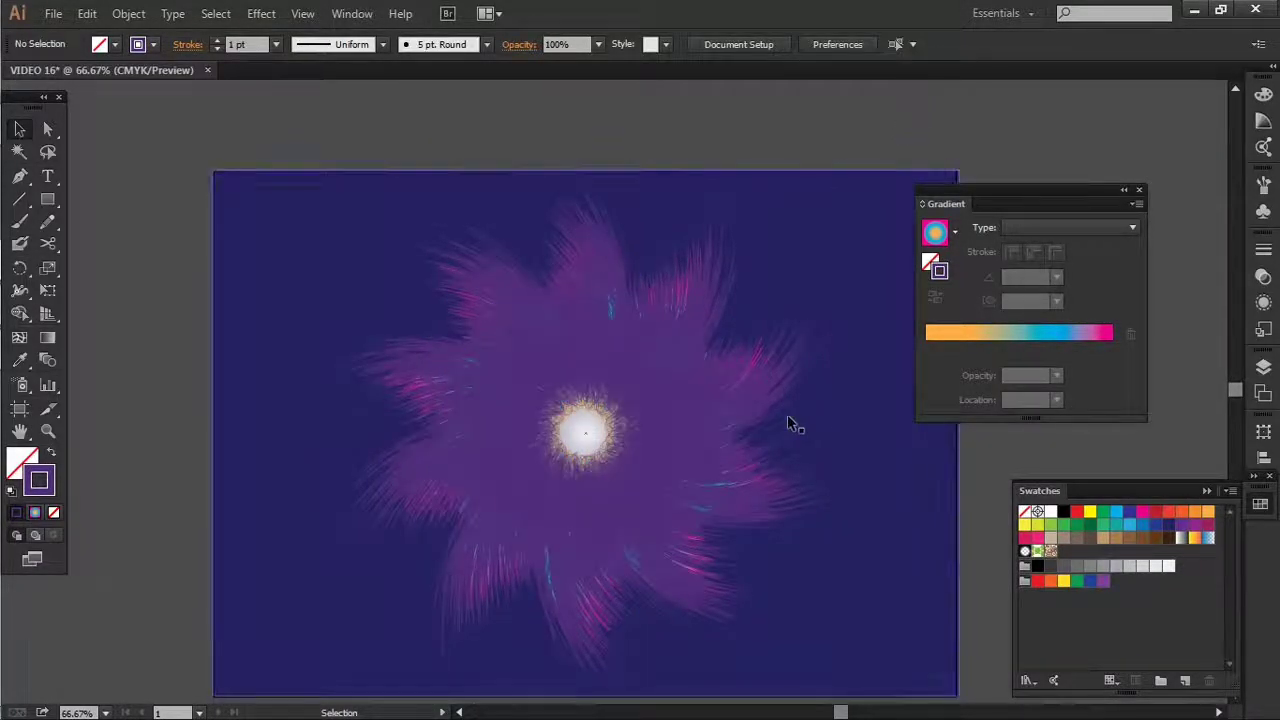
Place the darker purple flower behind the multicoloured flower while keeping it above the background
click(698, 418)
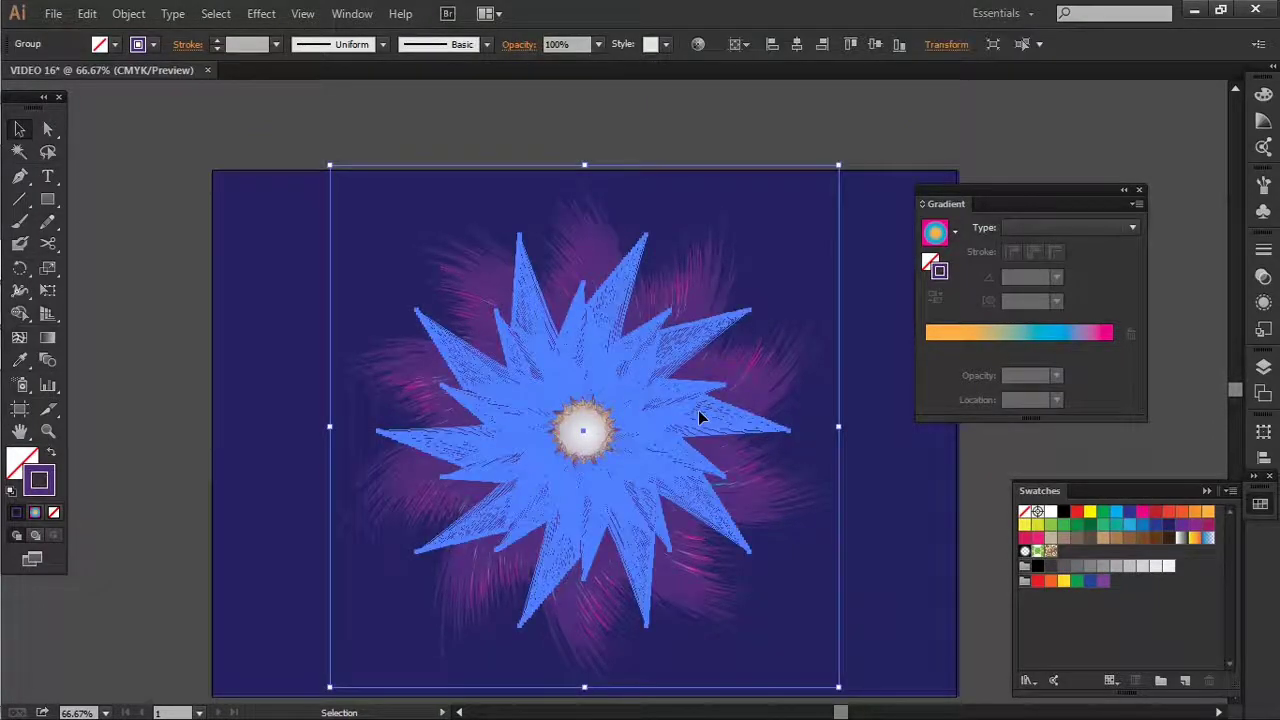
key(ctrl+c)
key(ctrl+f)
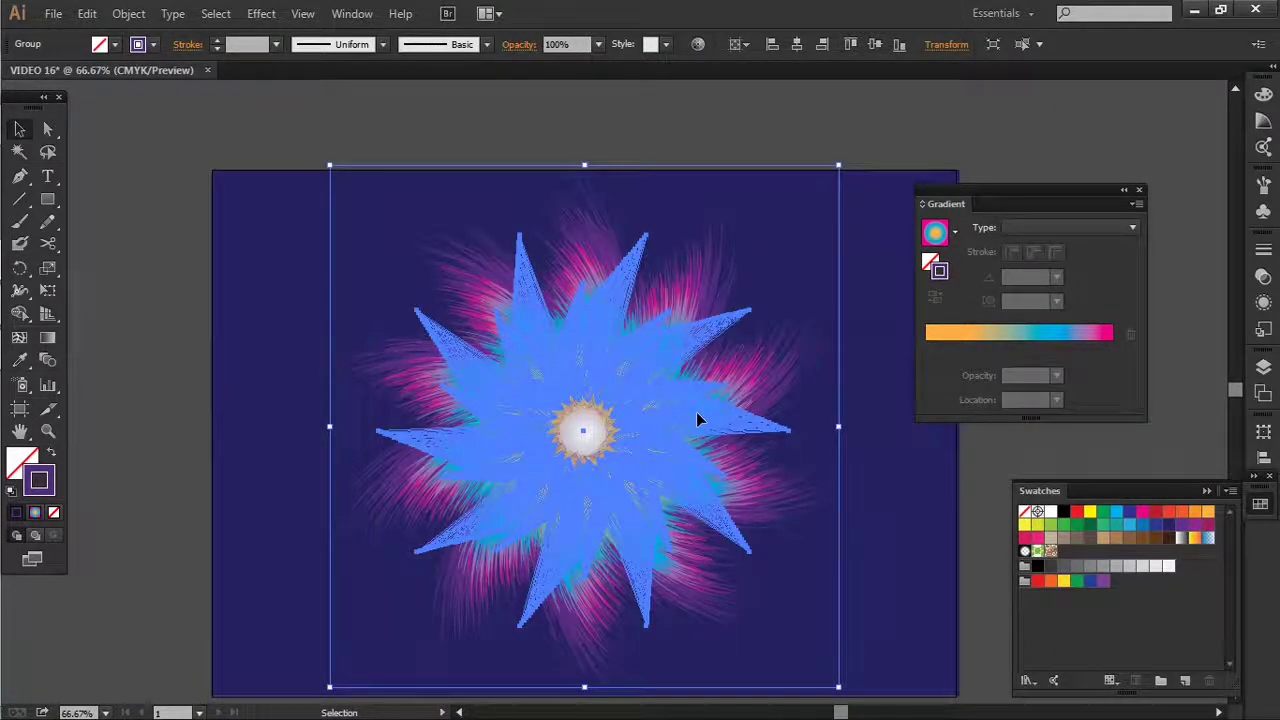
click(759, 143)
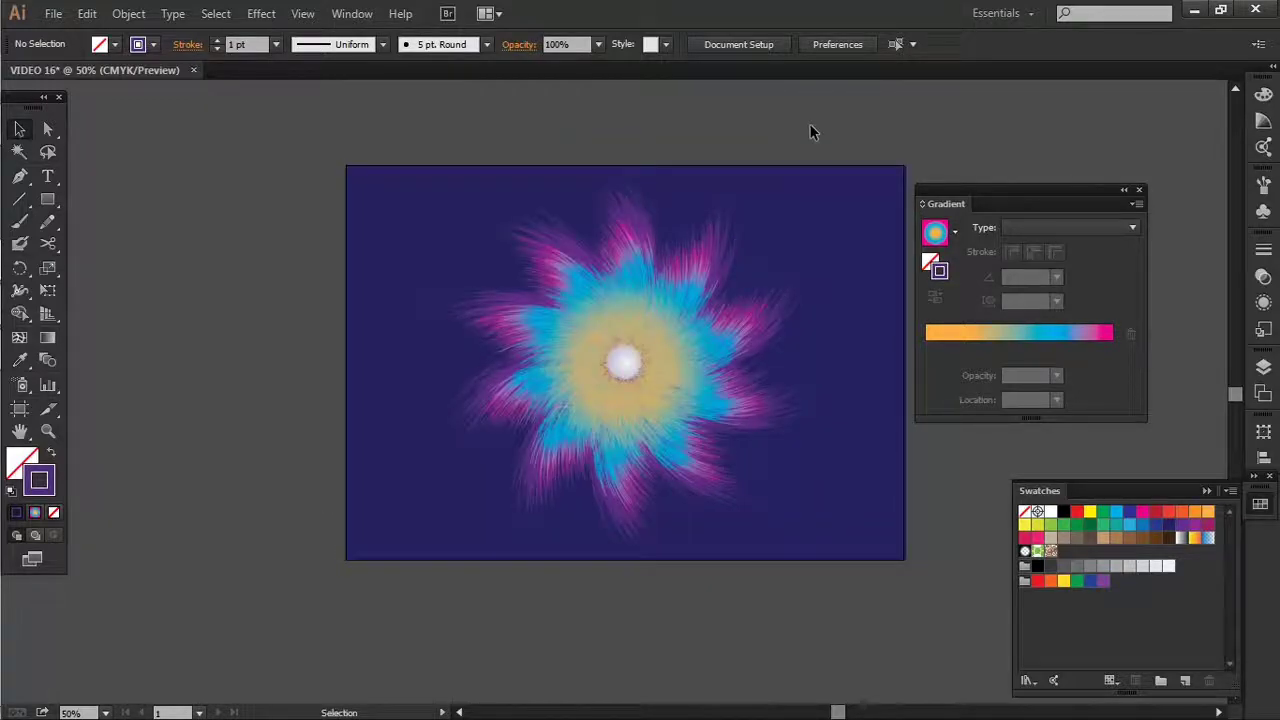
Try a black colour stop at the outer end of the background rectangle's radial gradient, and remove that stop again
drag(899, 164, 803, 191)
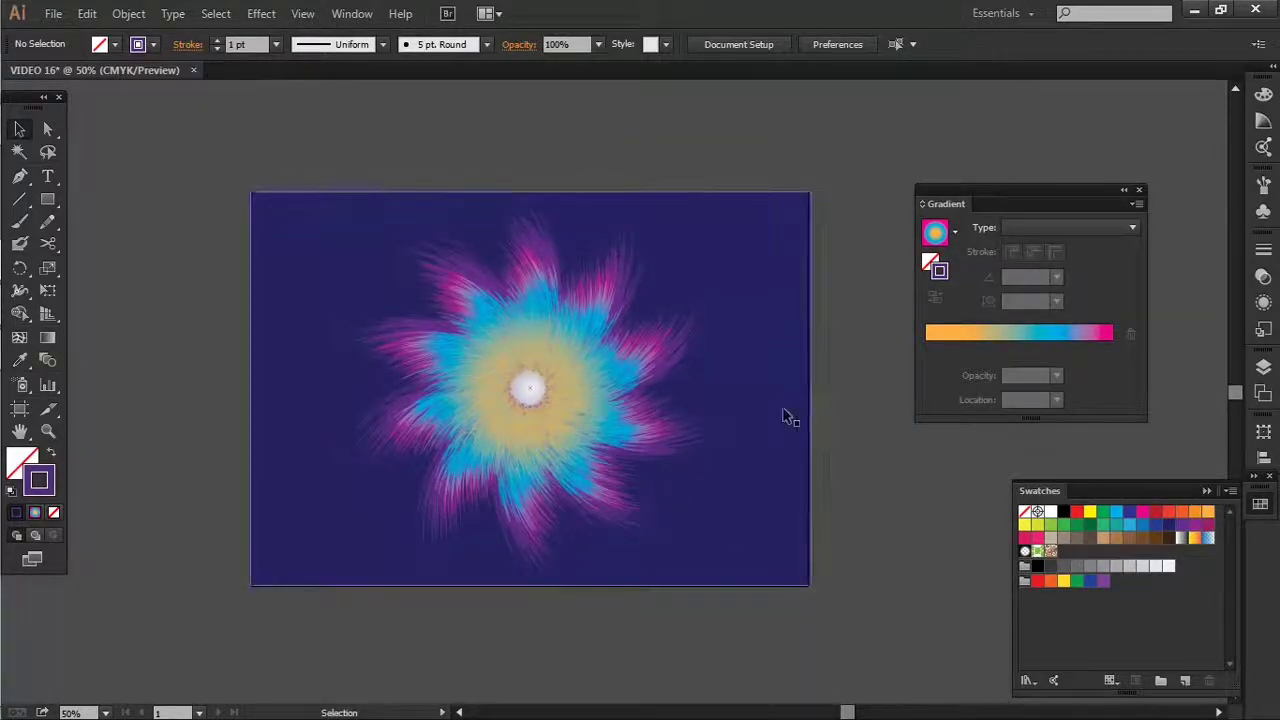
click(772, 449)
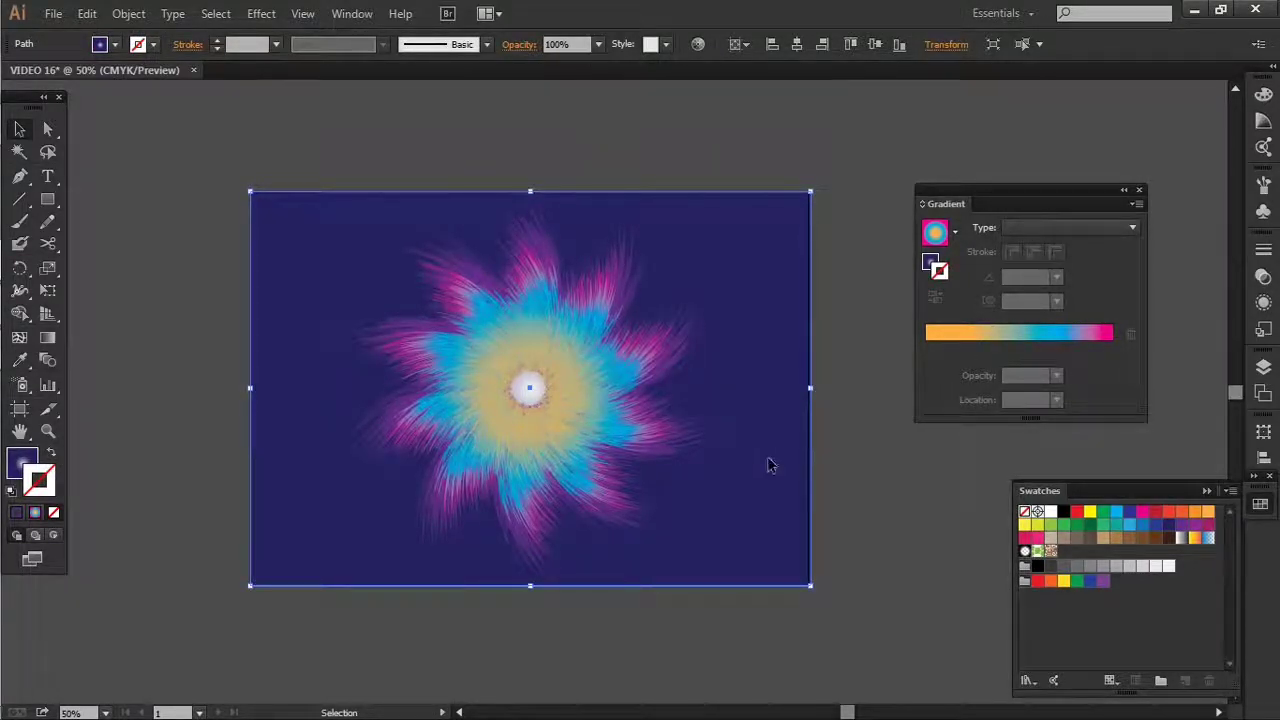
key(period)
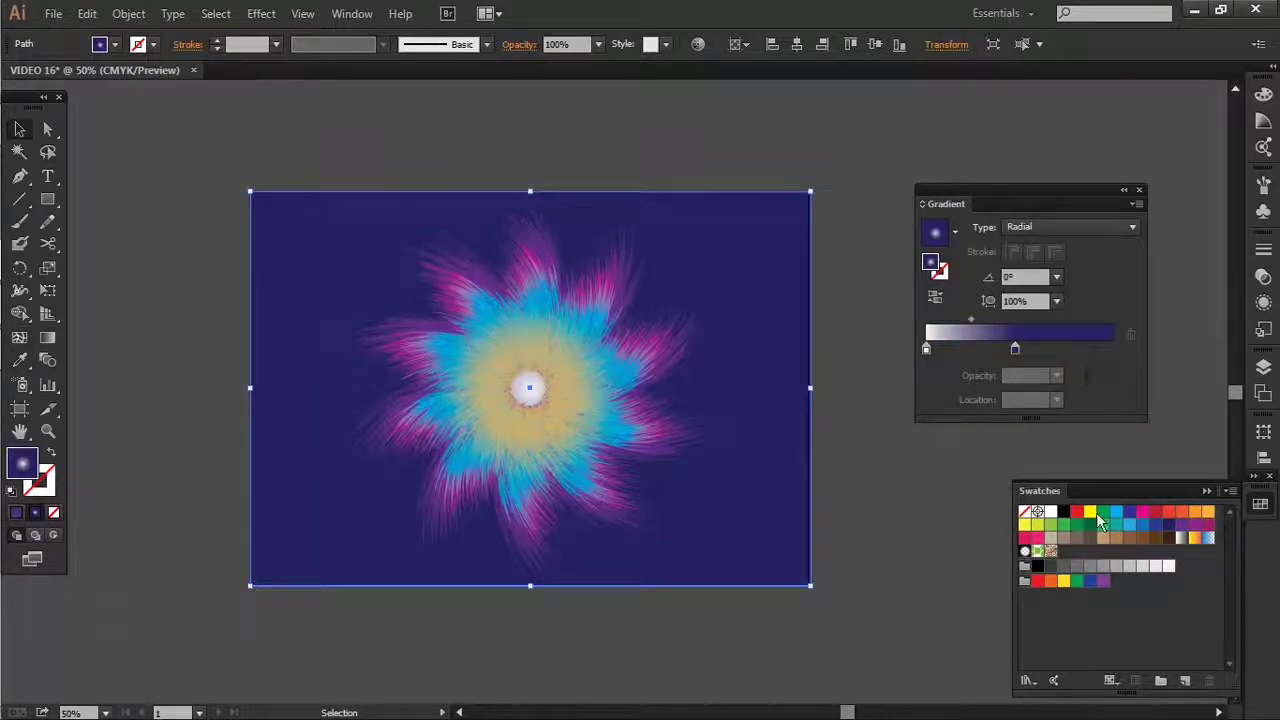
drag(1040, 568, 1117, 351)
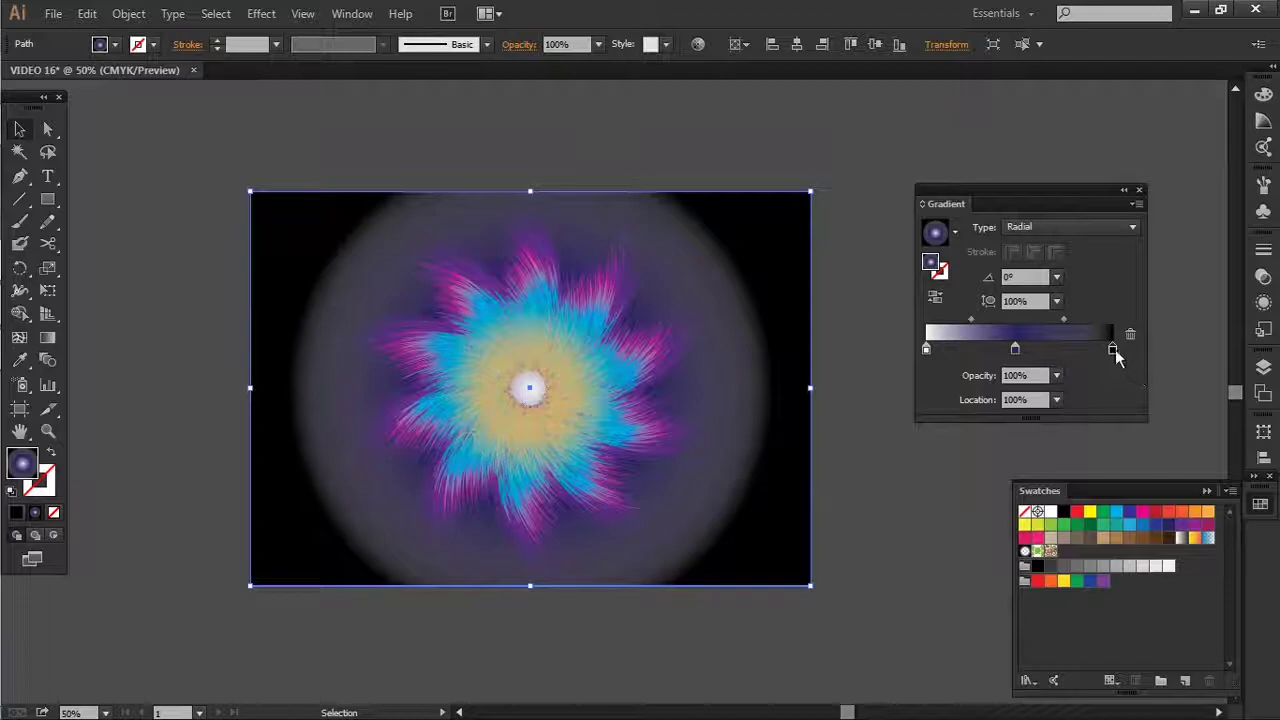
drag(1113, 348, 1133, 410)
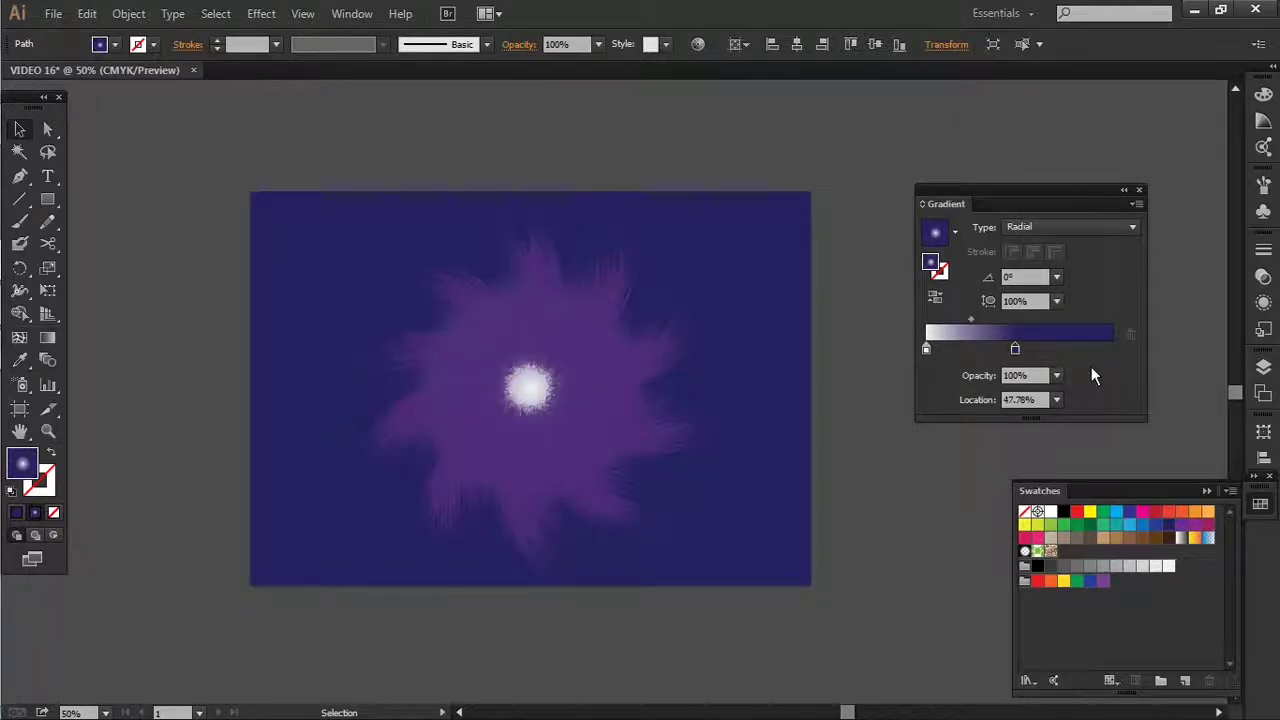
click(870, 495)
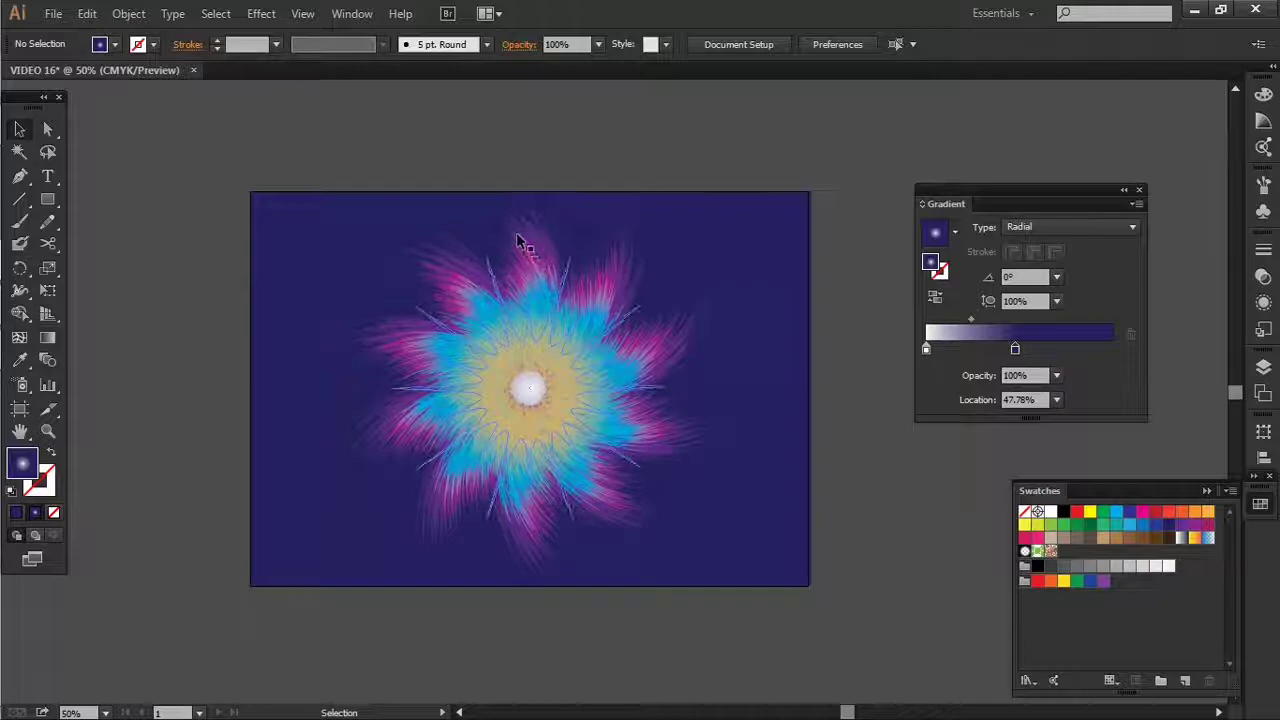
Select all the flower layers without the background rectangle and nudge them slightly downward on the artboard
drag(336, 127, 706, 628)
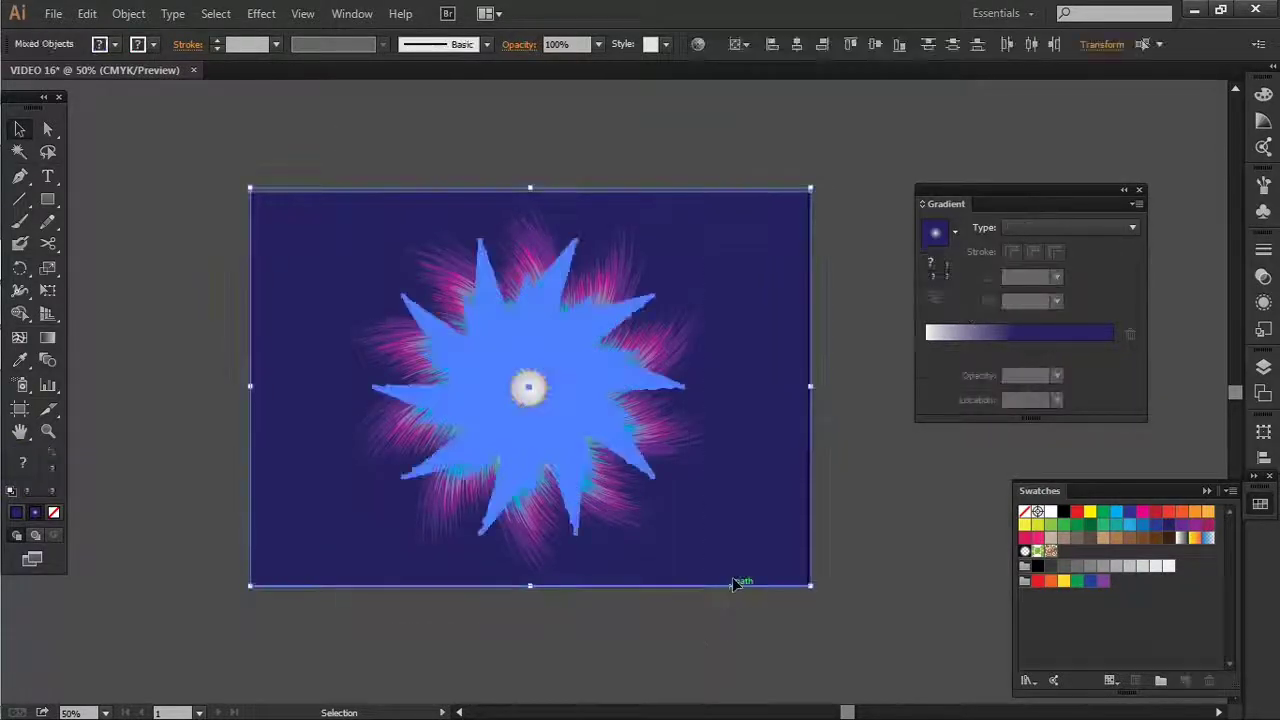
shift+click(743, 557)
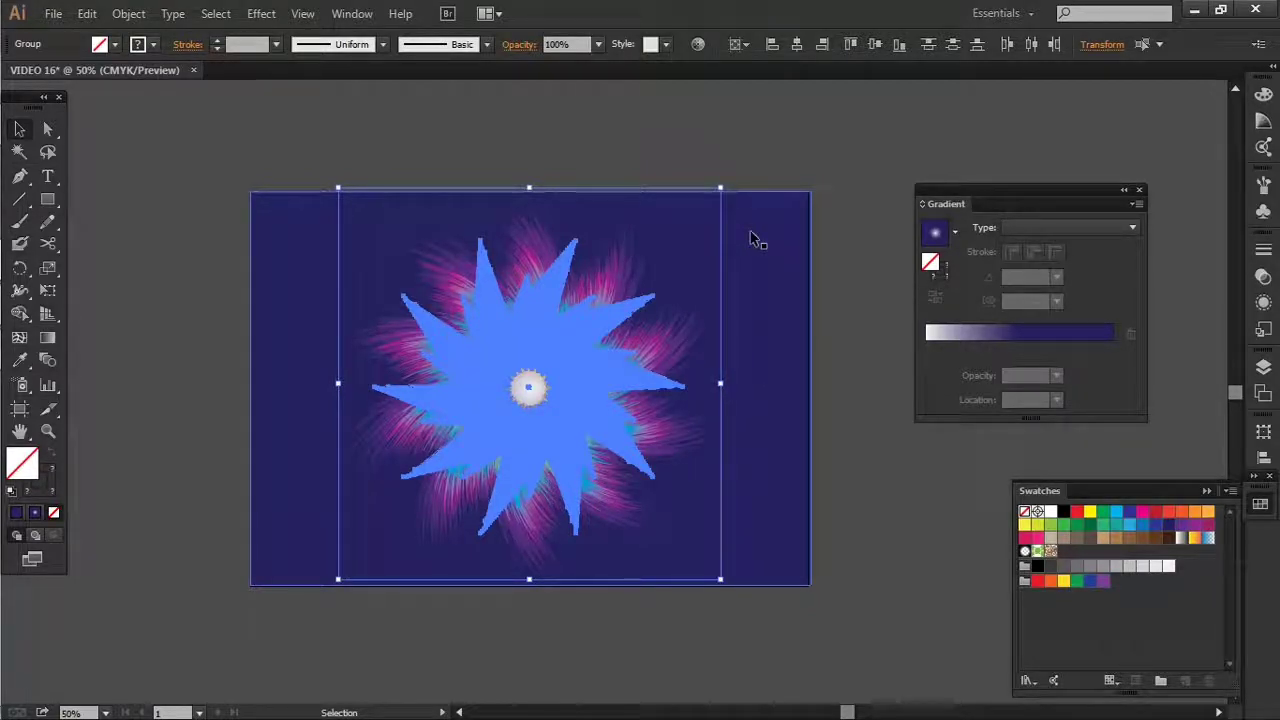
key(Down)
key(Down)
key(Down)
key(Down)
key(Down)
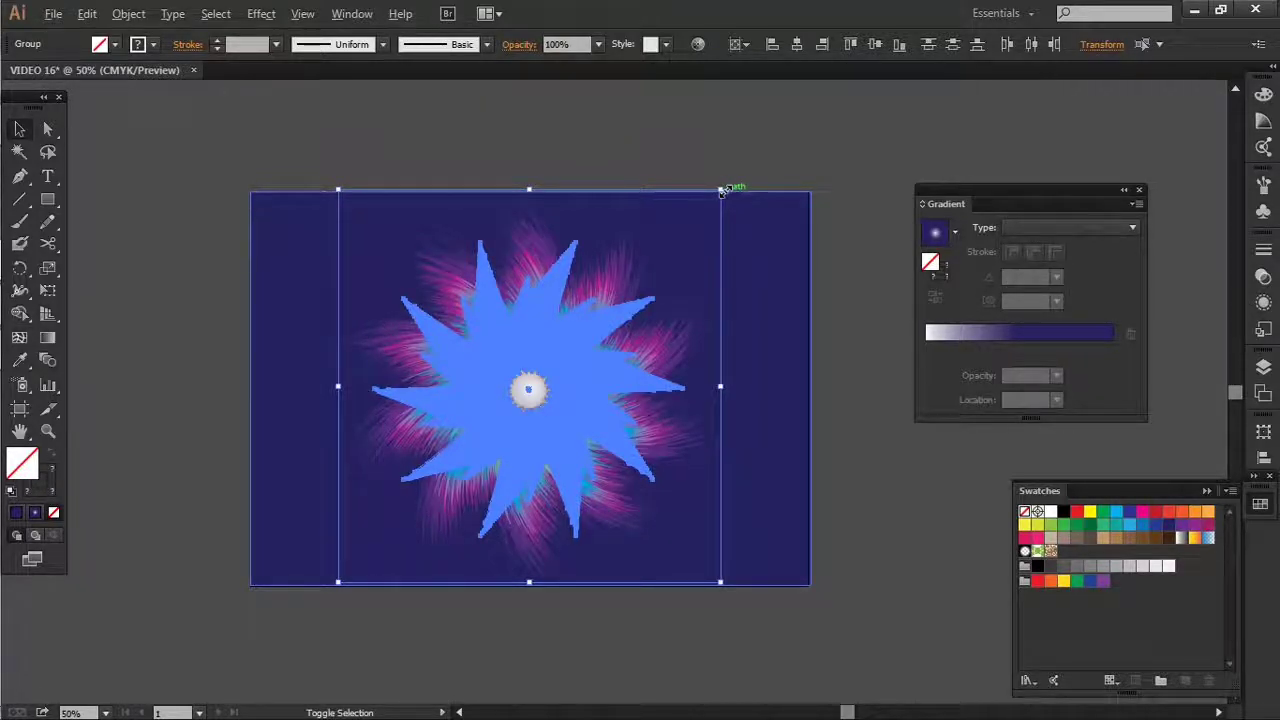
Scale the selected flower layers down slightly around their centre so they fit inside the background, and deselect them
drag(720, 191, 727, 193)
drag(720, 147, 720, 142)
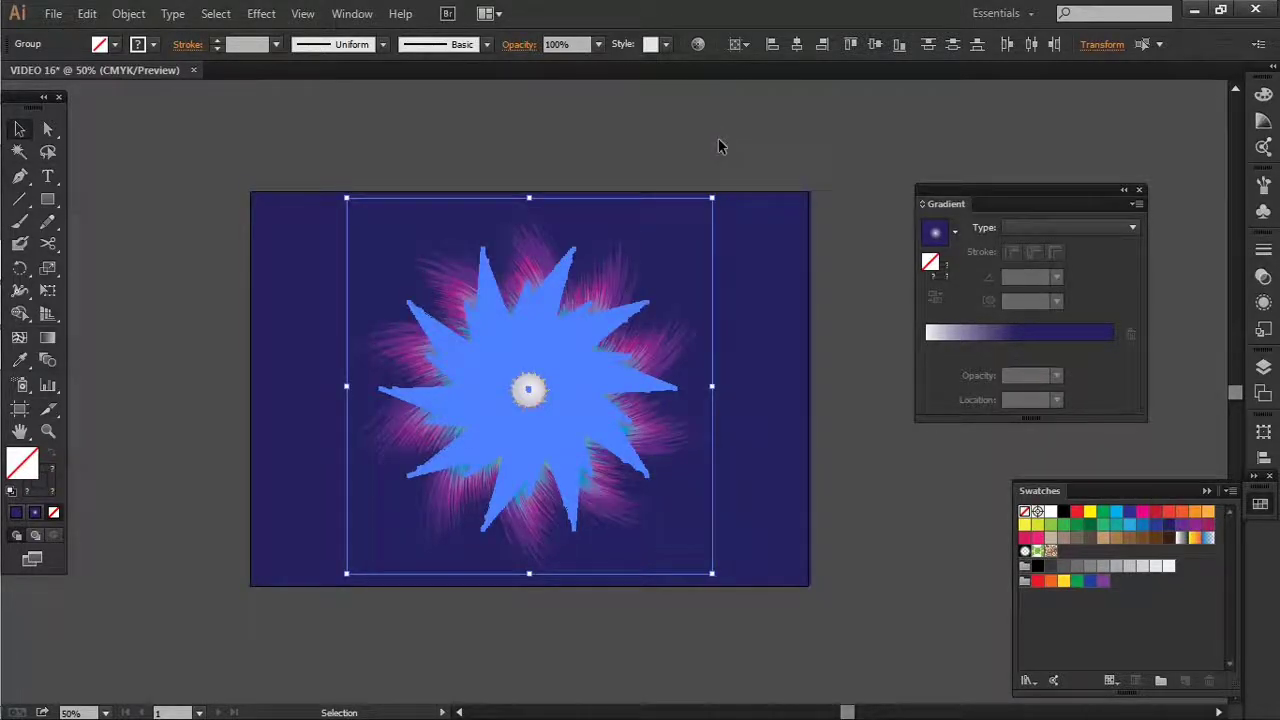
click(718, 140)
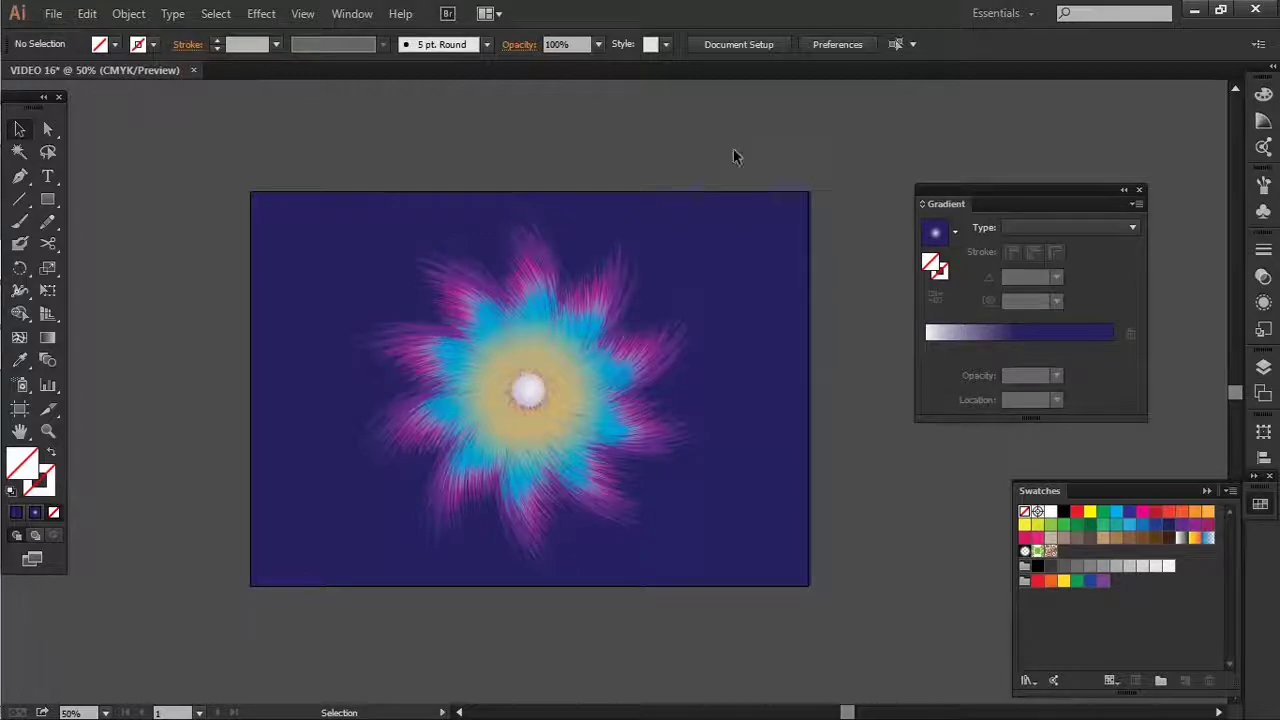
Collapse the Gradient panel, dock it beneath the Swatches panel, and collapse Swatches to clear the workspace
click(1124, 189)
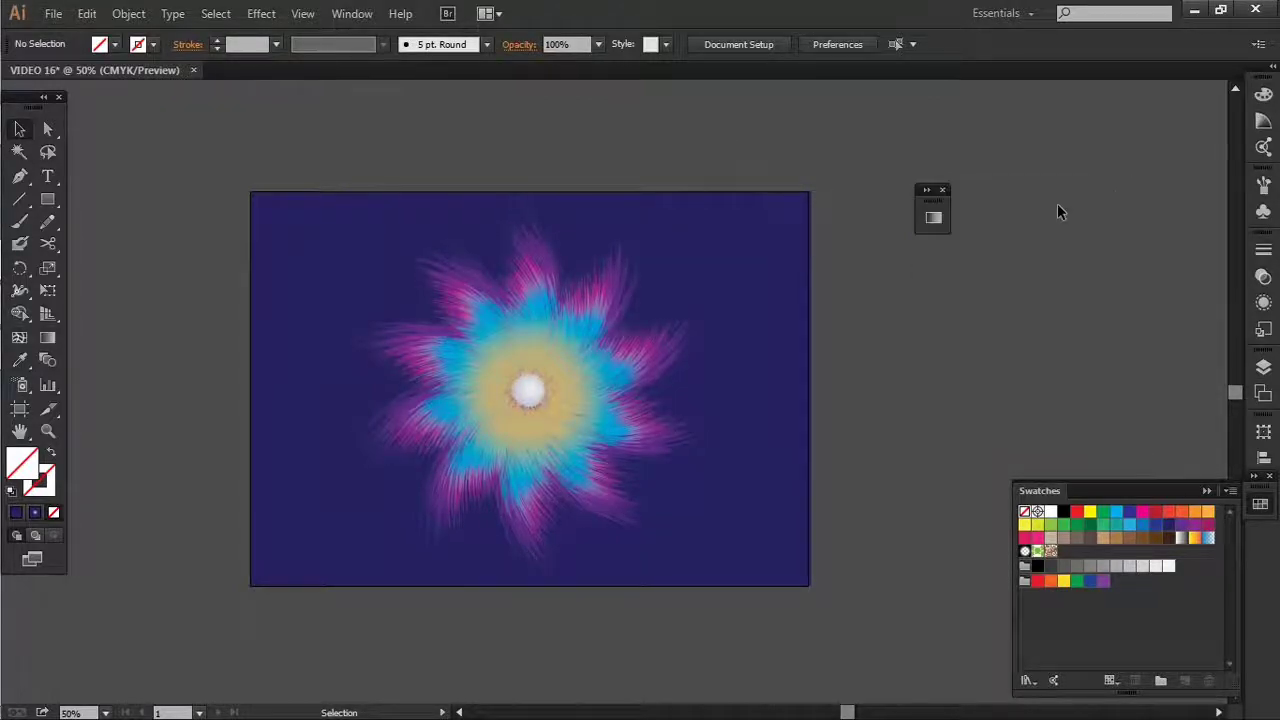
drag(932, 213, 1260, 545)
click(1208, 491)
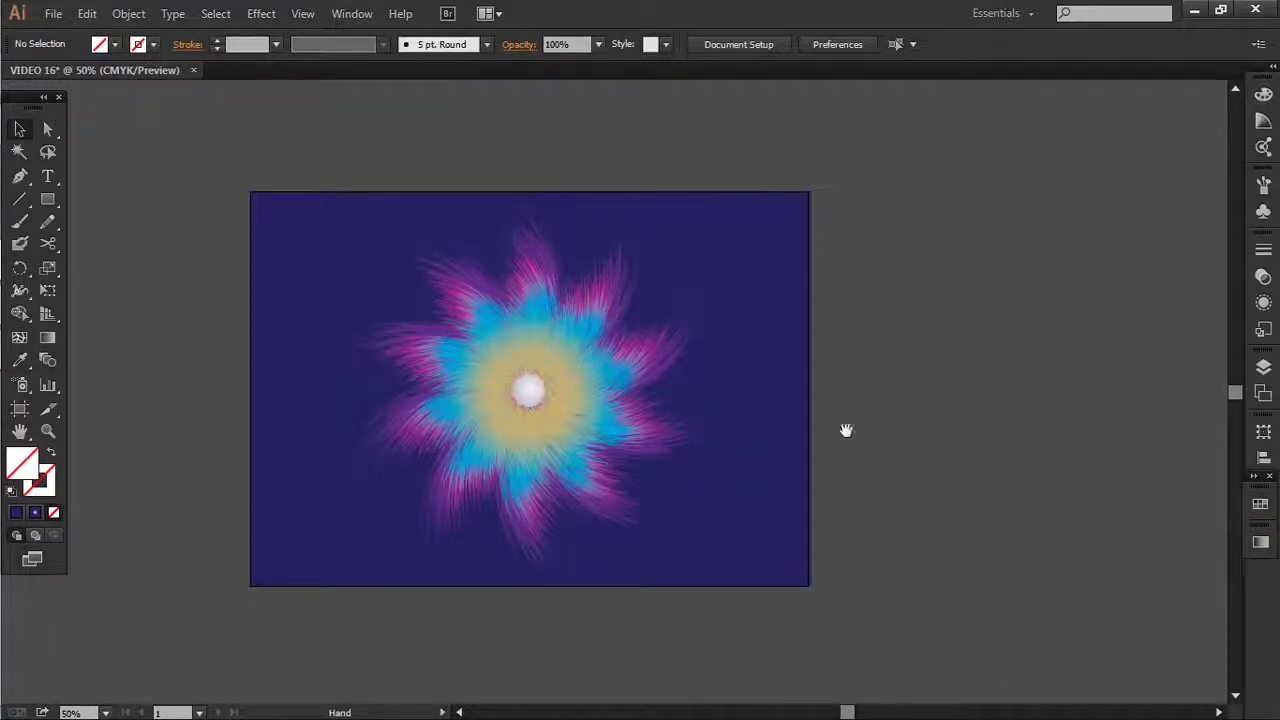
scroll(846, 429, left, 5)
scroll(868, 446, up, 1)
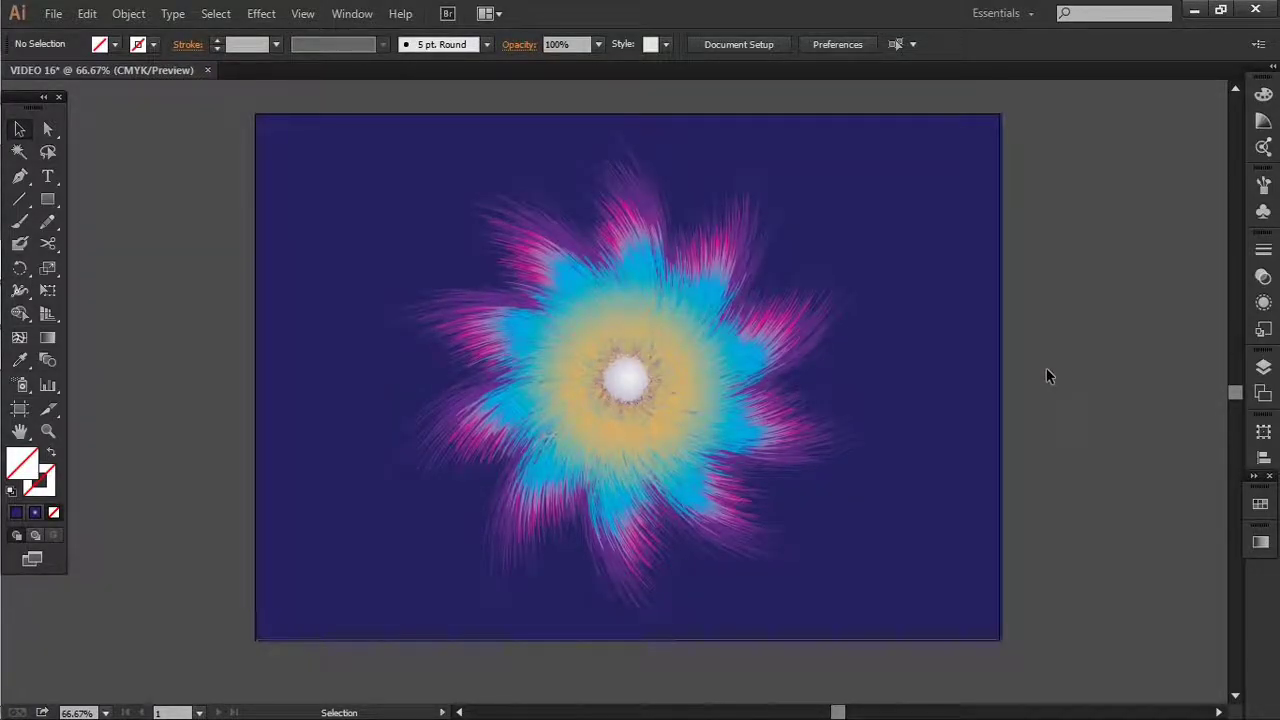
key(a)
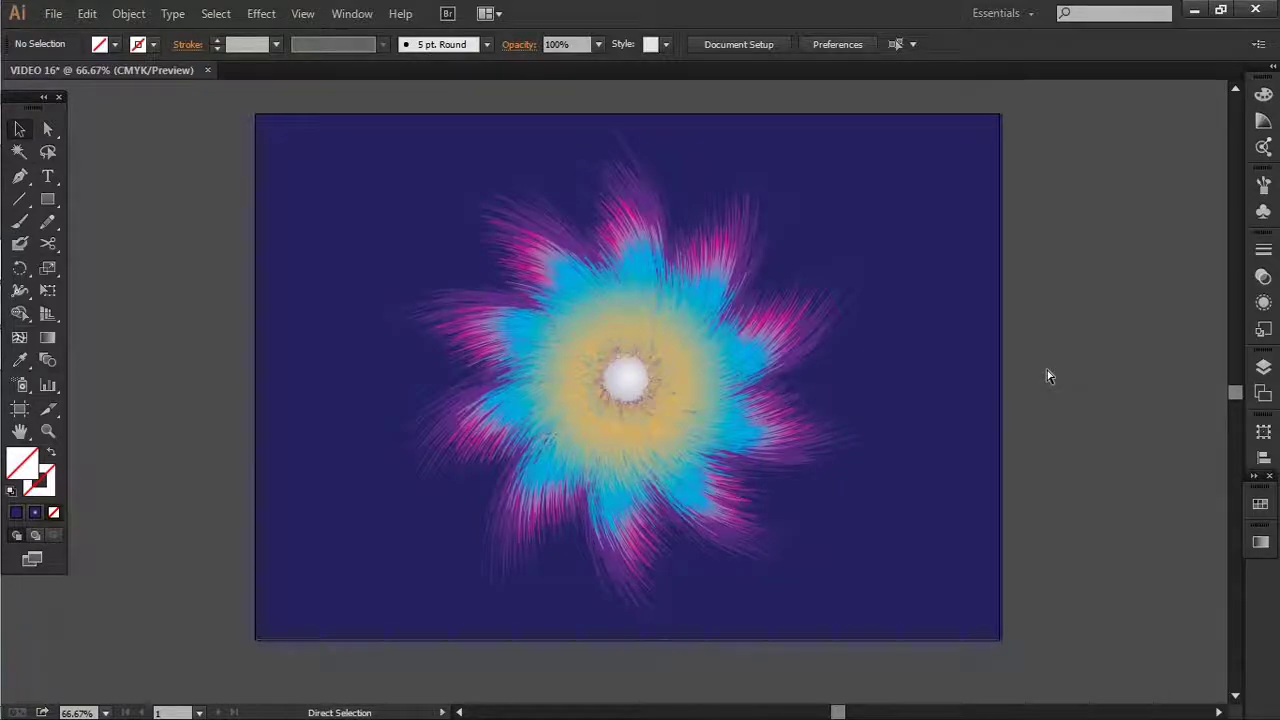
key(v)
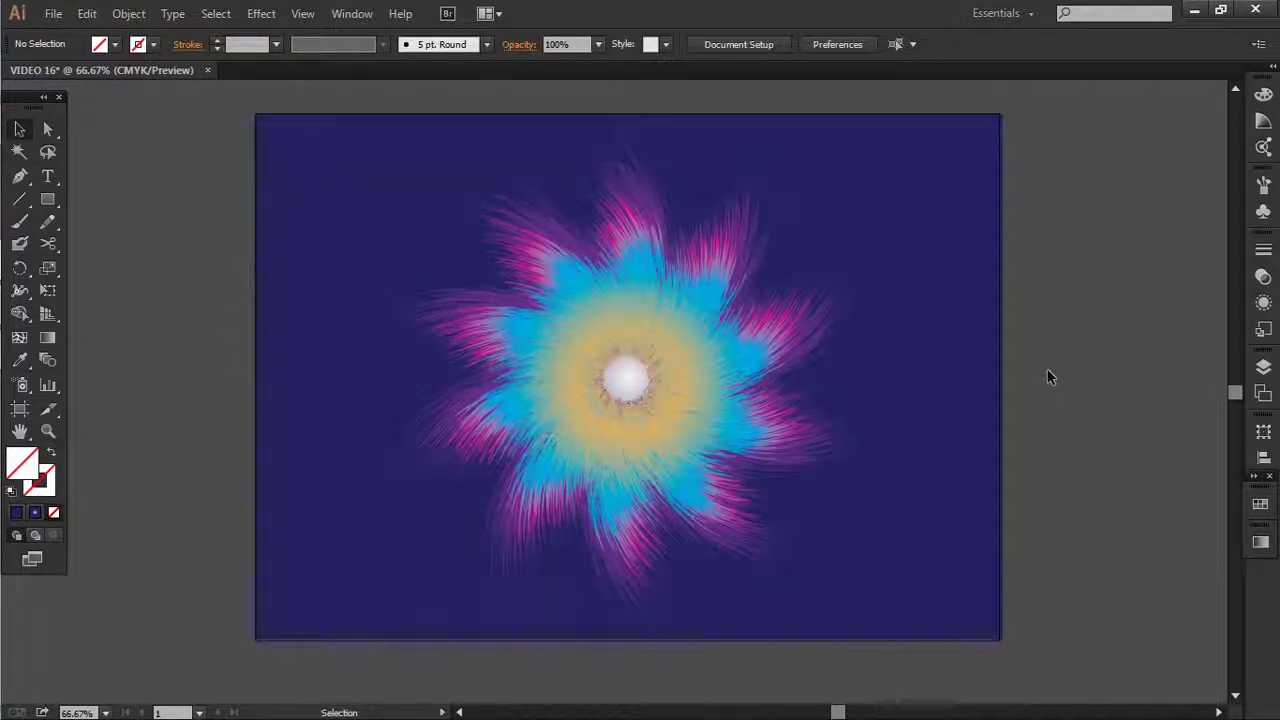